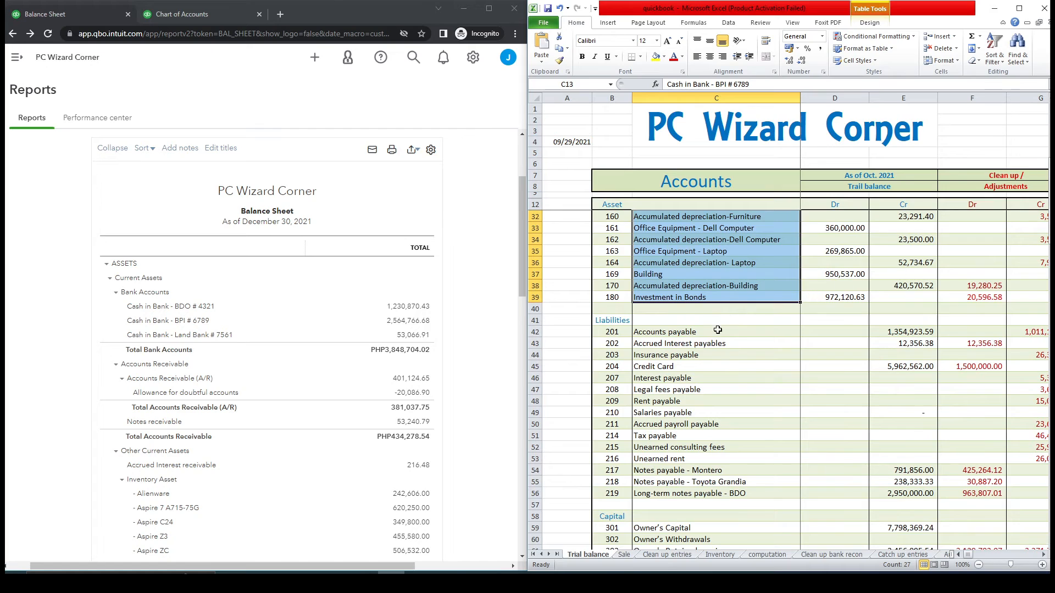
# - Mark the Accounts payable, Insurance payable and Credit Card balances in the trial balance
pyautogui.click(684, 333)
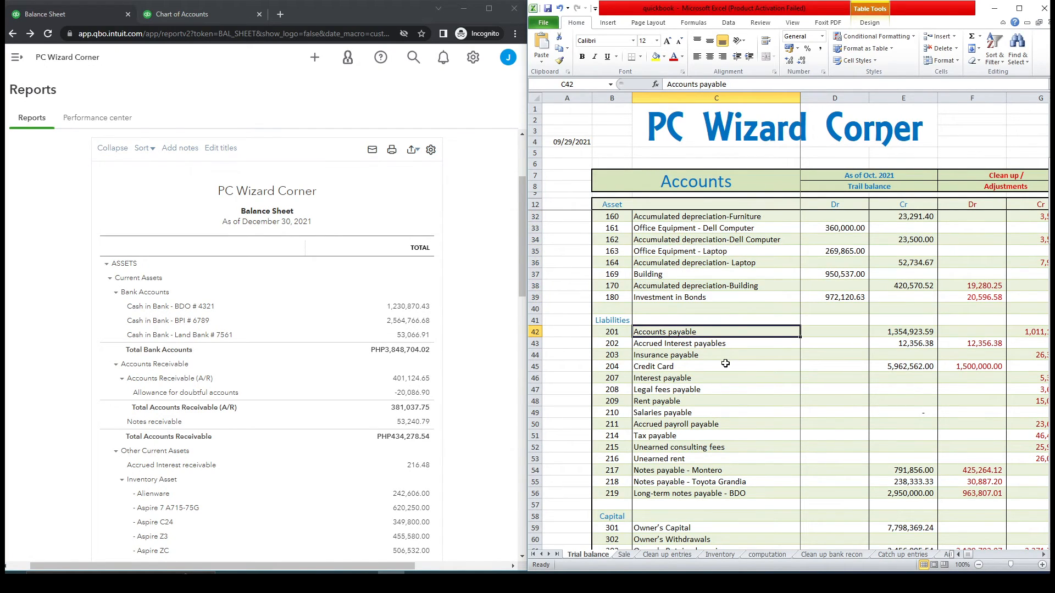
pyautogui.keyDown('ctrl'); pyautogui.click(687, 356); pyautogui.keyUp('ctrl')
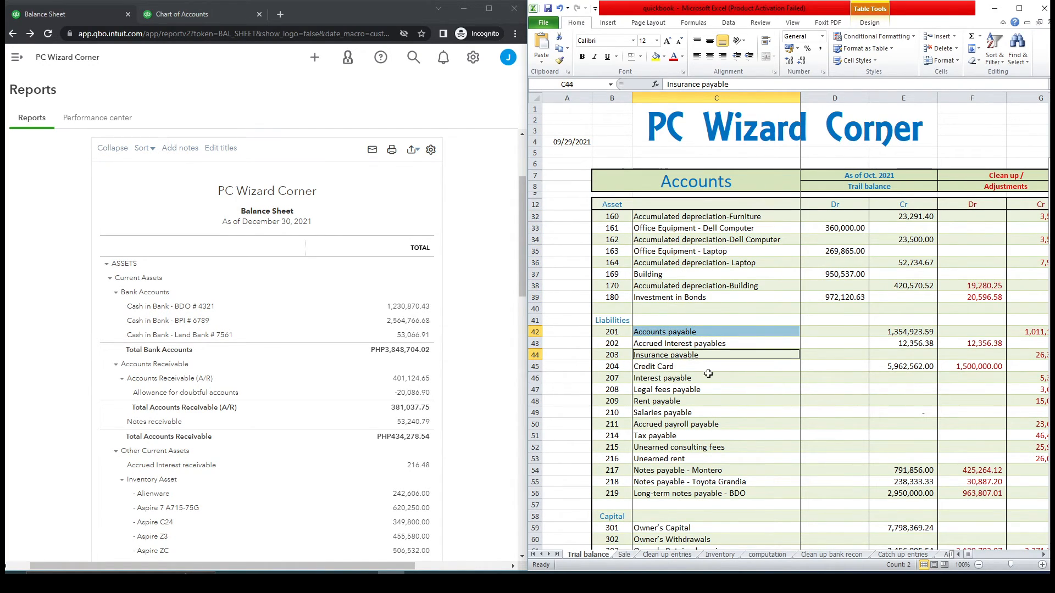
pyautogui.keyDown('ctrl'); pyautogui.click(689, 367); pyautogui.keyUp('ctrl')
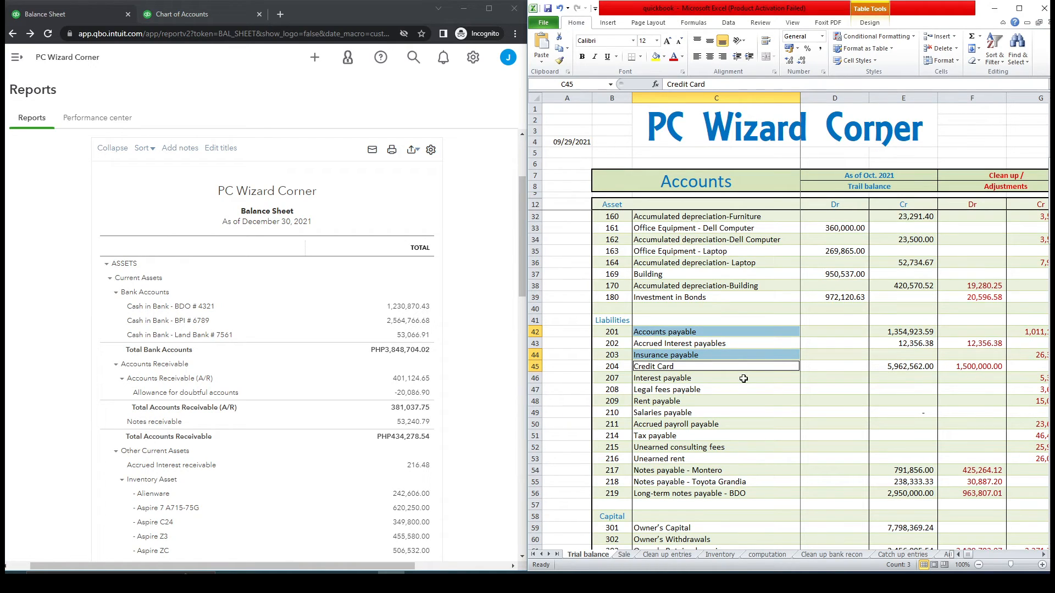
# - Select Accrued Interest payables plus the Montero, Toyota Grandia and BDO notes payable
pyautogui.click(717, 346)
pyautogui.keyDown('ctrl'); pyautogui.click(714, 473); pyautogui.keyUp('ctrl')
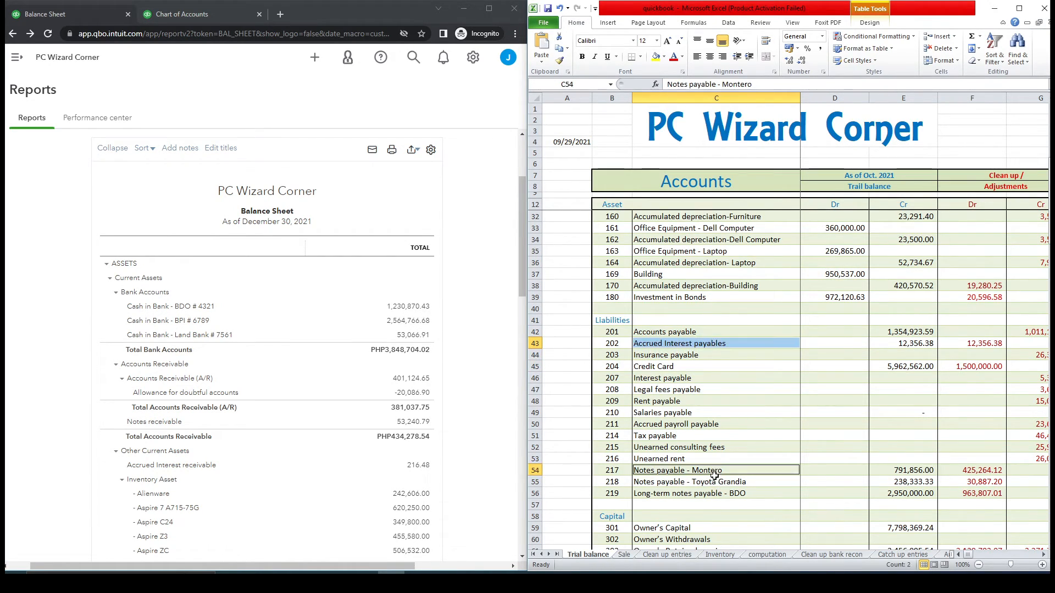
pyautogui.moveTo(714, 473); pyautogui.dragTo(718, 493)
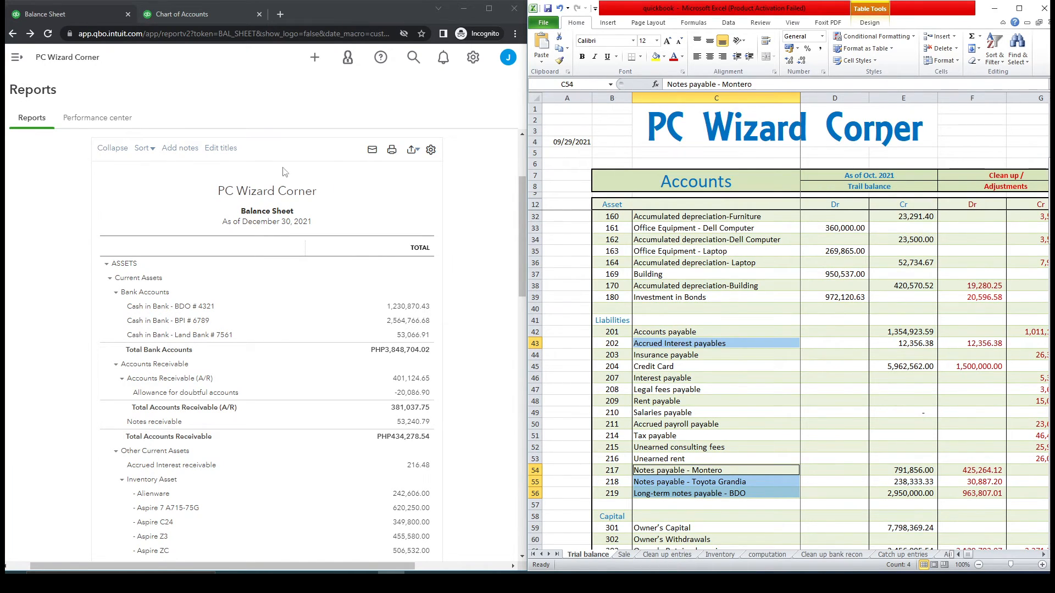
# - Go from the Chart of Accounts to the Vendors list for PC Wizard Corner
pyautogui.click(198, 20)
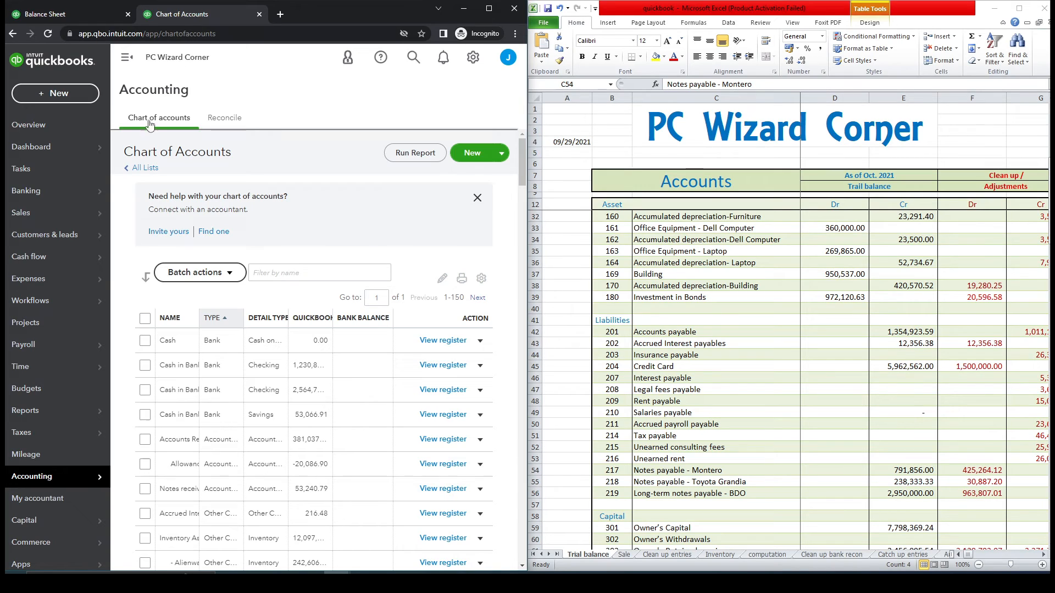
pyautogui.moveTo(58, 285)
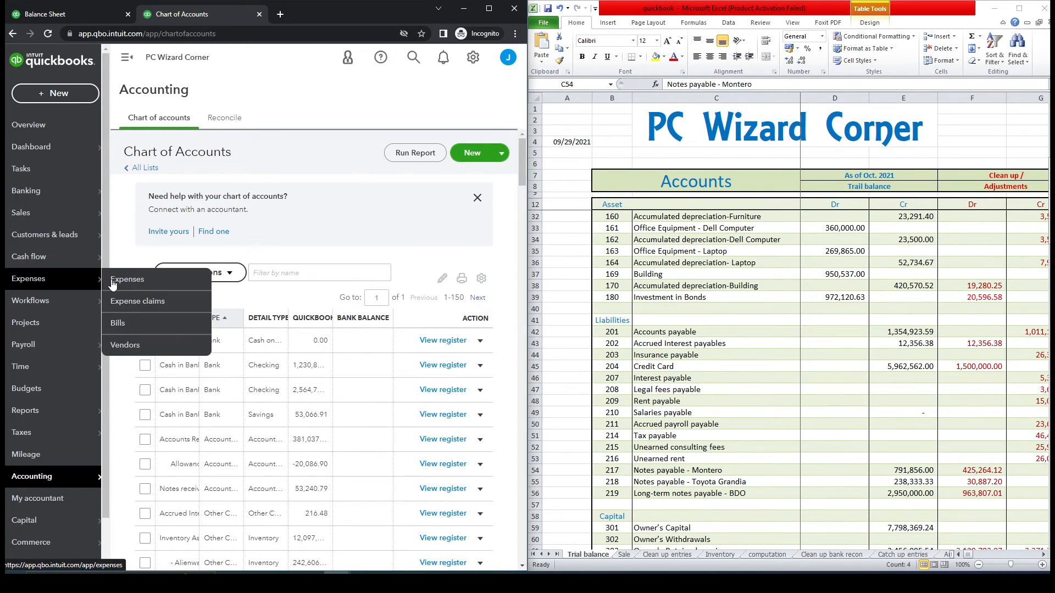
pyautogui.click(157, 351)
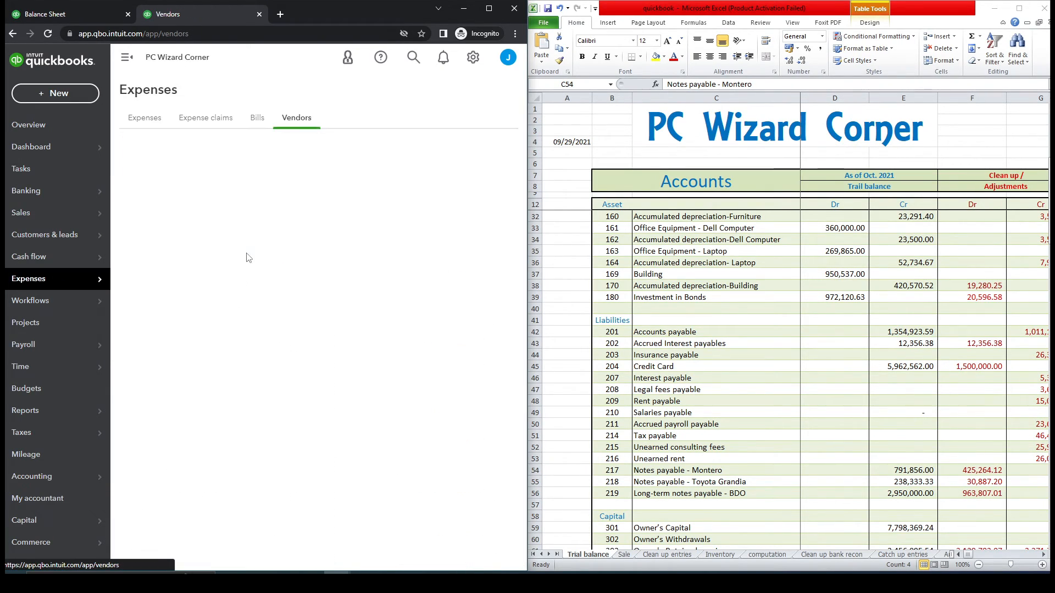
# - Load the QuickBooks homepage in a separate browser tab
pyautogui.click(127, 57)
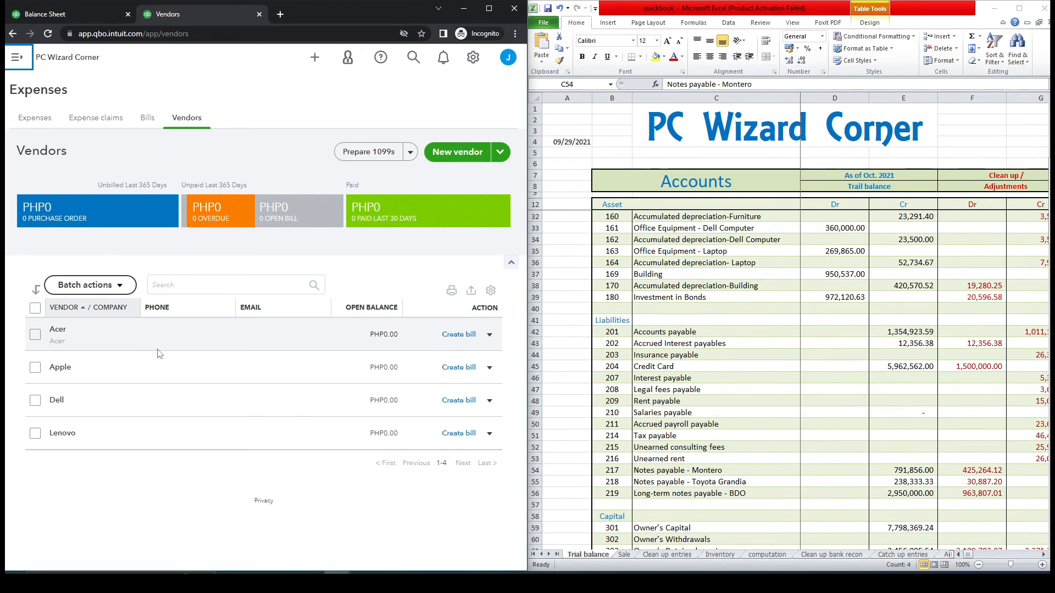
pyautogui.click(19, 57)
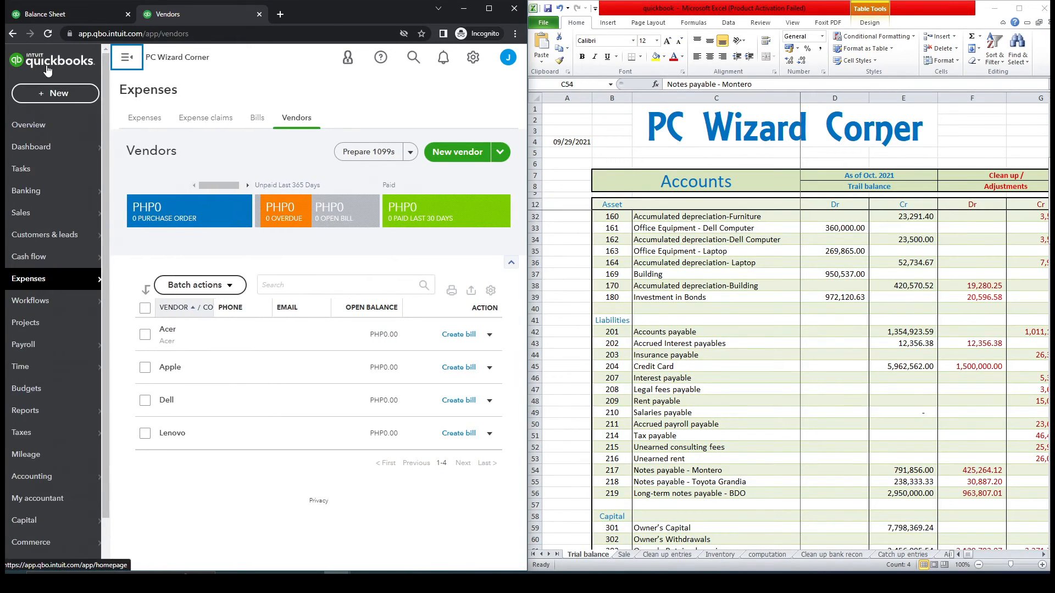
pyautogui.middleClick(48, 64)
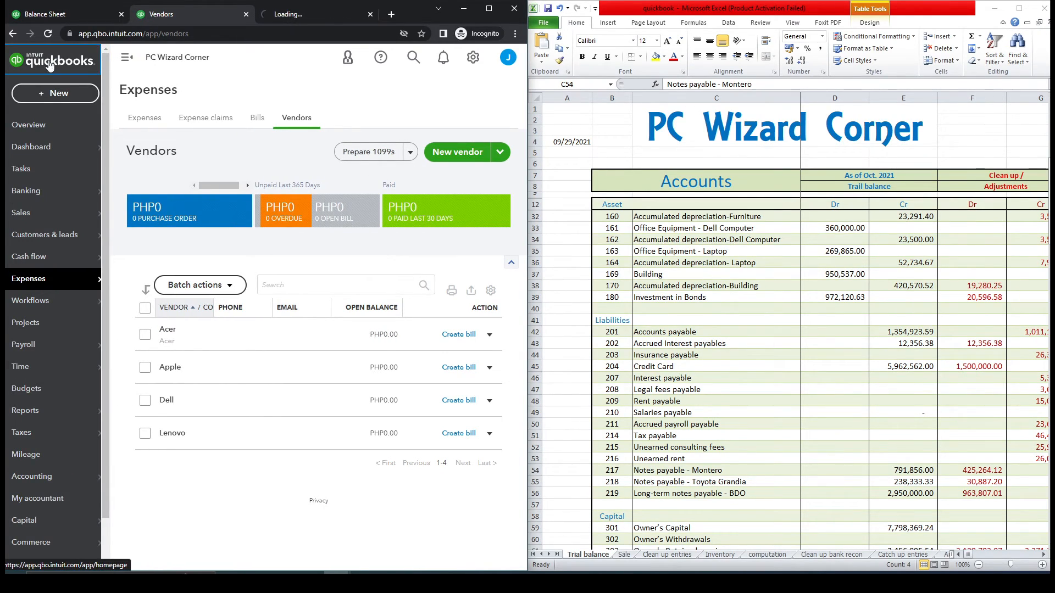
# - Check Acer Aspire 7 A715-75G's 41,350 cost and preferred vendor Acer, then return to Vendors
pyautogui.click(315, 10)
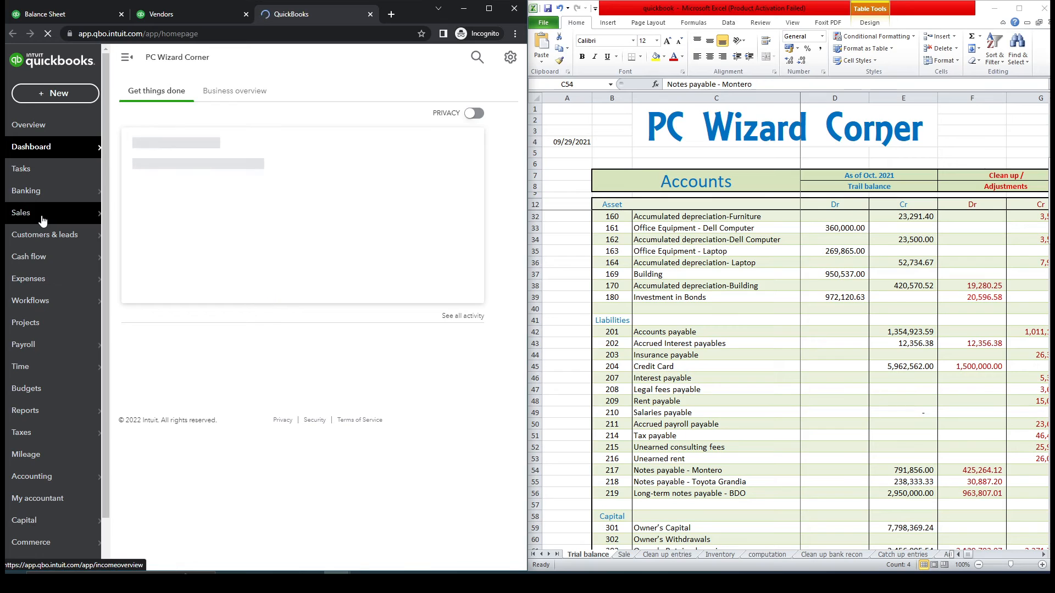
pyautogui.moveTo(43, 220)
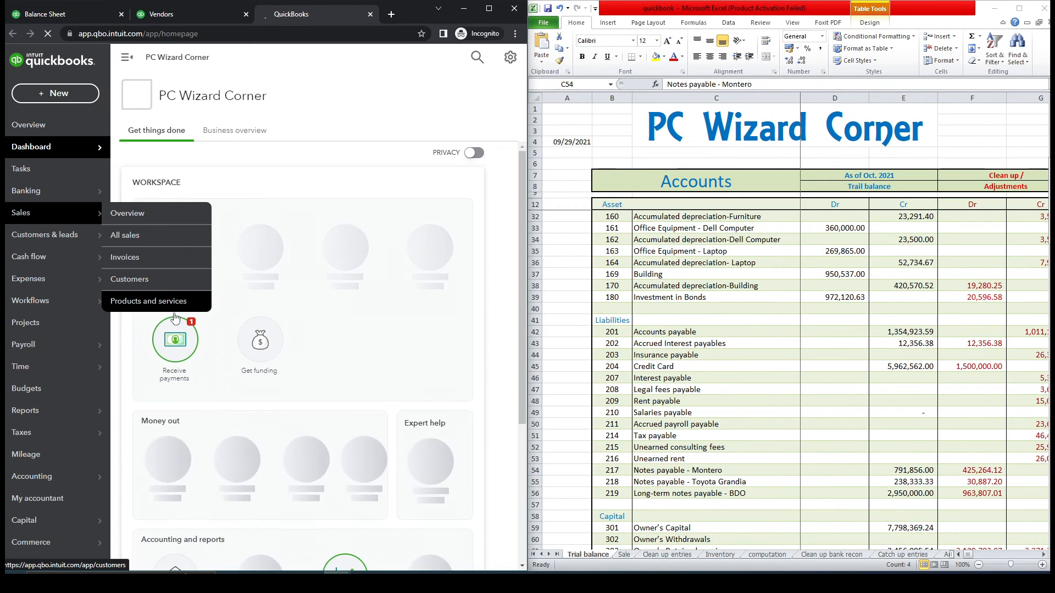
pyautogui.click(144, 301)
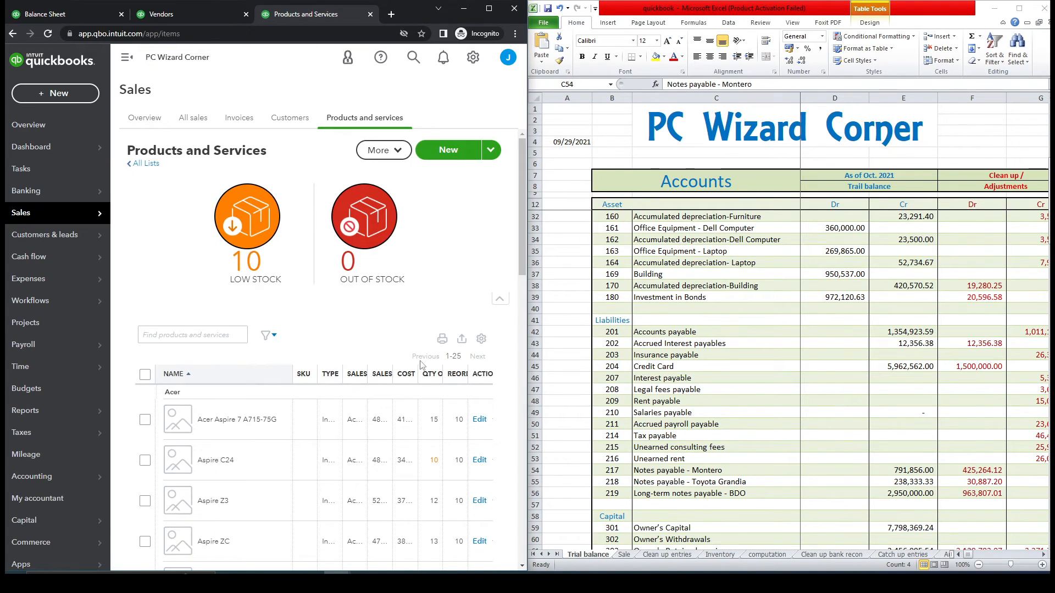
pyautogui.click(479, 420)
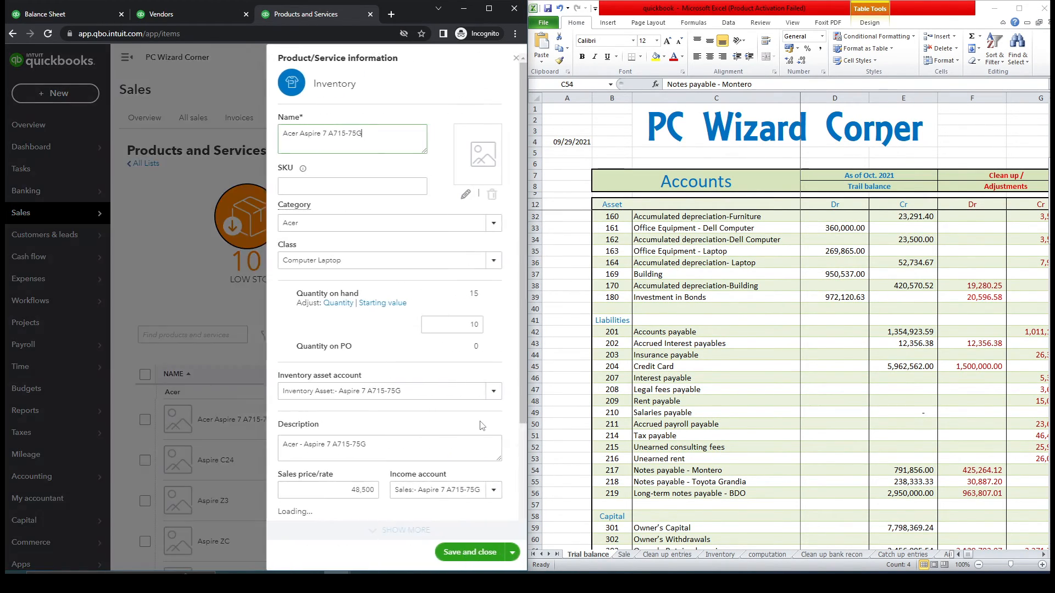
pyautogui.scroll(-4, 524, 327)
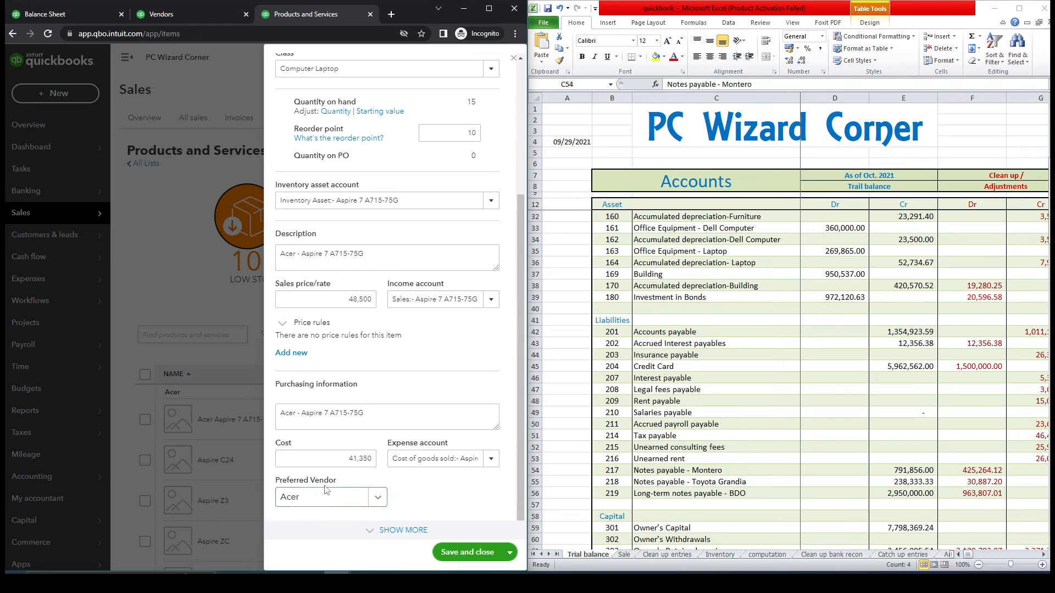
pyautogui.click(170, 19)
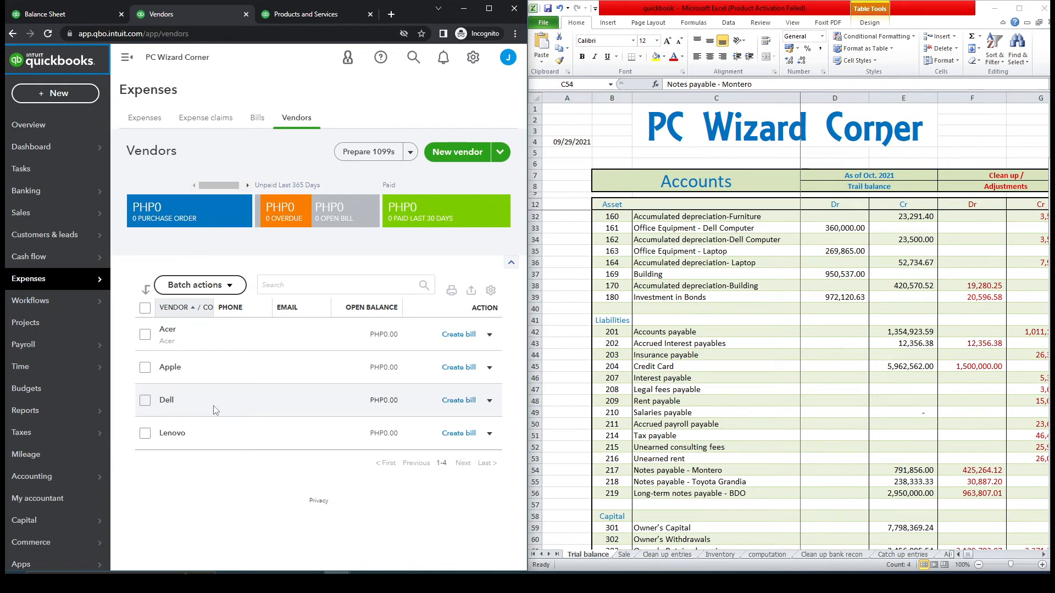
# - Compare the trial balance Accounts payable with the Sale sheet's 1,354,923.59 vendor total
pyautogui.click(126, 57)
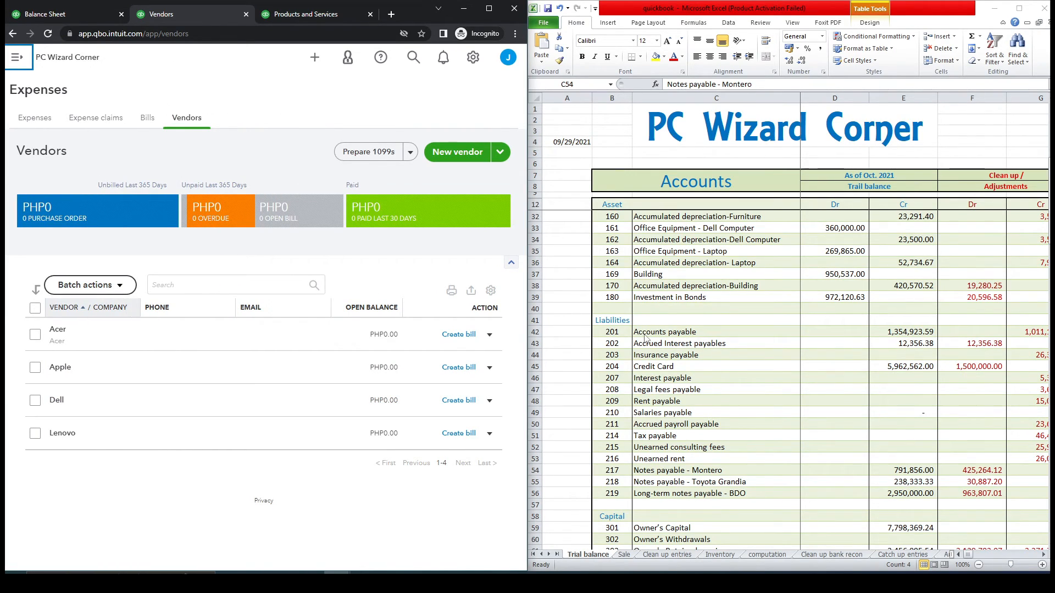
pyautogui.click(901, 336)
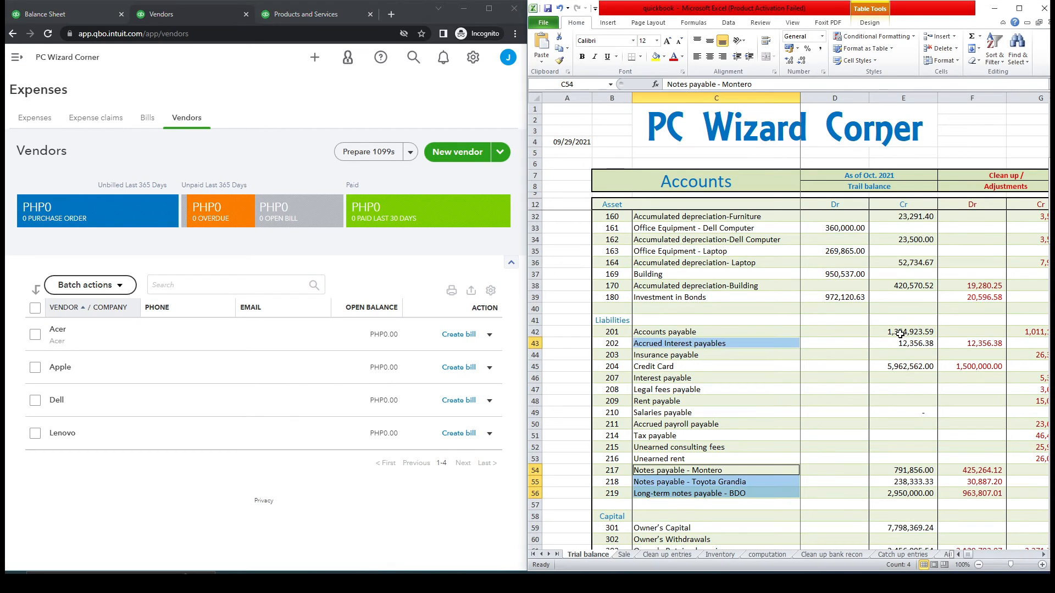
pyautogui.click(901, 333)
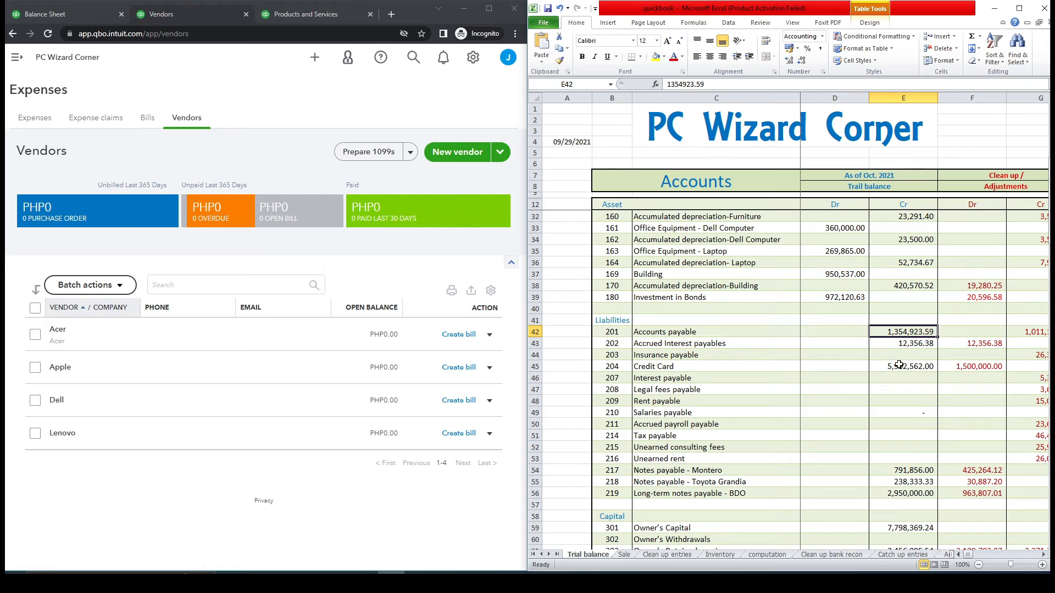
pyautogui.click(625, 554)
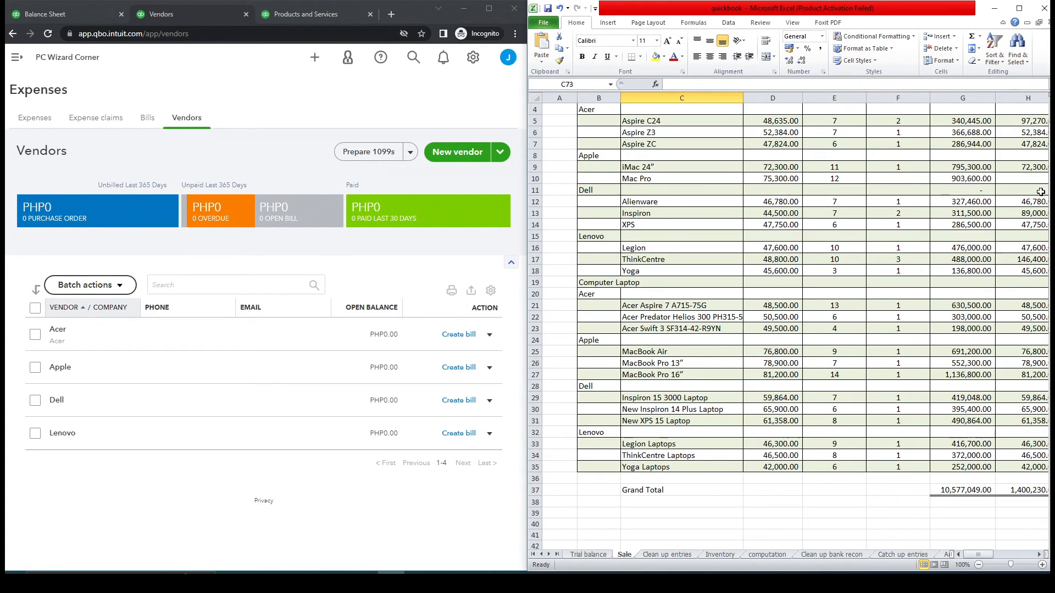
pyautogui.scroll(-10, 789, 327)
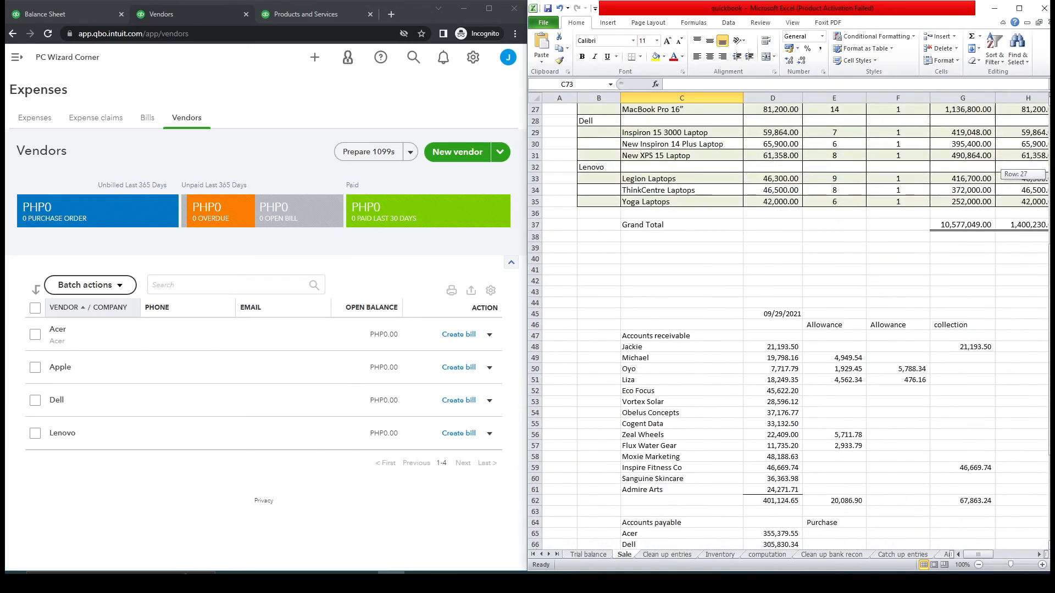
pyautogui.scroll(-2, 788, 326)
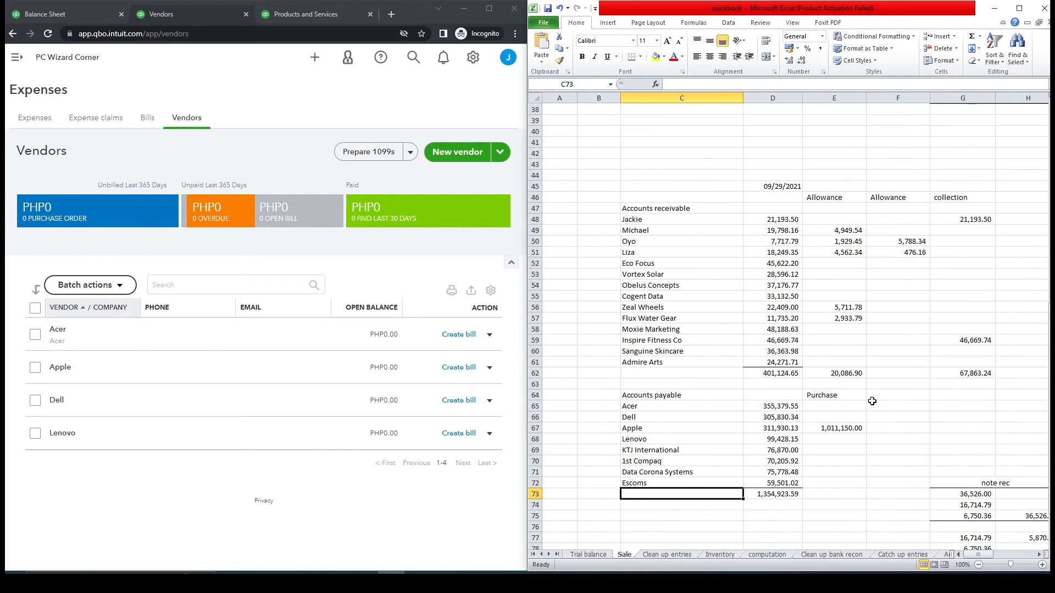
pyautogui.click(784, 494)
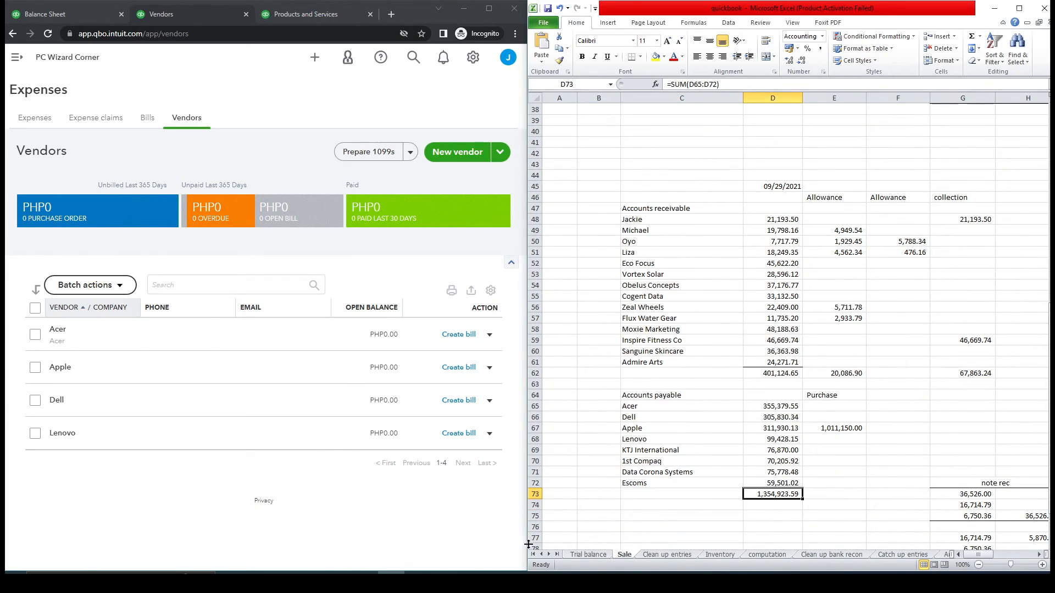
pyautogui.click(587, 555)
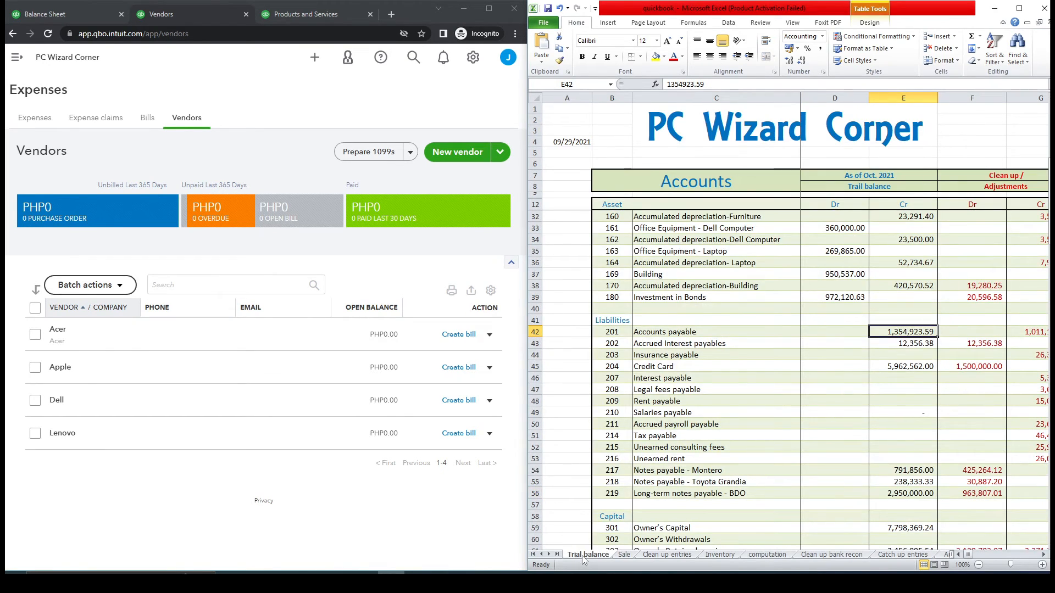
pyautogui.click(624, 555)
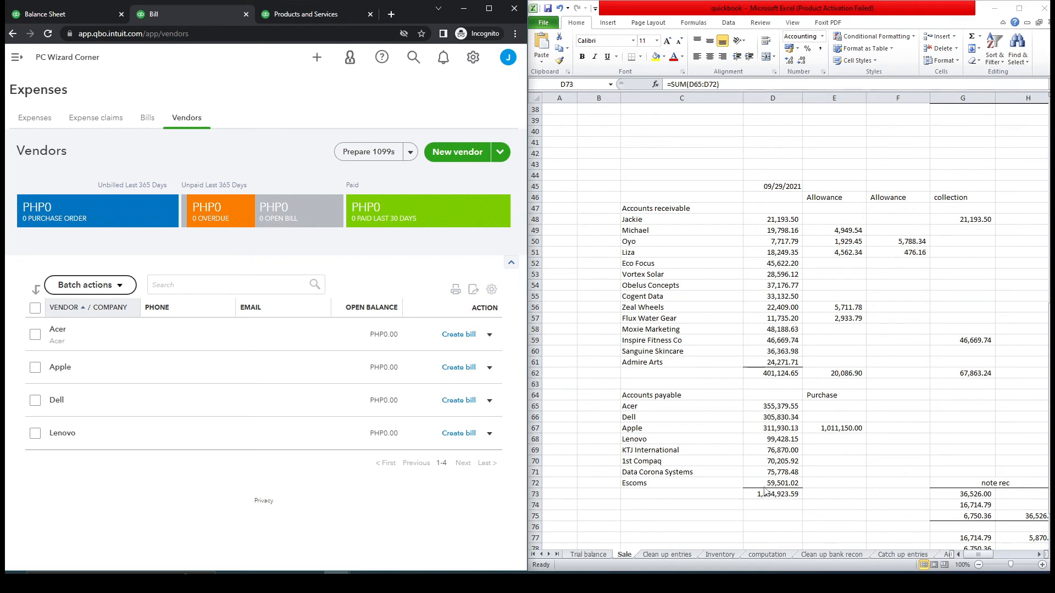
# - Start a new bill for Acer, copying its 355,379.55 payable from Excel
pyautogui.click(467, 335)
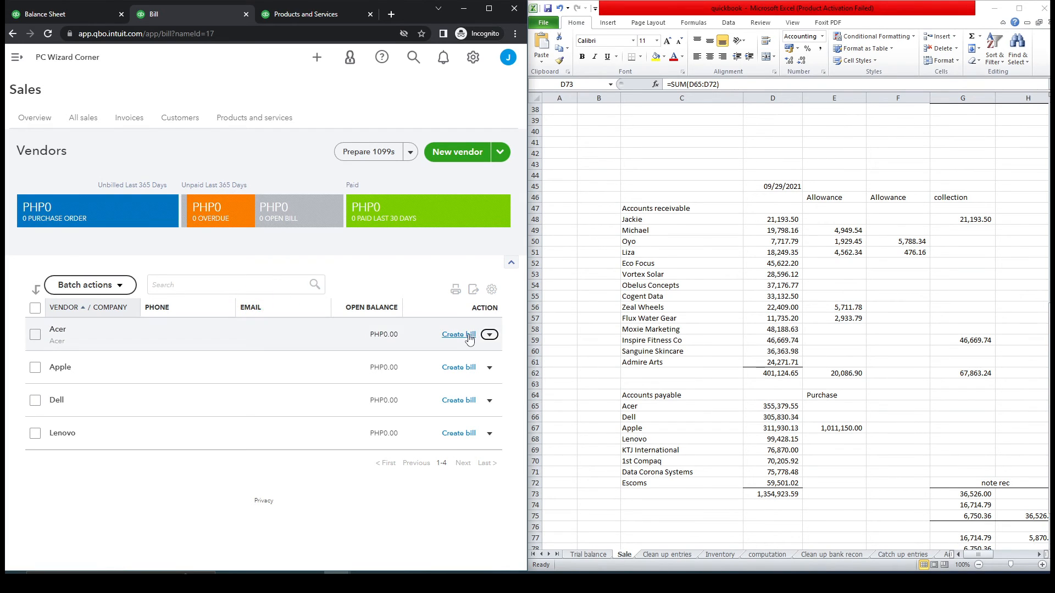
pyautogui.click(768, 406)
pyautogui.hotkey('ctrl', 'c')
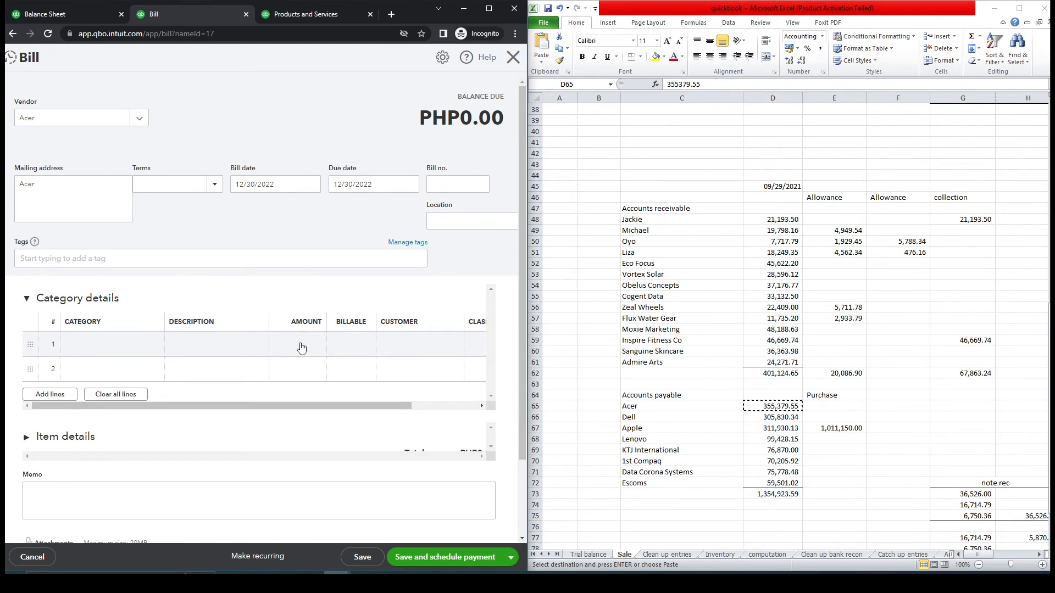
pyautogui.click(307, 347)
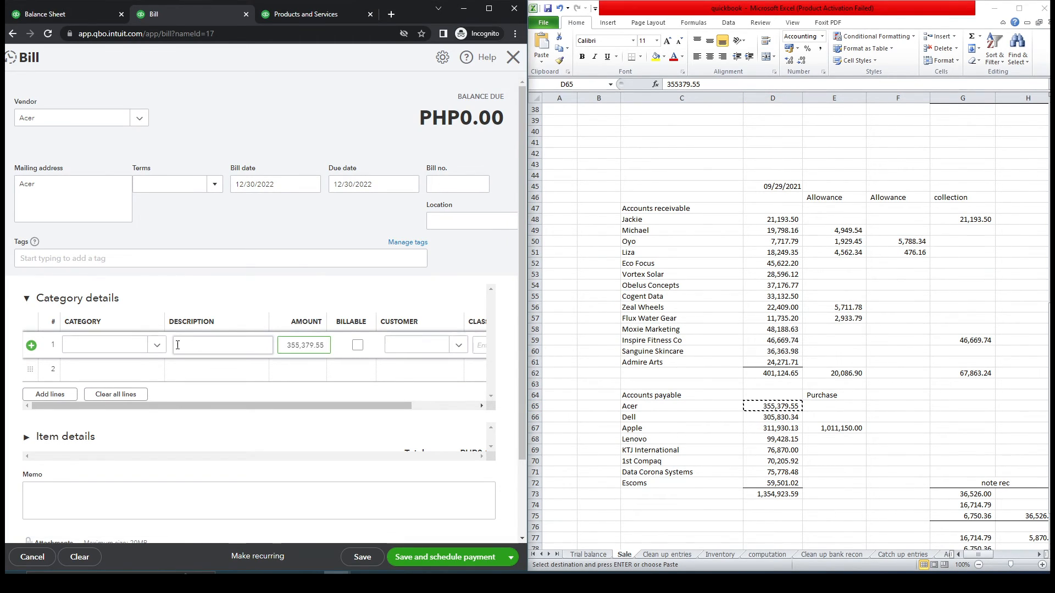
# - Charge the bill to Owner's Capital, then close it without saving
pyautogui.click(158, 346)
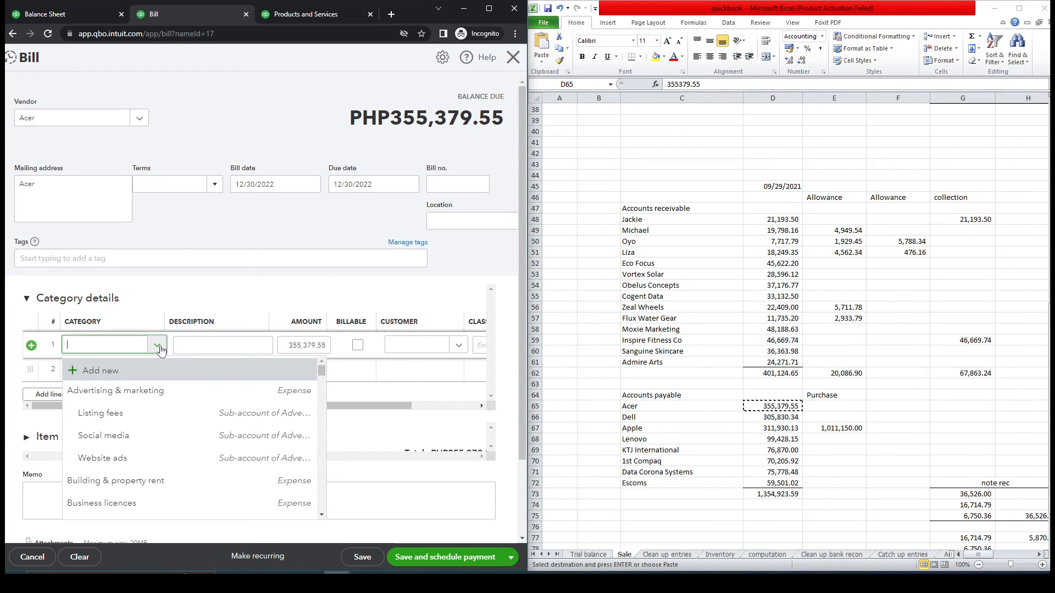
pyautogui.write('ow')
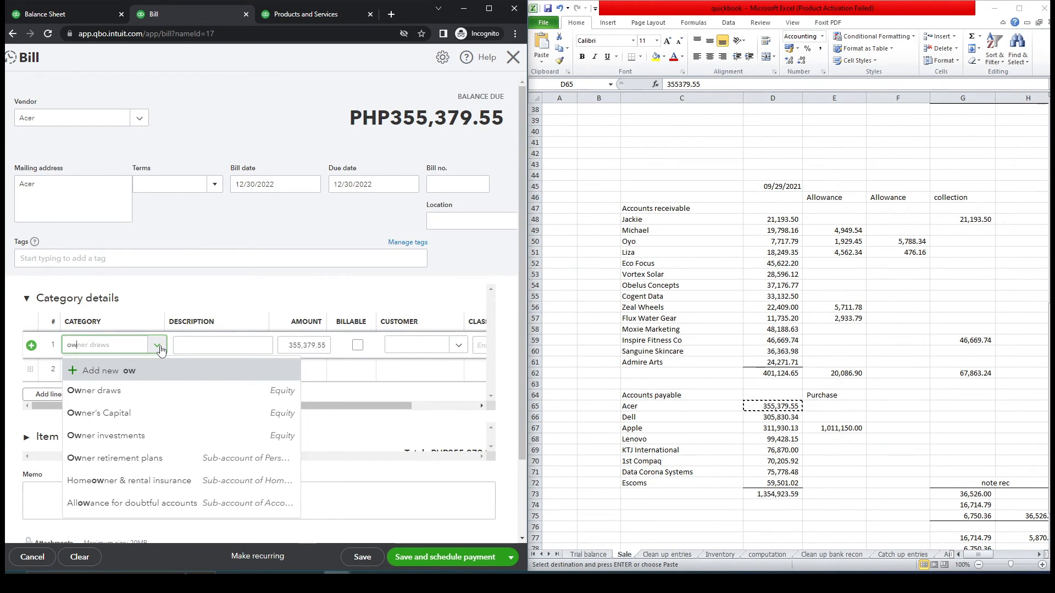
pyautogui.click(153, 424)
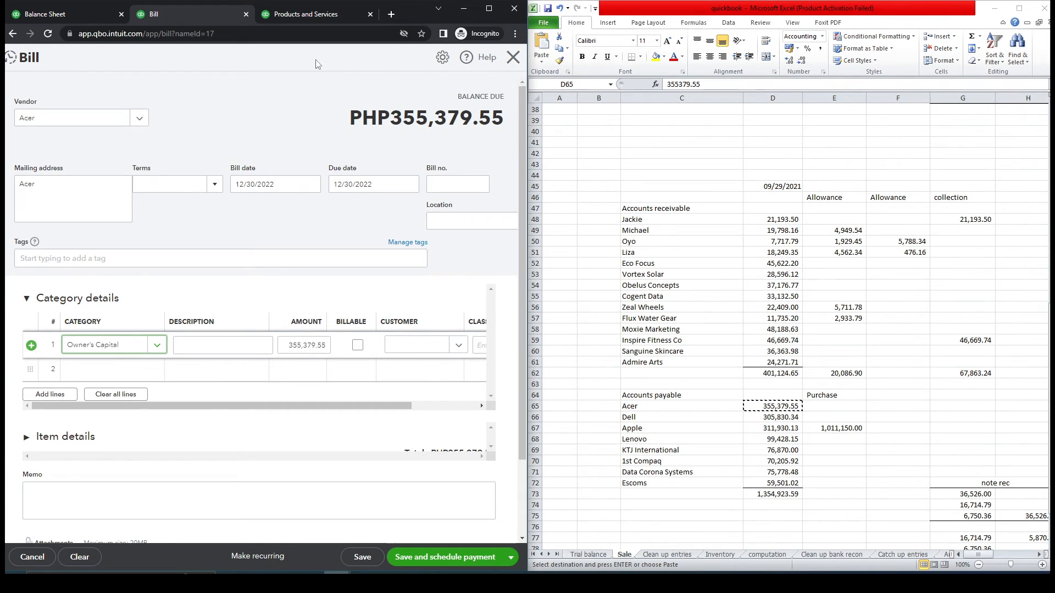
pyautogui.click(511, 59)
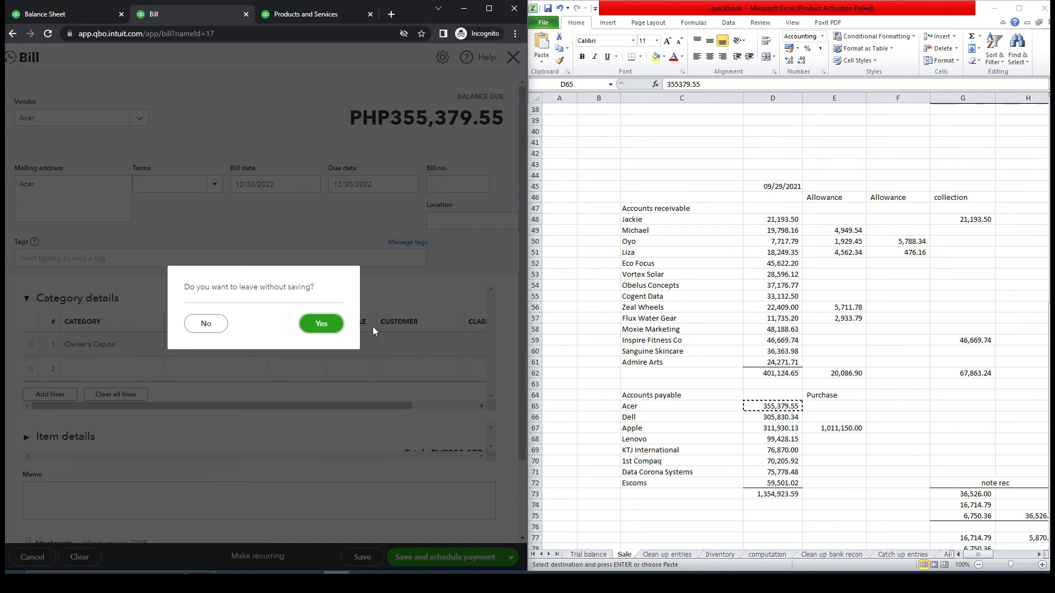
pyautogui.click(341, 330)
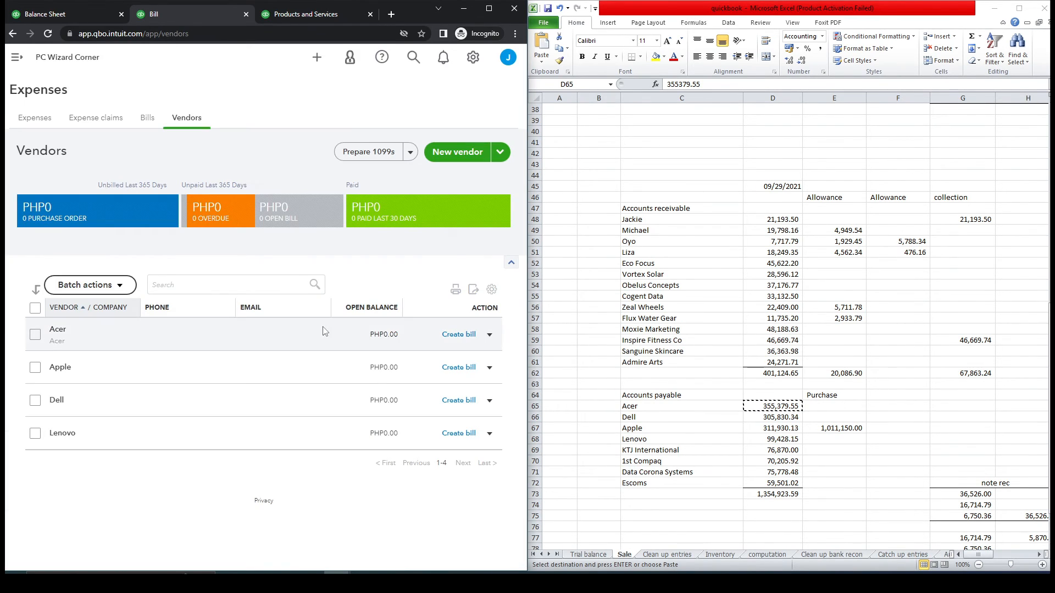
# - Create a new vendor with company name KTJ International copied from Excel
pyautogui.click(445, 153)
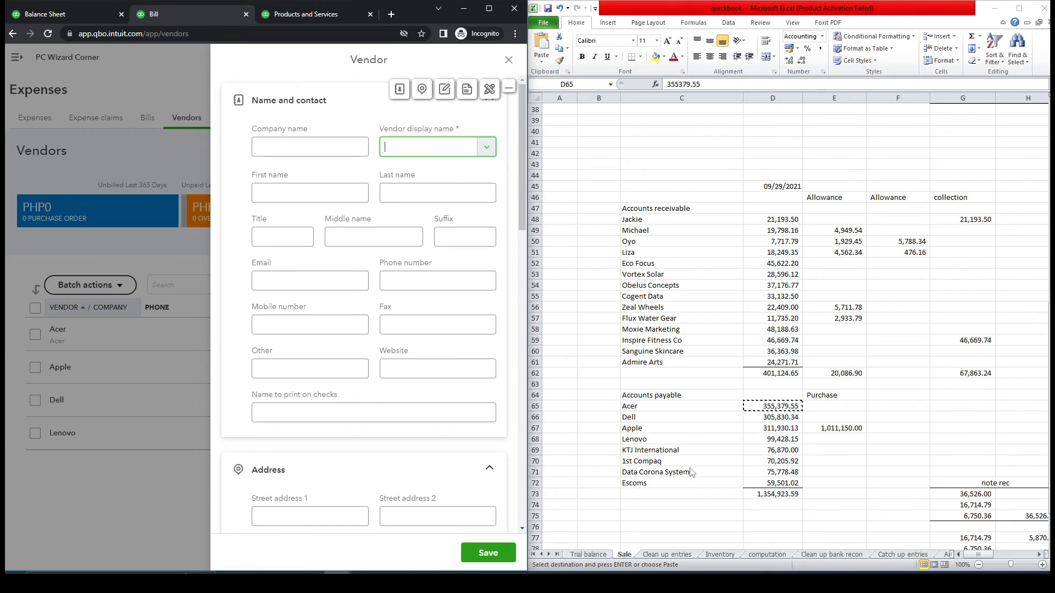
pyautogui.click(660, 452)
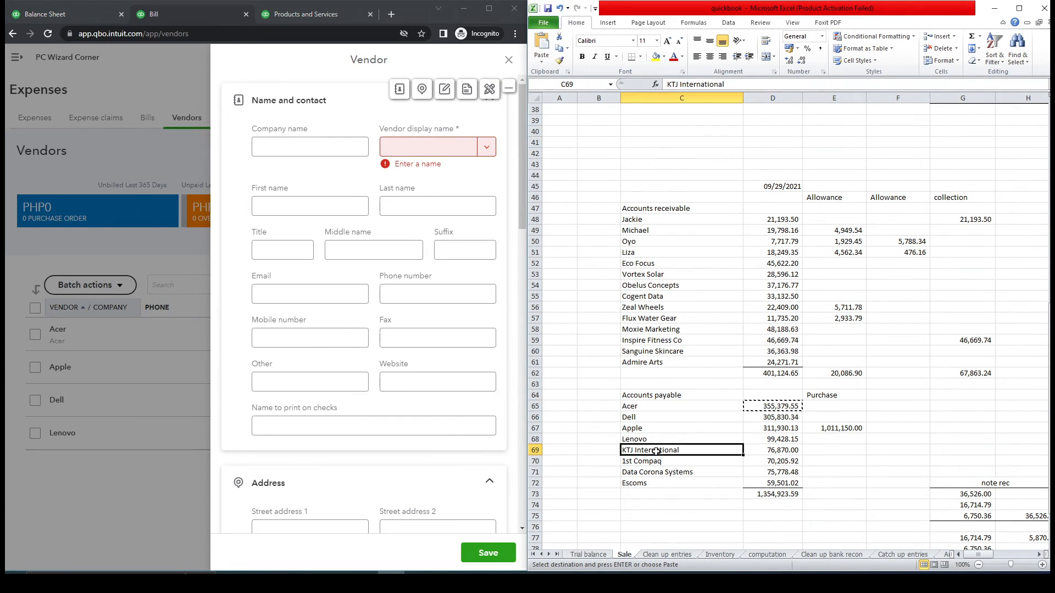
pyautogui.hotkey('ctrl', 'c')
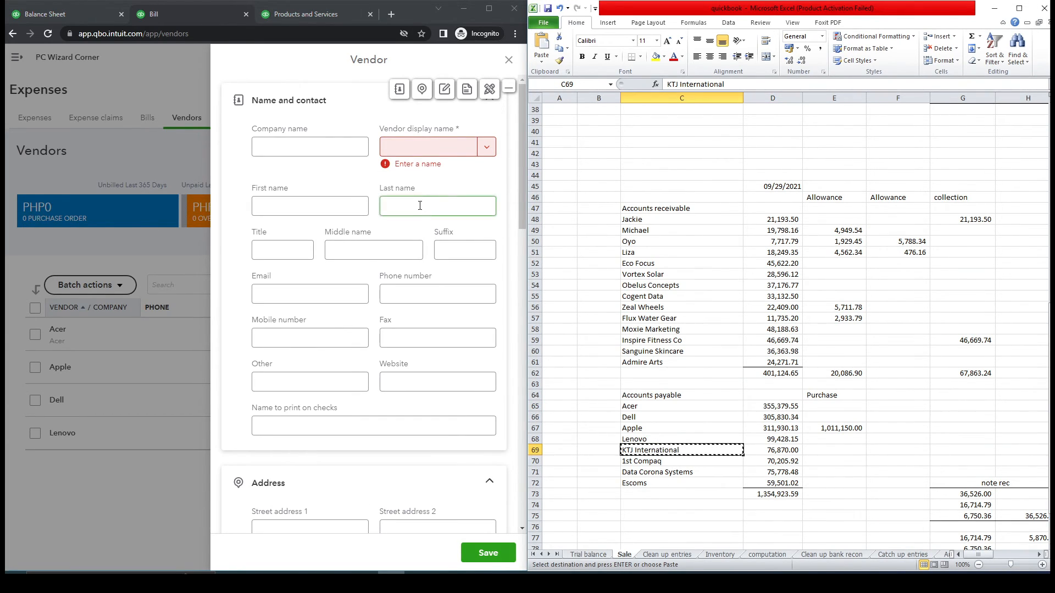
pyautogui.click(336, 147)
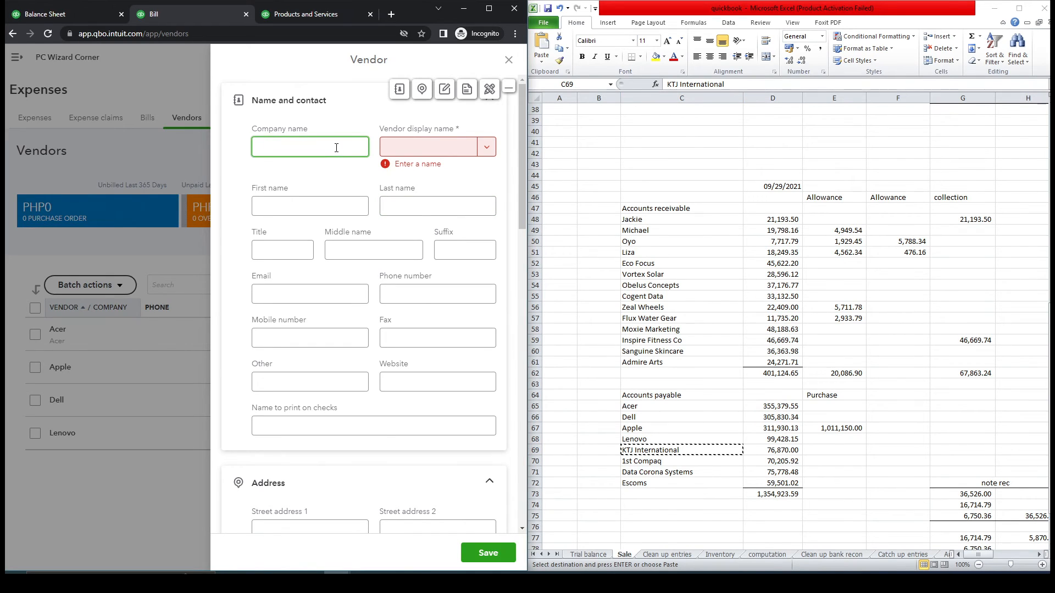
pyautogui.hotkey('ctrl', 'v')
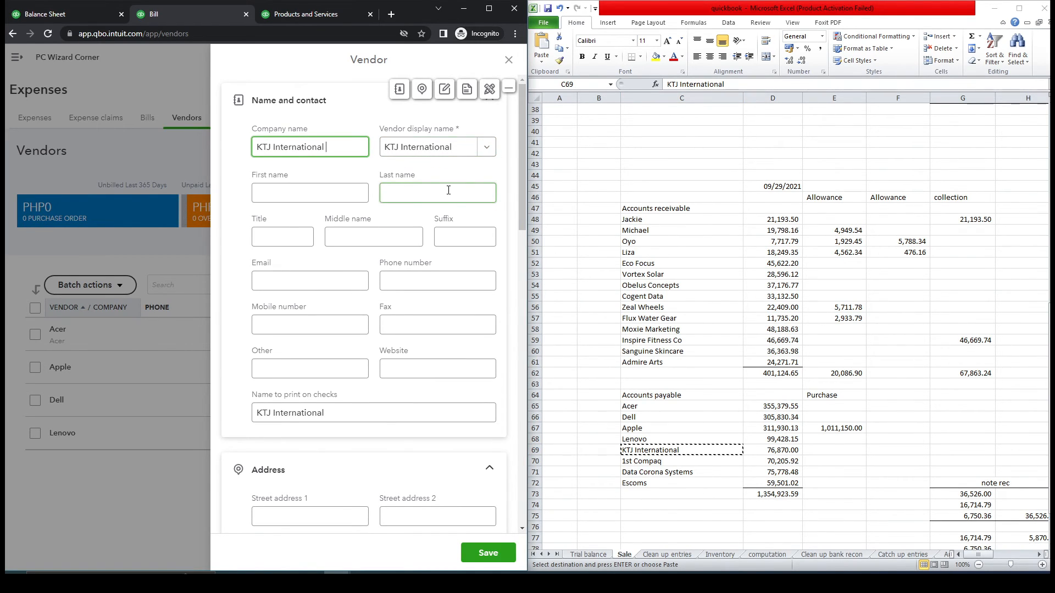
pyautogui.moveTo(523, 143); pyautogui.dragTo(501, 380)
pyautogui.scroll(-4, 501, 381)
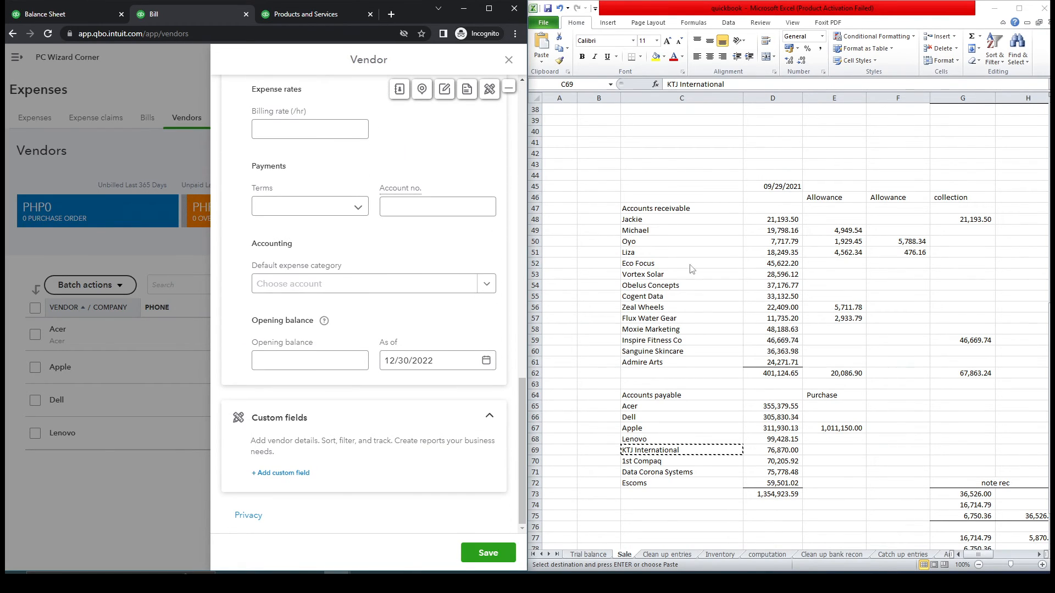
# - Give the vendor a 76,870.00 opening balance as of 09/29/2021, then close the form
pyautogui.click(774, 186)
pyautogui.hotkey('ctrl', 'c')
pyautogui.click(396, 361)
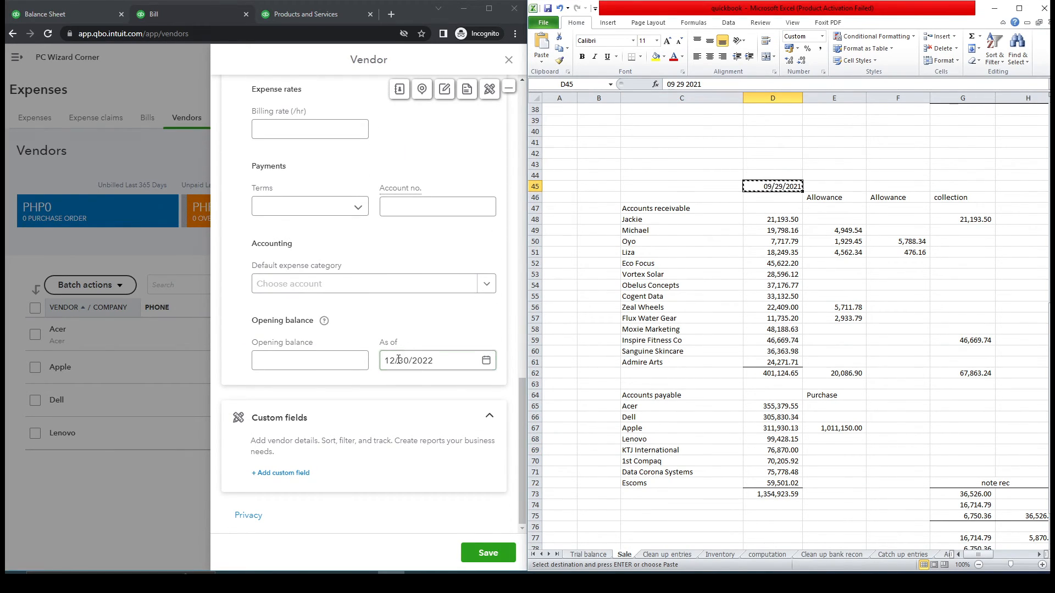
pyautogui.hotkey('ctrl', 'v')
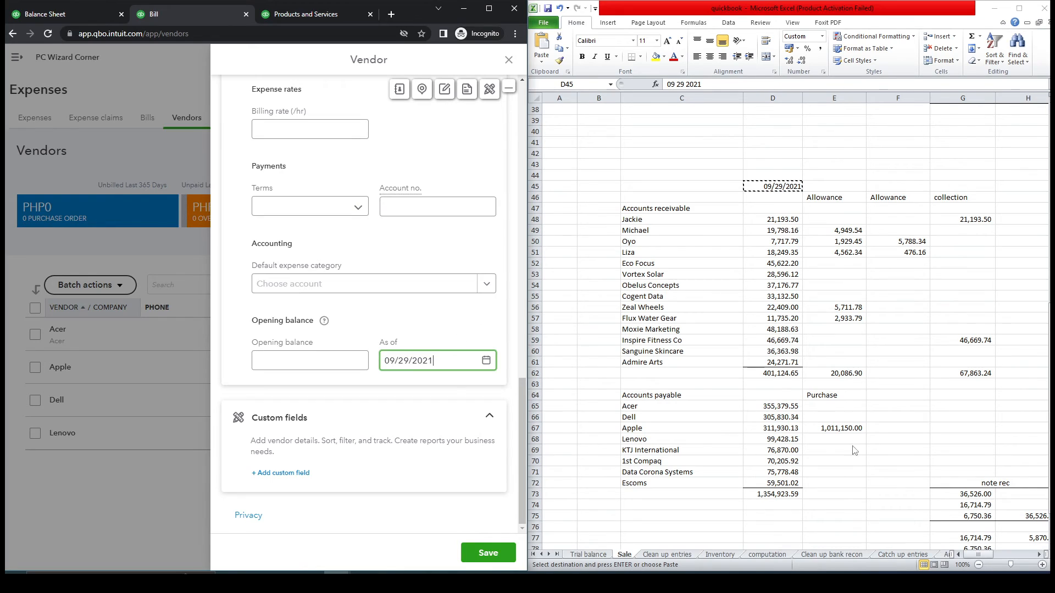
pyautogui.click(773, 451)
pyautogui.hotkey('ctrl', 'c')
pyautogui.click(309, 361)
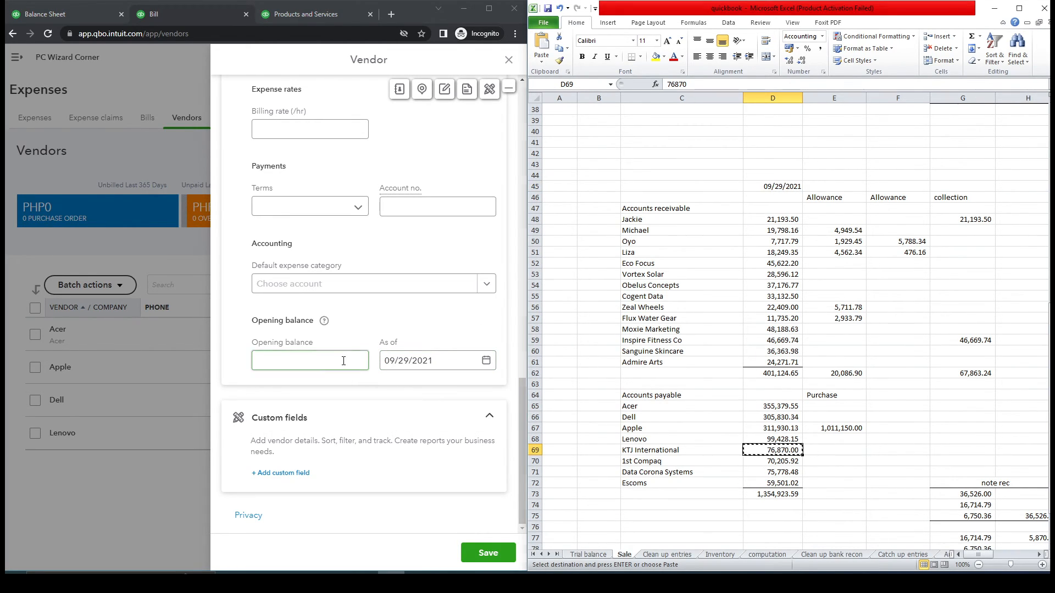
pyautogui.hotkey('ctrl', 'v')
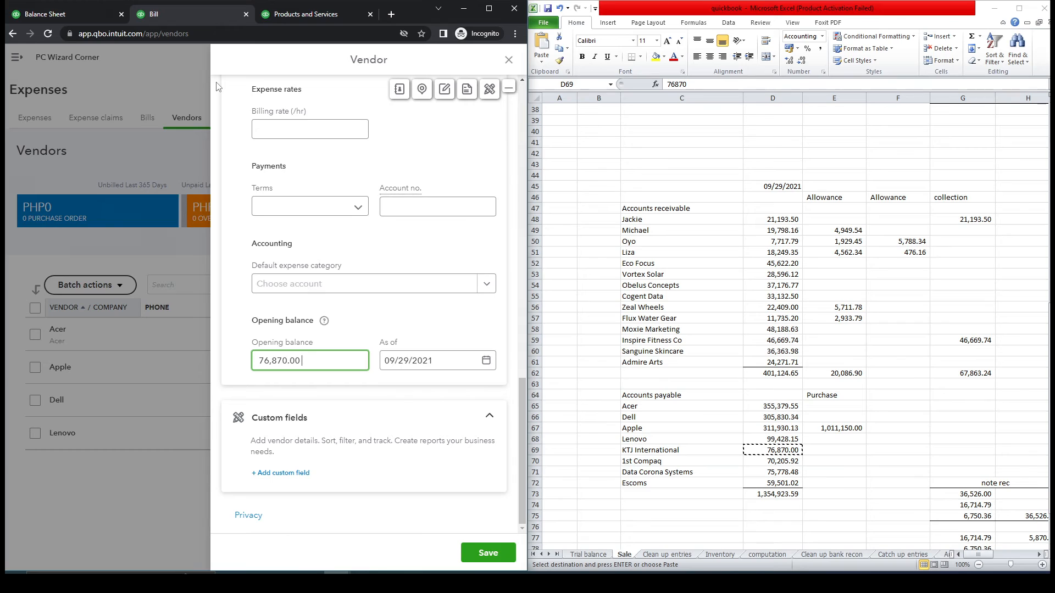
pyautogui.click(507, 63)
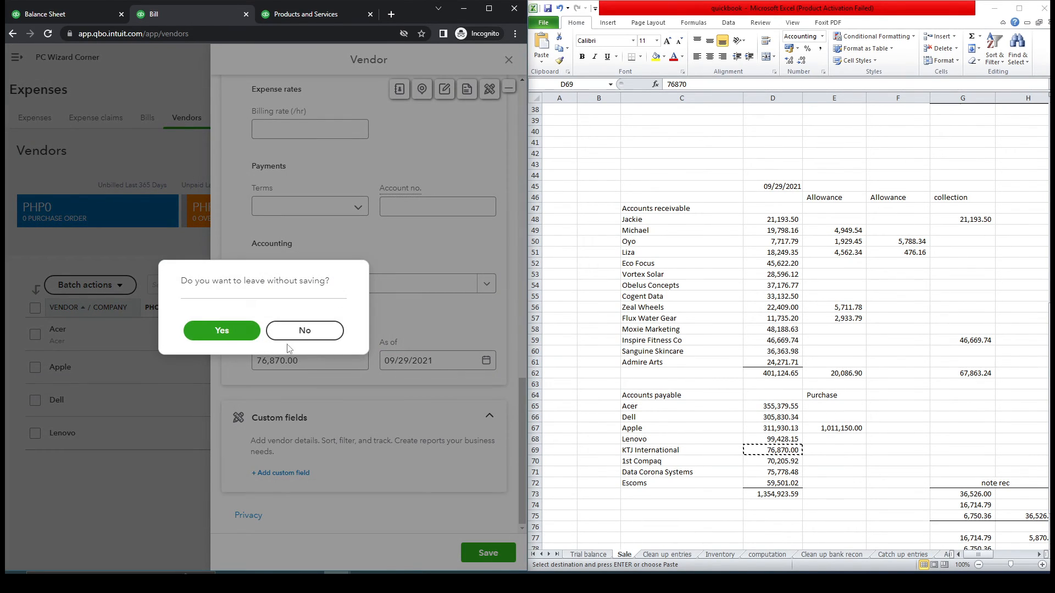
# - Discard the unsaved KTJ International vendor form
pyautogui.click(285, 340)
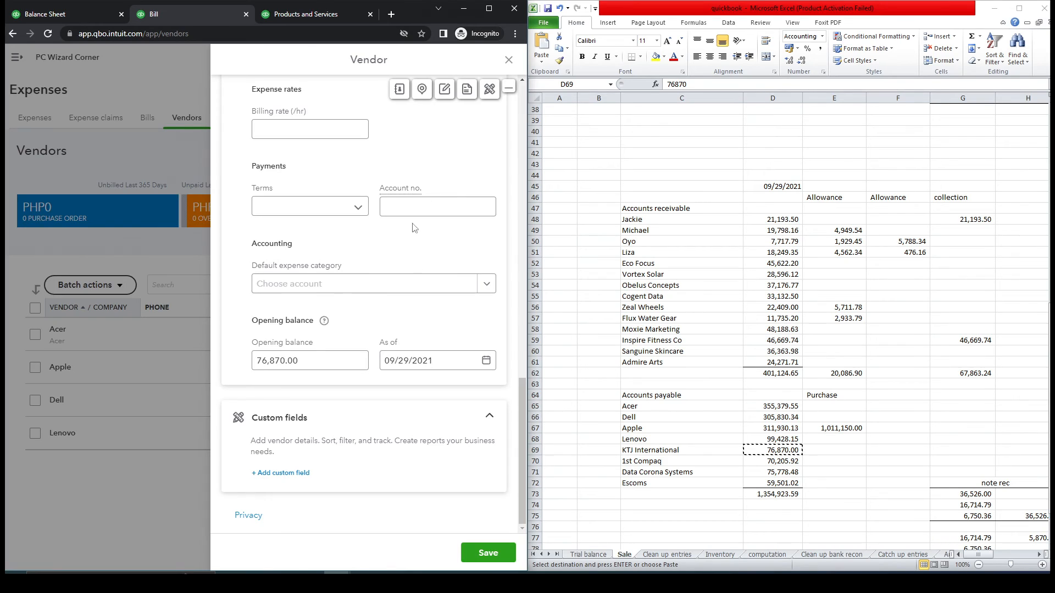
pyautogui.click(508, 59)
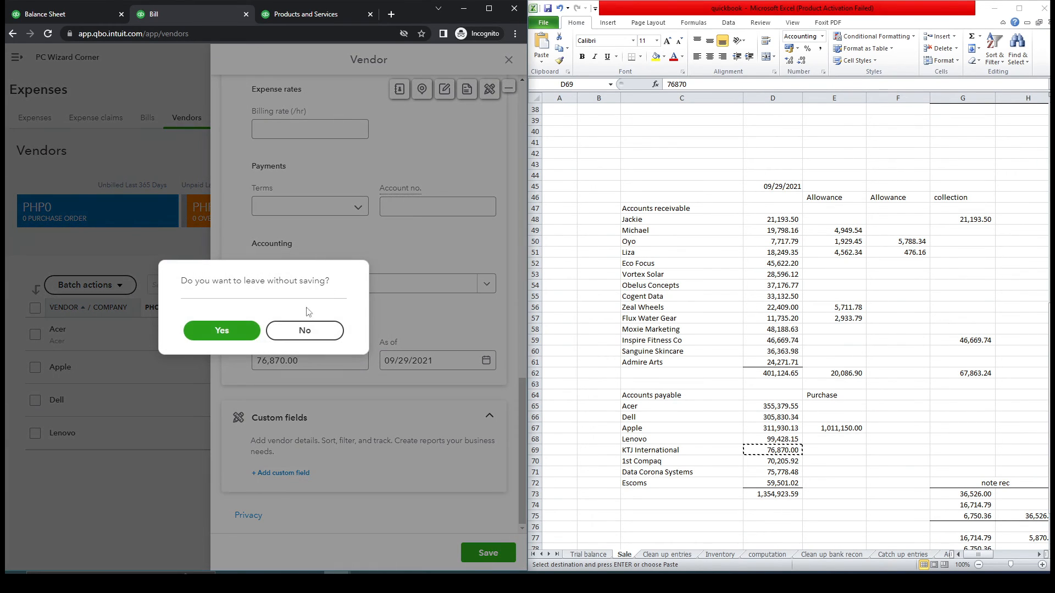
pyautogui.click(251, 333)
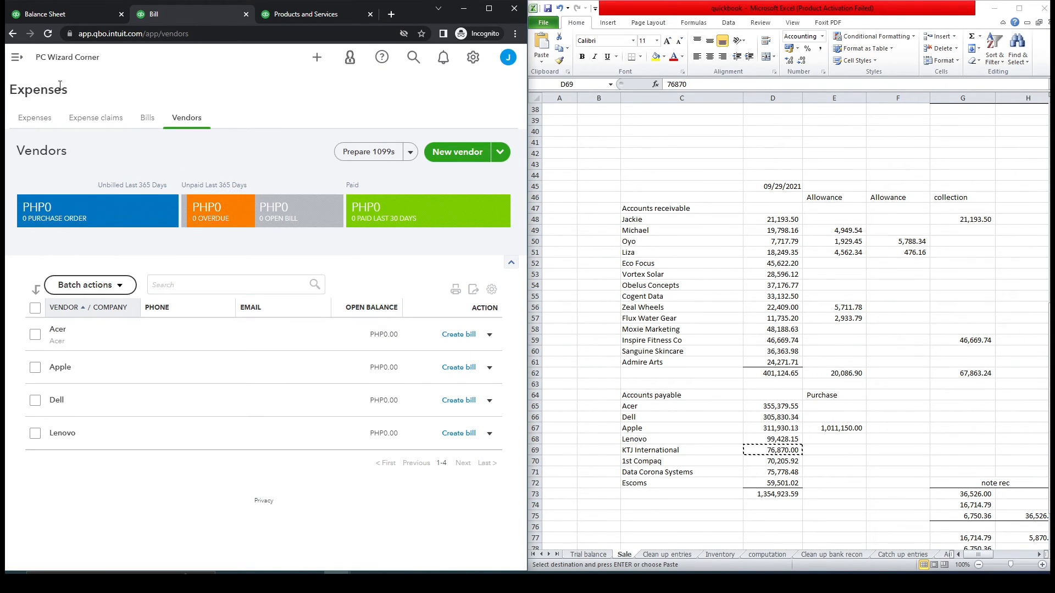
# - Open the saved Journal Entry No.1 from the recent journal entries
pyautogui.click(17, 58)
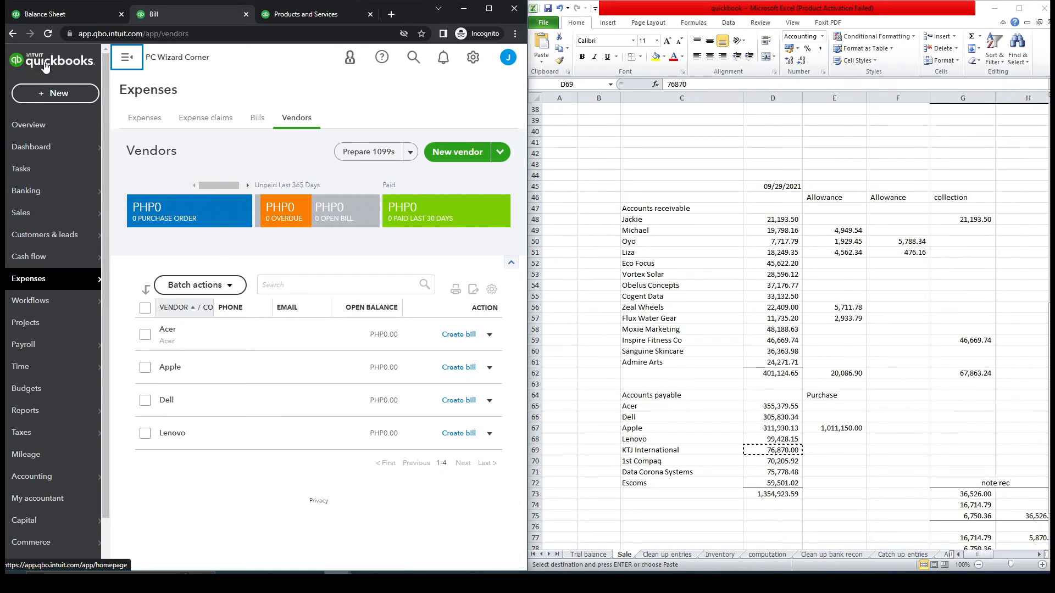
pyautogui.click(61, 95)
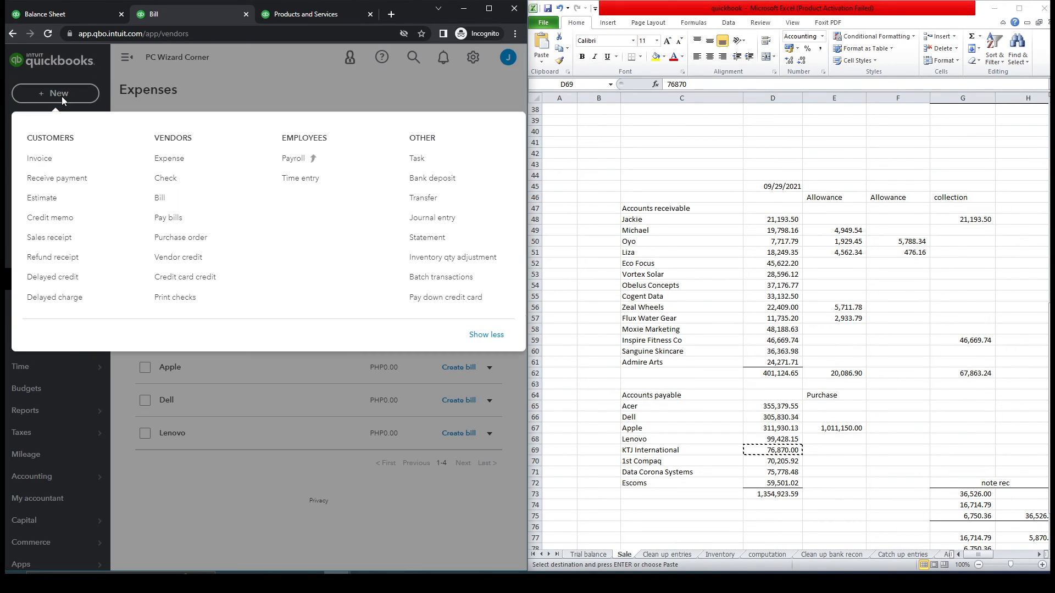
pyautogui.click(465, 222)
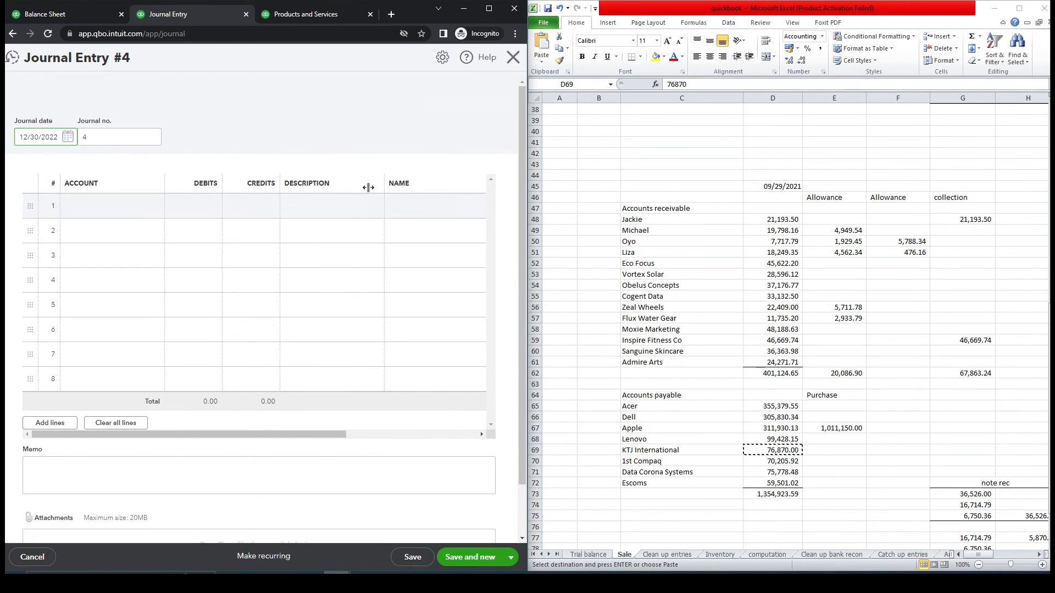
pyautogui.click(15, 58)
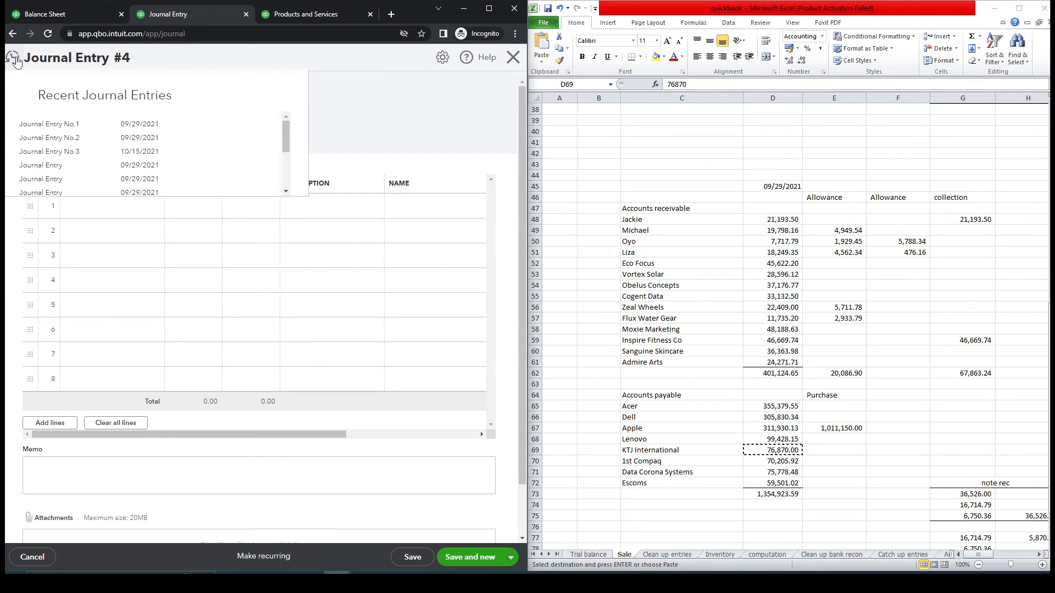
pyautogui.click(69, 125)
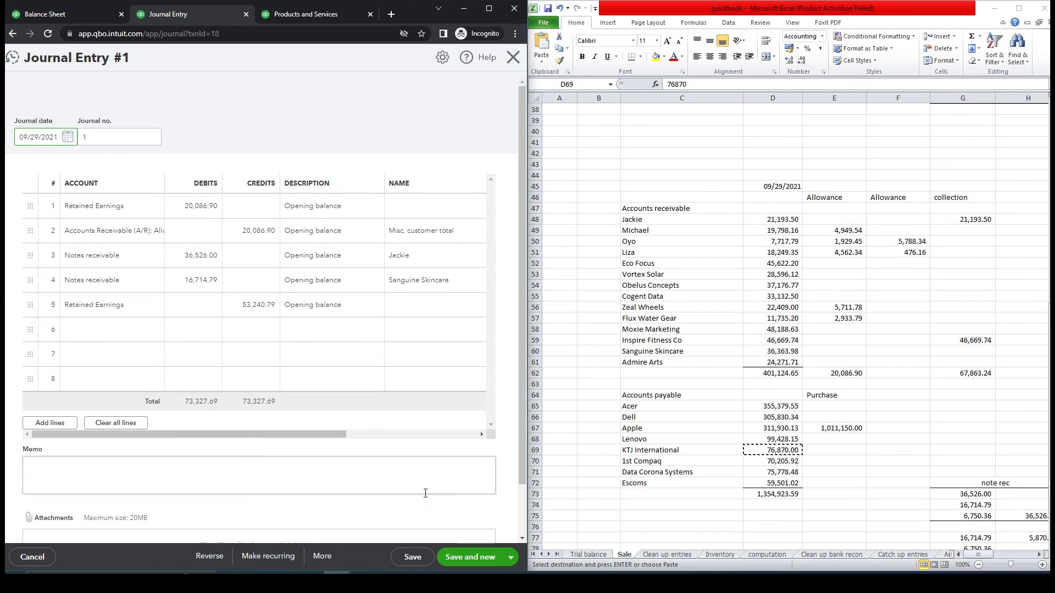
pyautogui.click(588, 555)
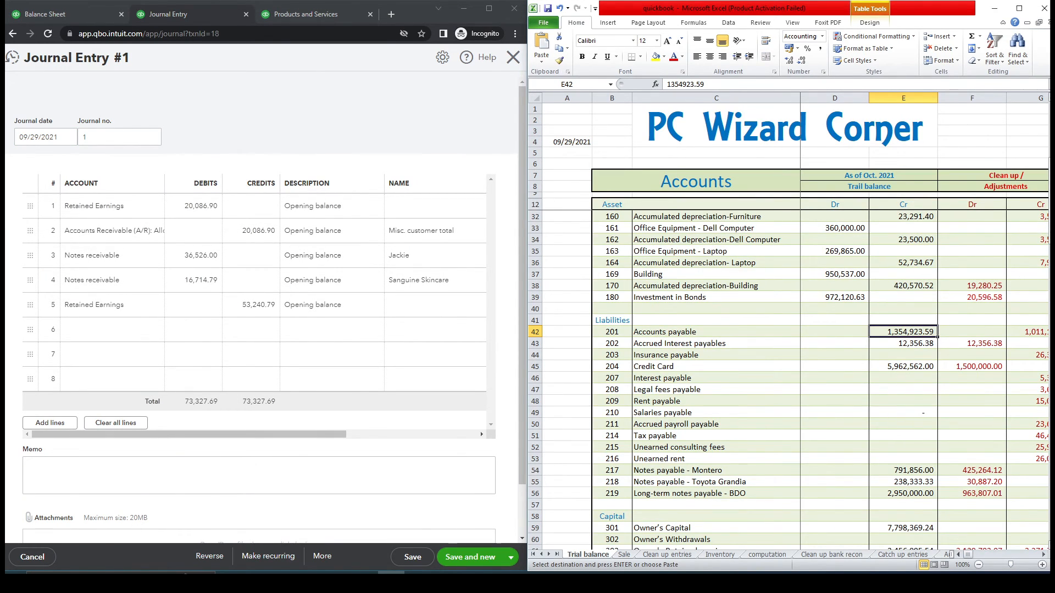
pyautogui.scroll(6, 1022, 229)
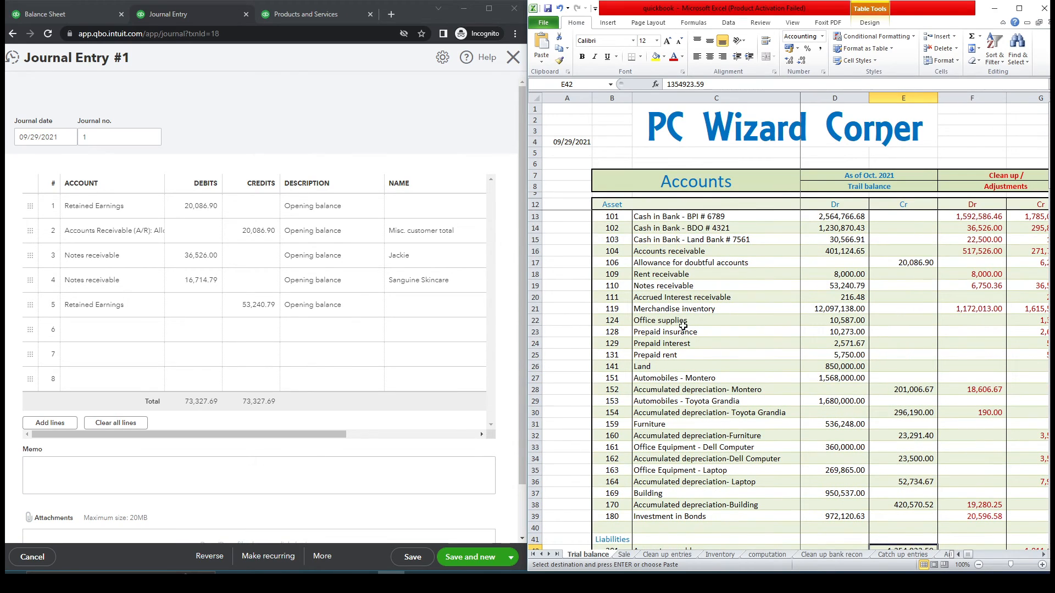
pyautogui.click(672, 311)
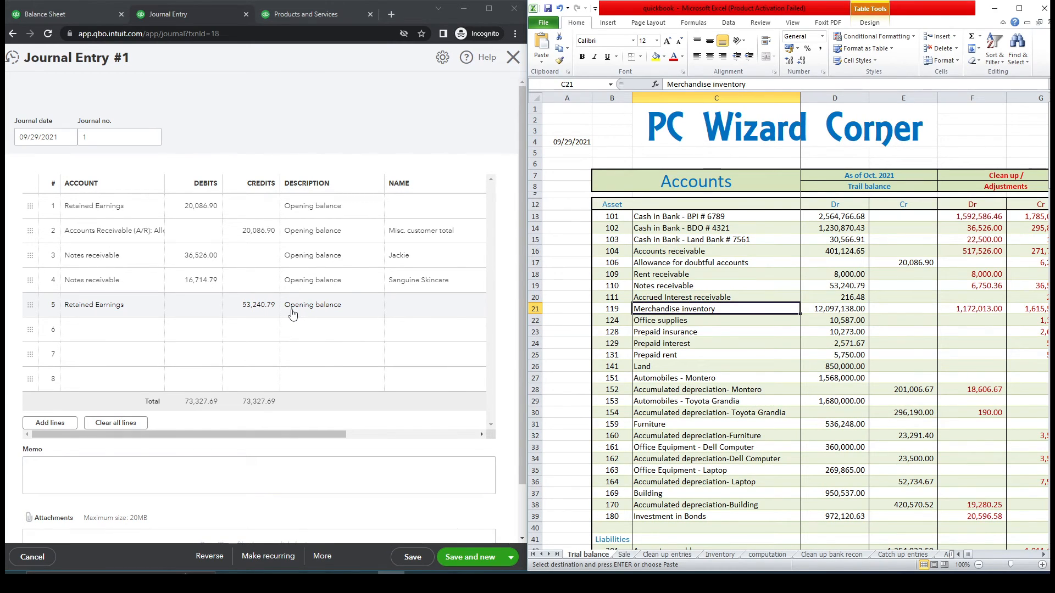
pyautogui.click(624, 555)
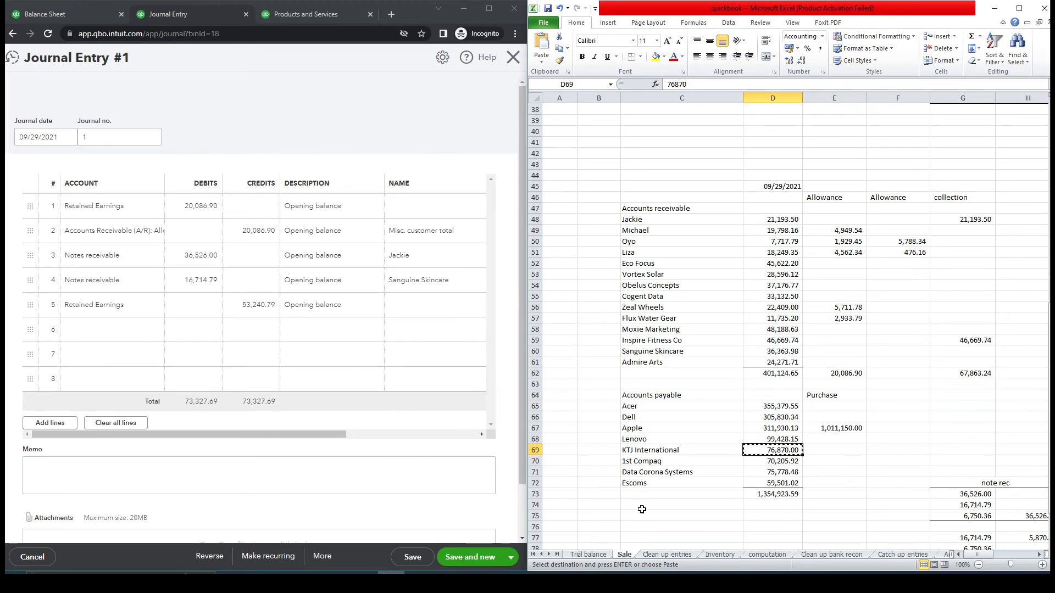
# - Make line 6 an Accounts Payable (A/P) credit of 355,379.55 for Acer
pyautogui.click(153, 334)
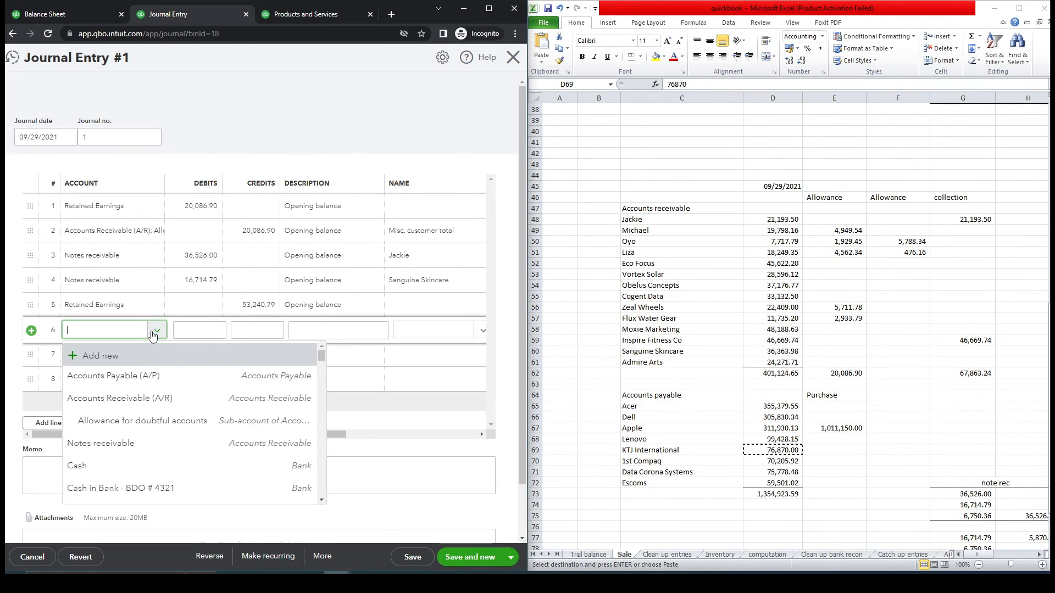
pyautogui.click(147, 375)
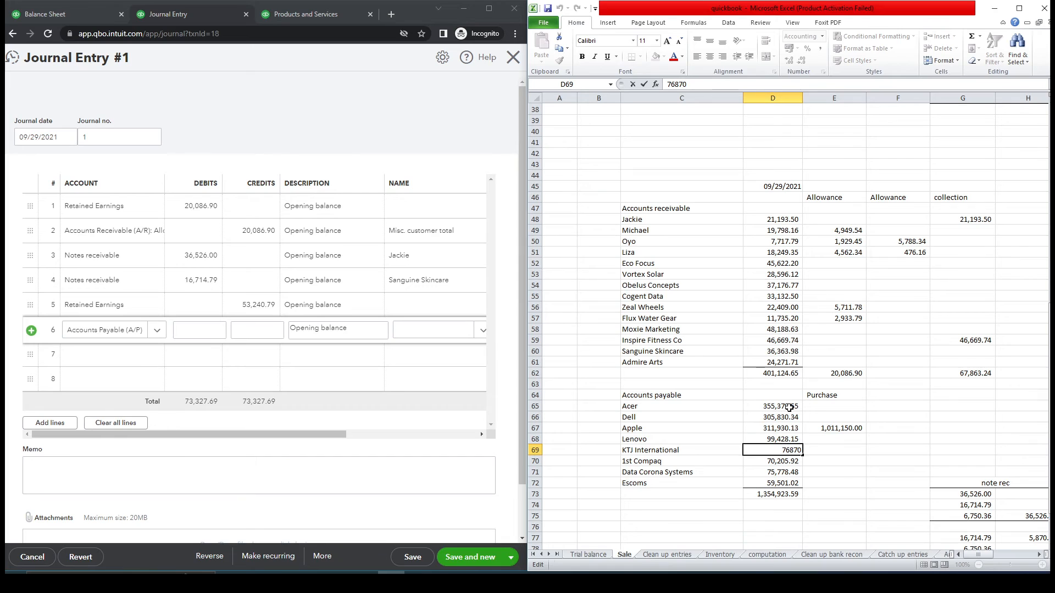
pyautogui.click(790, 408)
pyautogui.hotkey('ctrl', 'c')
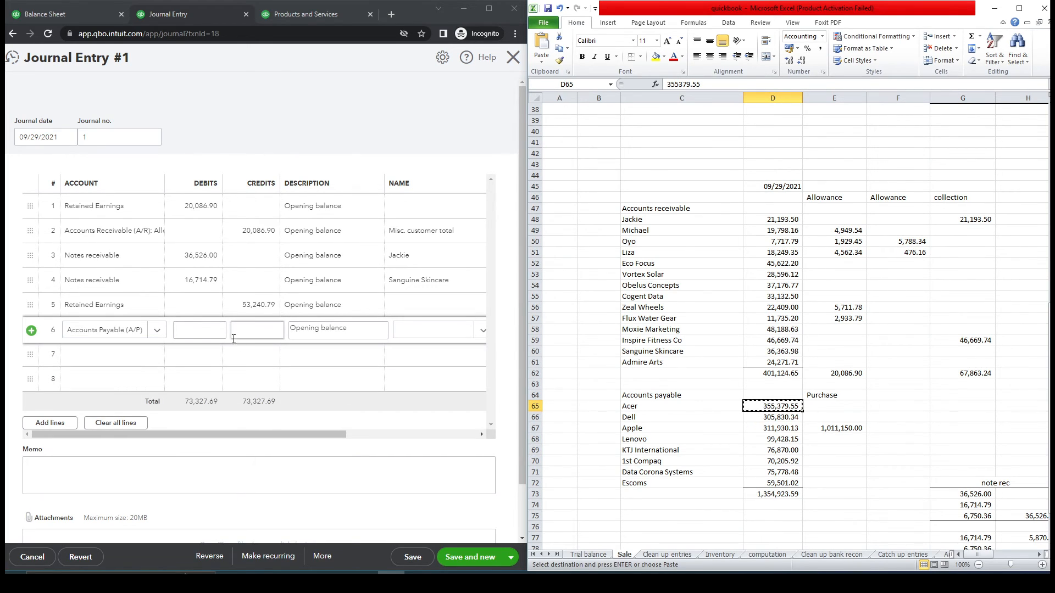
pyautogui.click(256, 335)
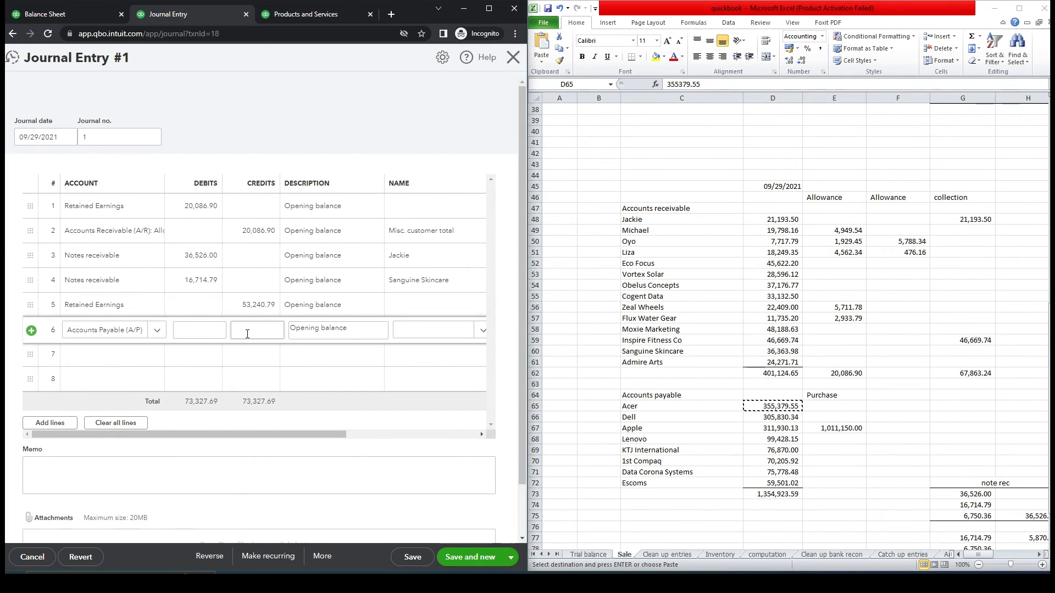
pyautogui.click(455, 336)
pyautogui.write('acer')
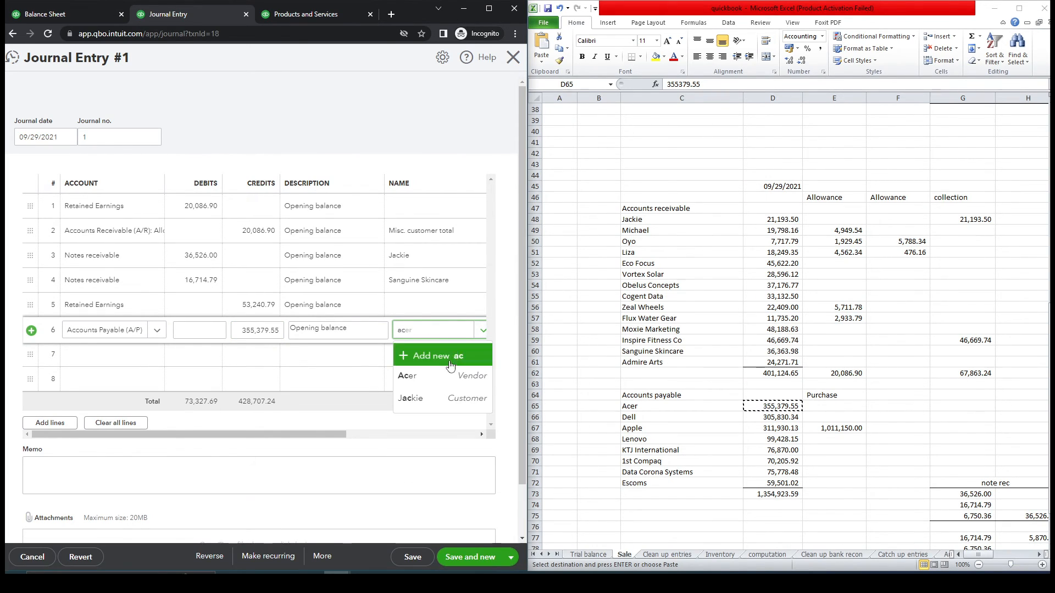
pyautogui.click(448, 375)
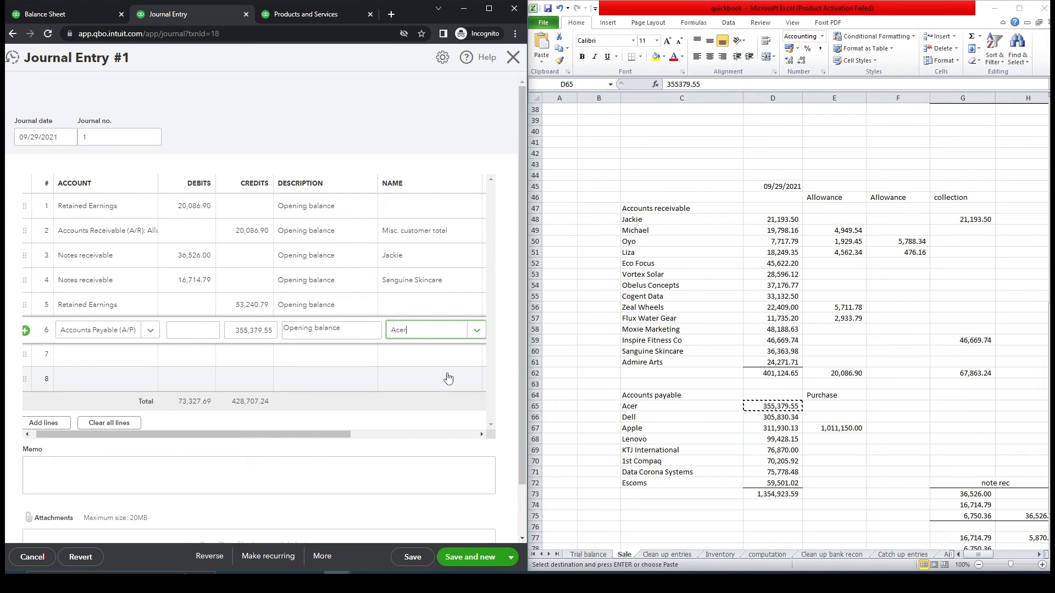
# - Add line 7 as an Accounts Payable credit of 305,830.34 for Dell
pyautogui.click(148, 357)
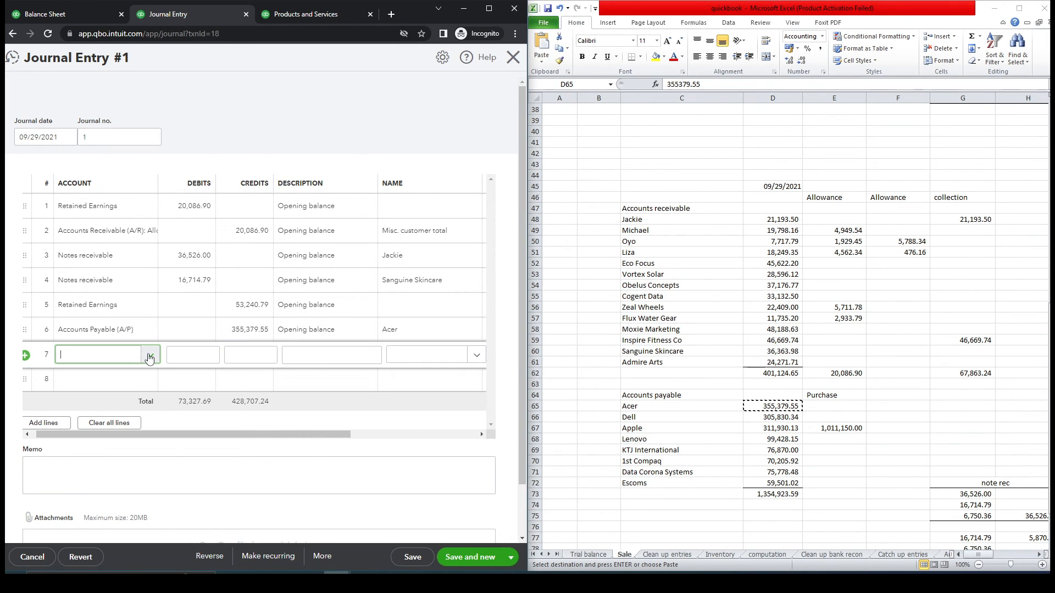
pyautogui.click(148, 357)
pyautogui.click(146, 400)
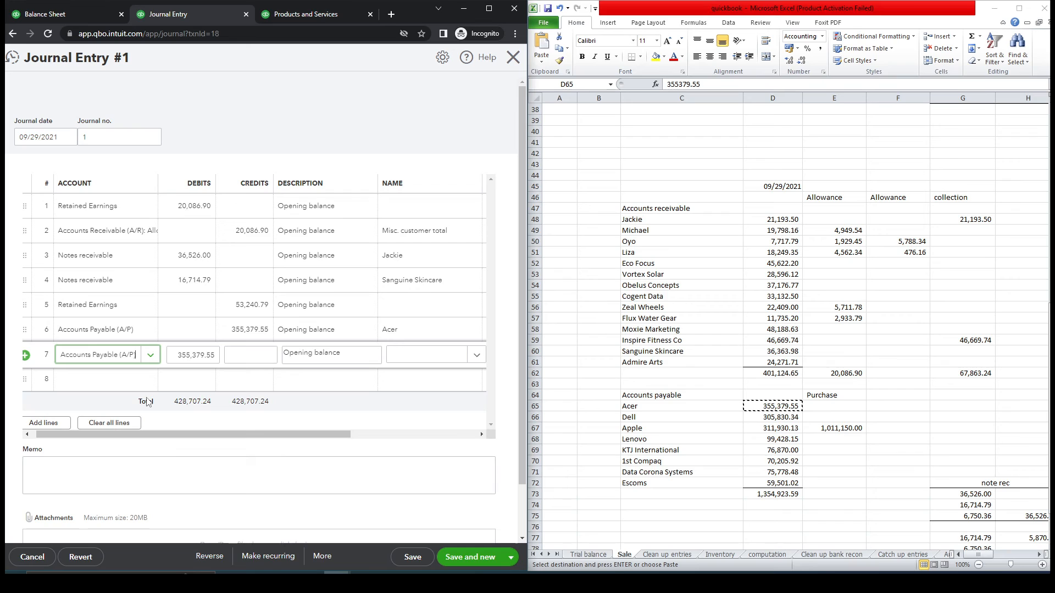
pyautogui.click(768, 419)
pyautogui.hotkey('ctrl', 'c')
pyautogui.click(257, 358)
pyautogui.hotkey('ctrl', 'v')
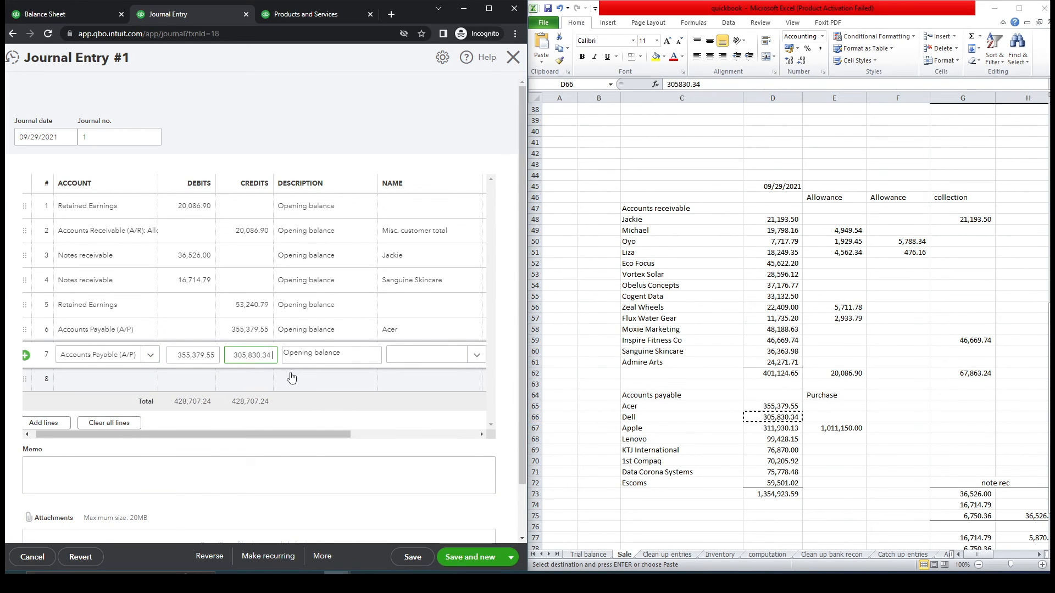
pyautogui.click(477, 364)
pyautogui.write('Dell')
pyautogui.click(431, 399)
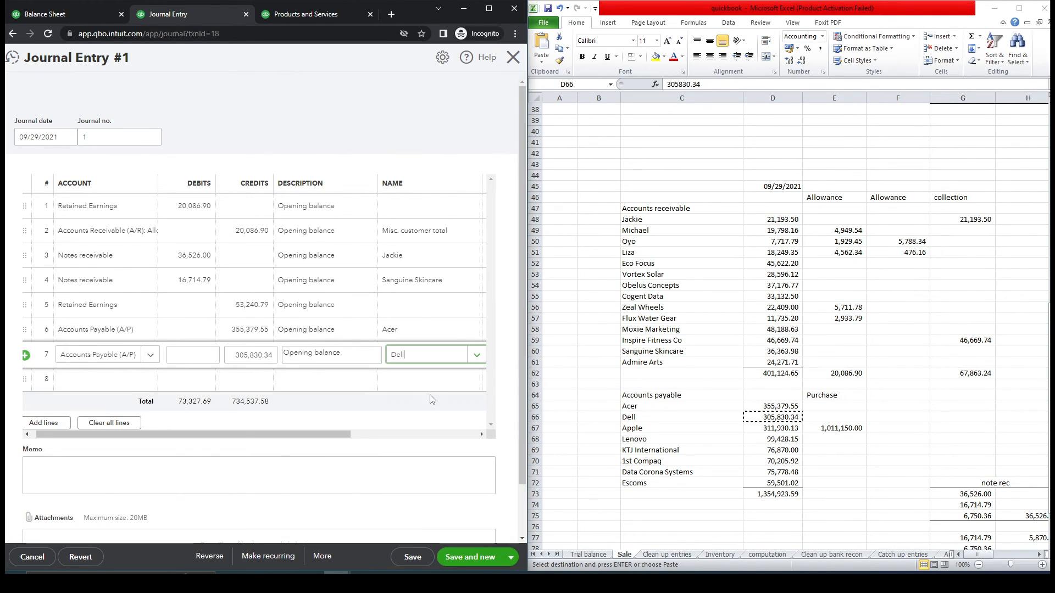
pyautogui.click(147, 379)
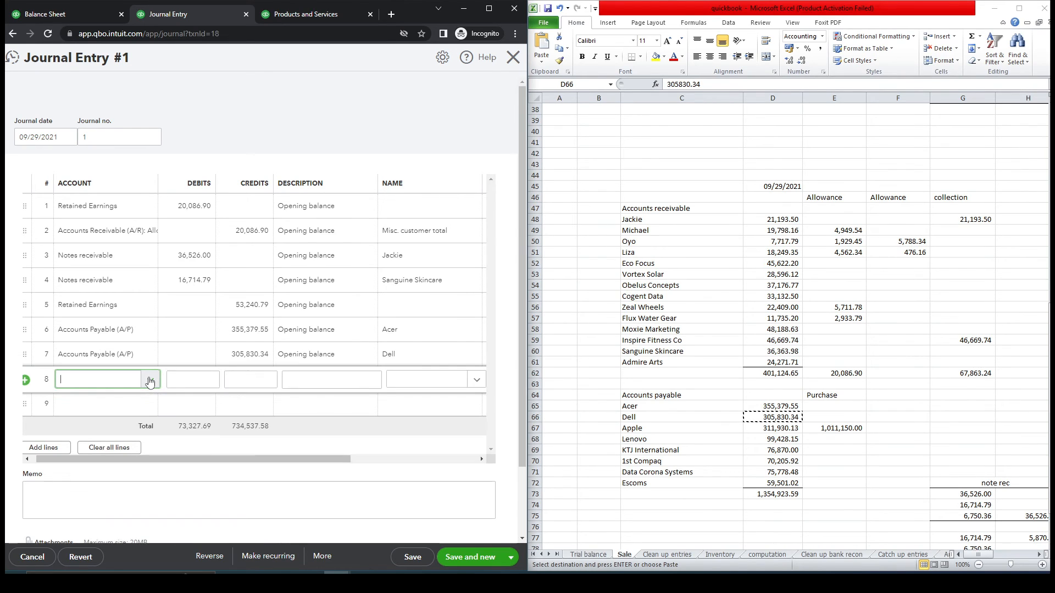
# - Add line 8 as an Accounts Payable credit of 311,930.13 for Apple
pyautogui.click(149, 382)
pyautogui.click(132, 427)
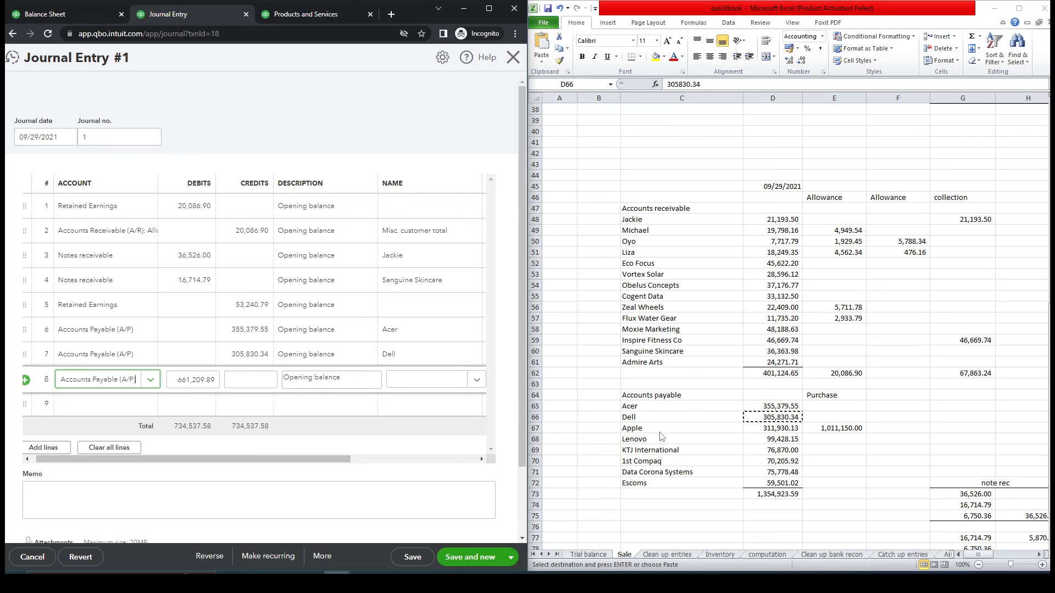
pyautogui.click(772, 428)
pyautogui.hotkey('ctrl', 'c')
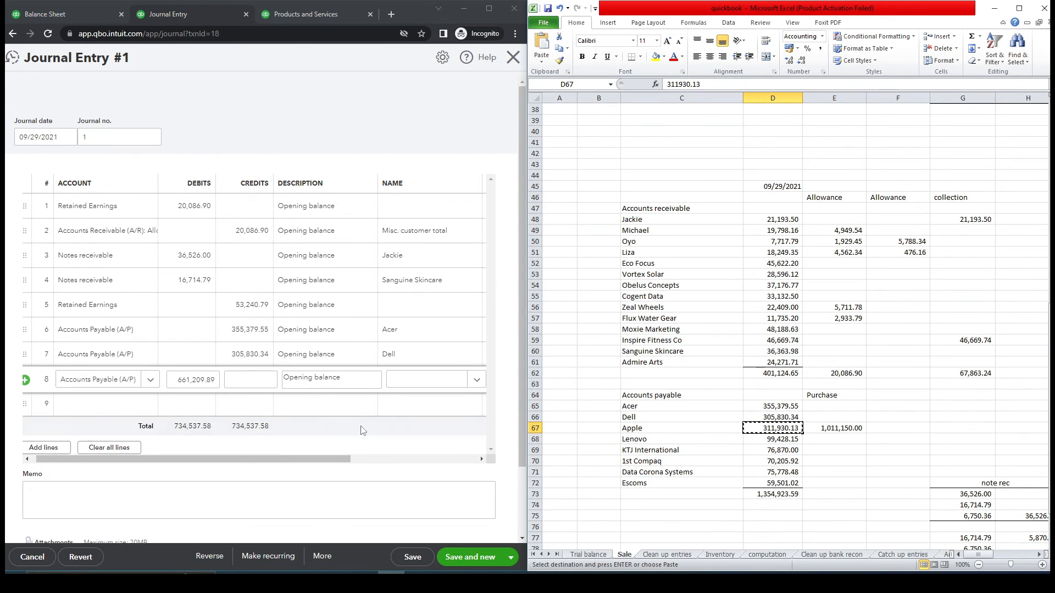
pyautogui.click(245, 387)
pyautogui.hotkey('ctrl', 'v')
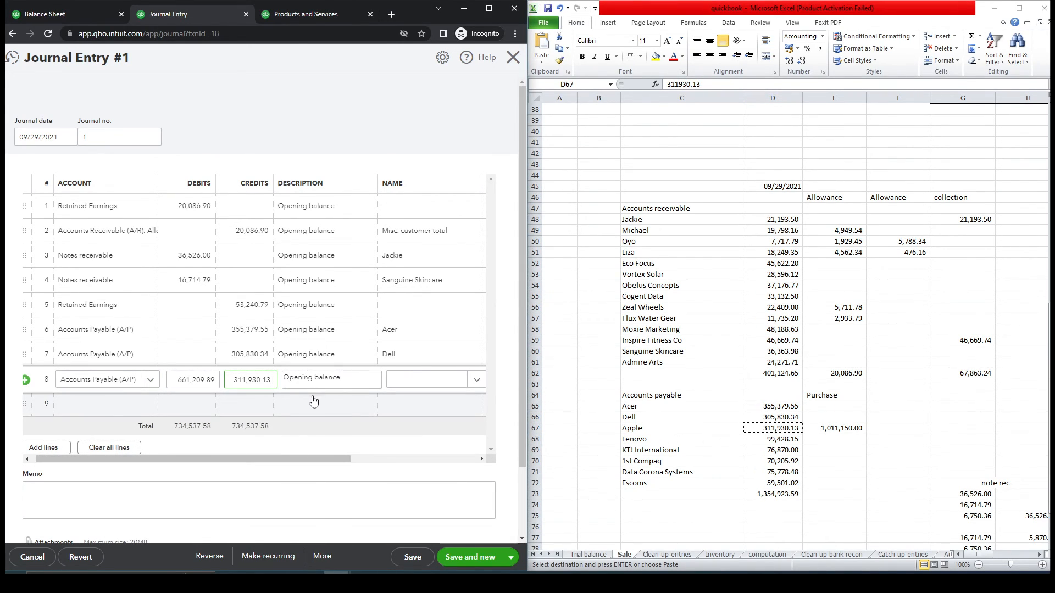
pyautogui.click(430, 386)
pyautogui.write('ap')
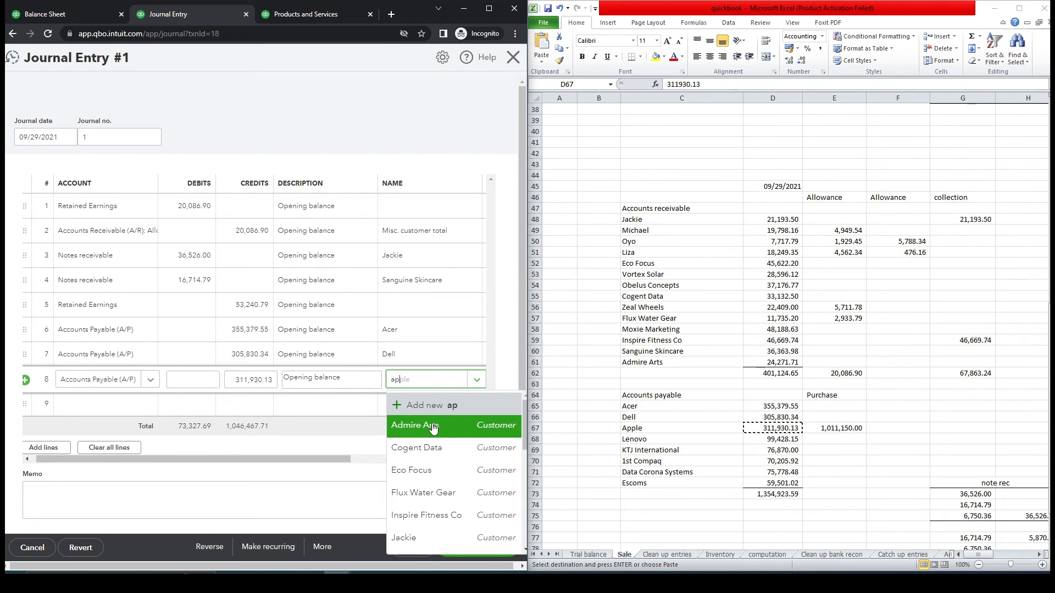
pyautogui.click(434, 427)
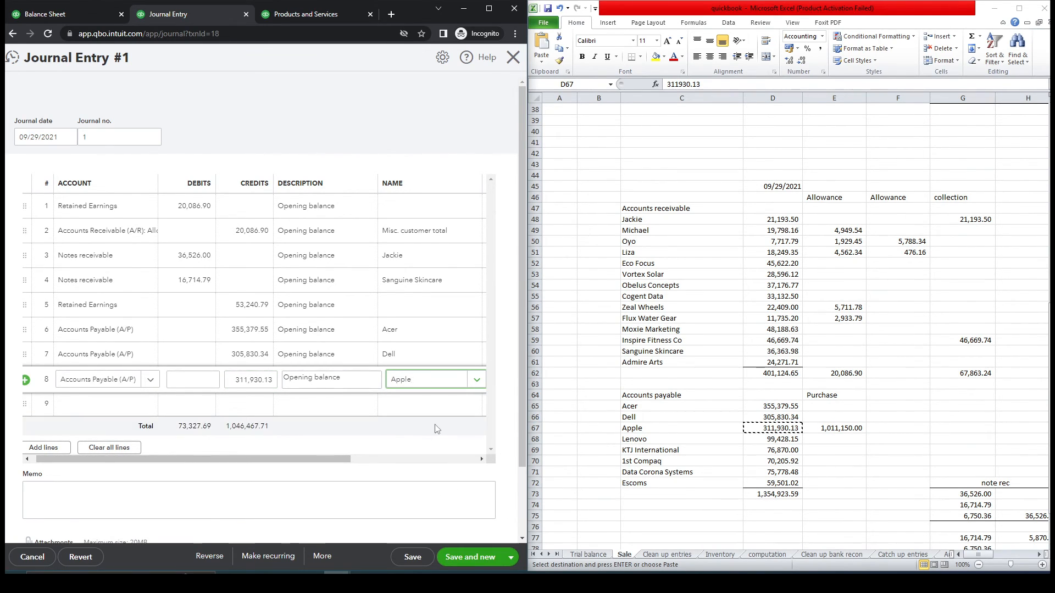
# - Add line 9 as an Accounts Payable credit of 99,428.15 for Lenovo
pyautogui.click(632, 440)
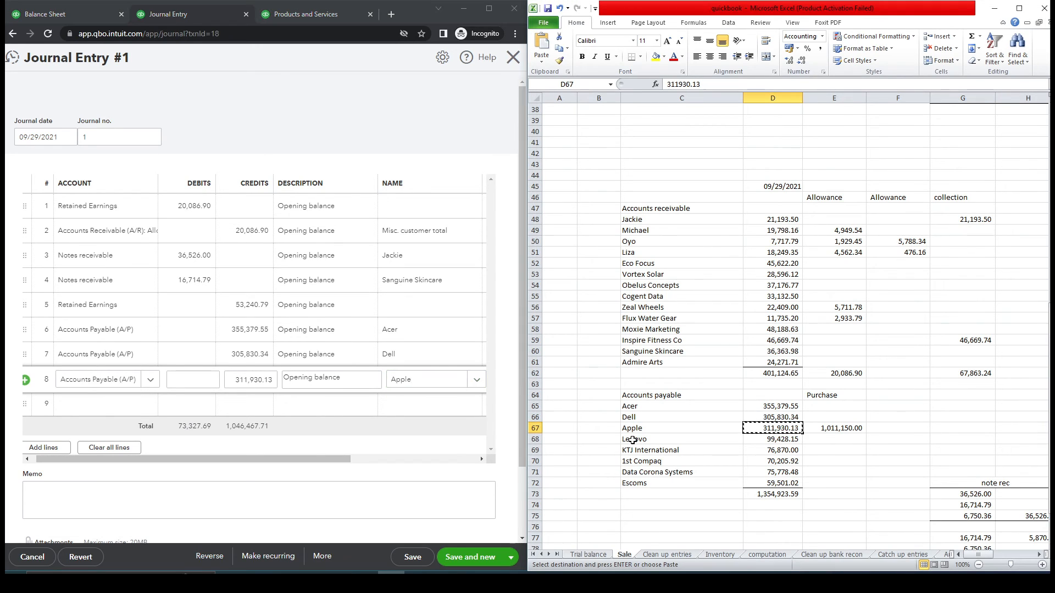
pyautogui.click(633, 440)
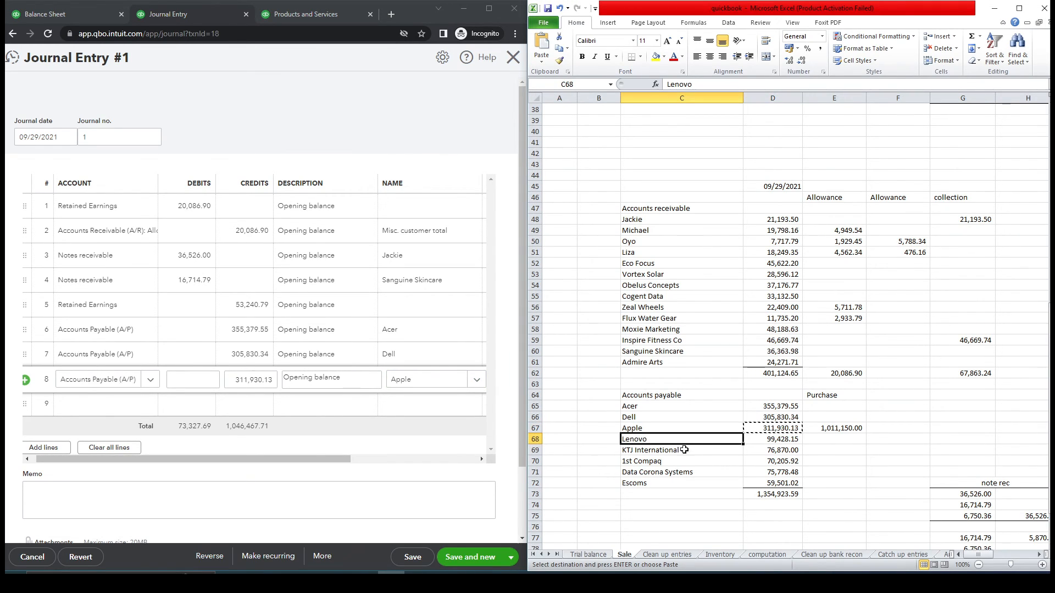
pyautogui.click(775, 438)
pyautogui.hotkey('ctrl', 'c')
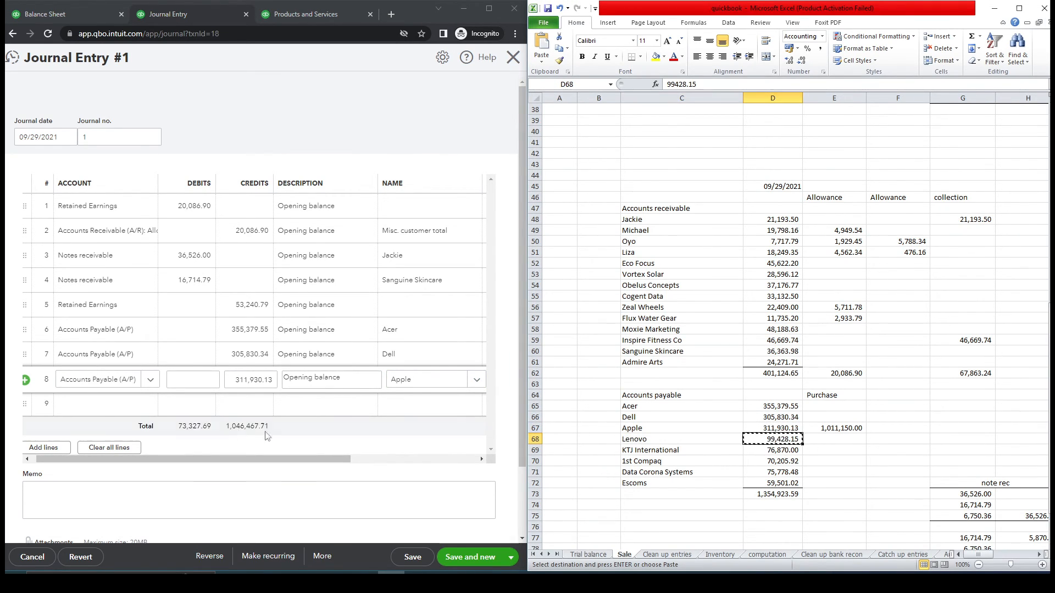
pyautogui.click(153, 405)
pyautogui.click(153, 407)
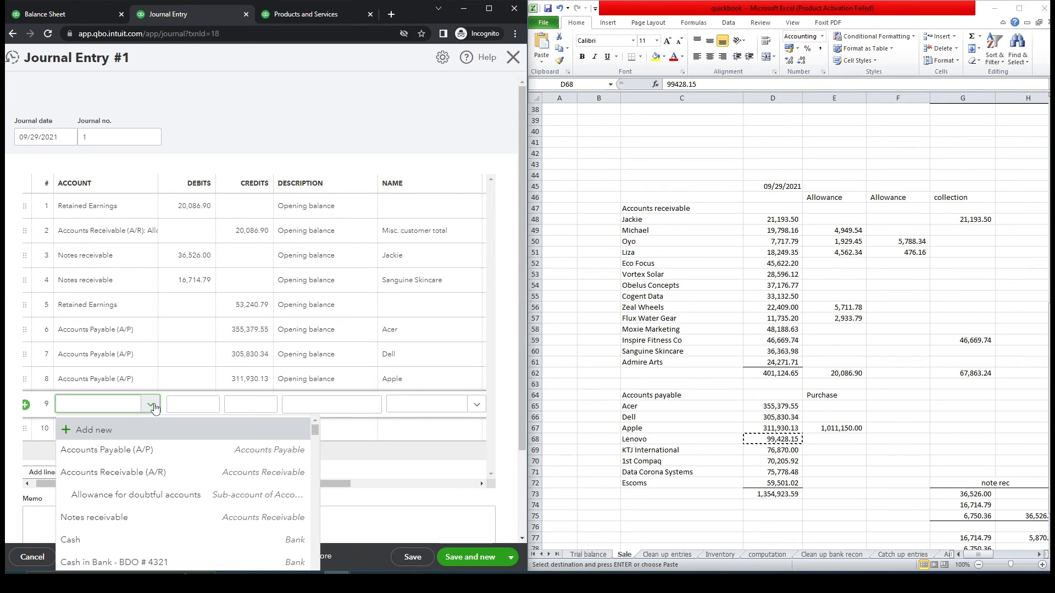
pyautogui.click(234, 443)
pyautogui.click(242, 405)
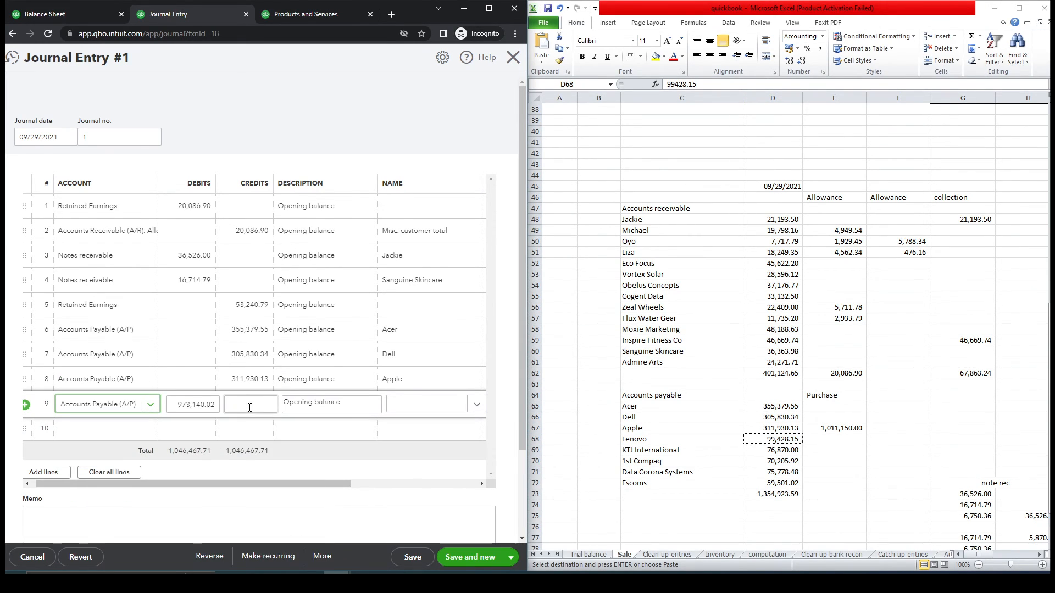
pyautogui.hotkey('ctrl', 'v')
pyautogui.click(409, 410)
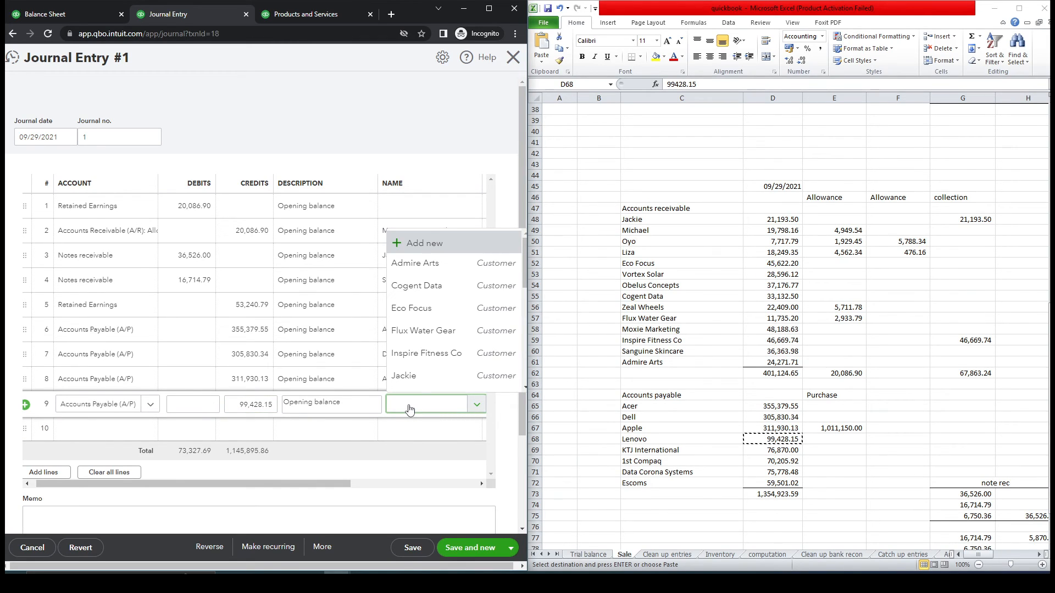
pyautogui.write('leno')
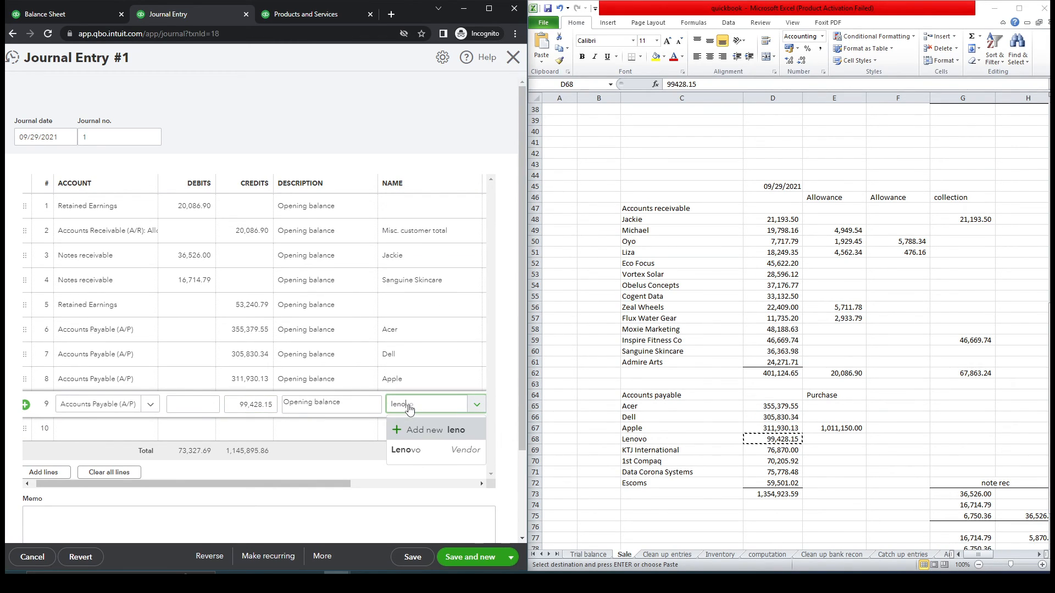
pyautogui.click(410, 450)
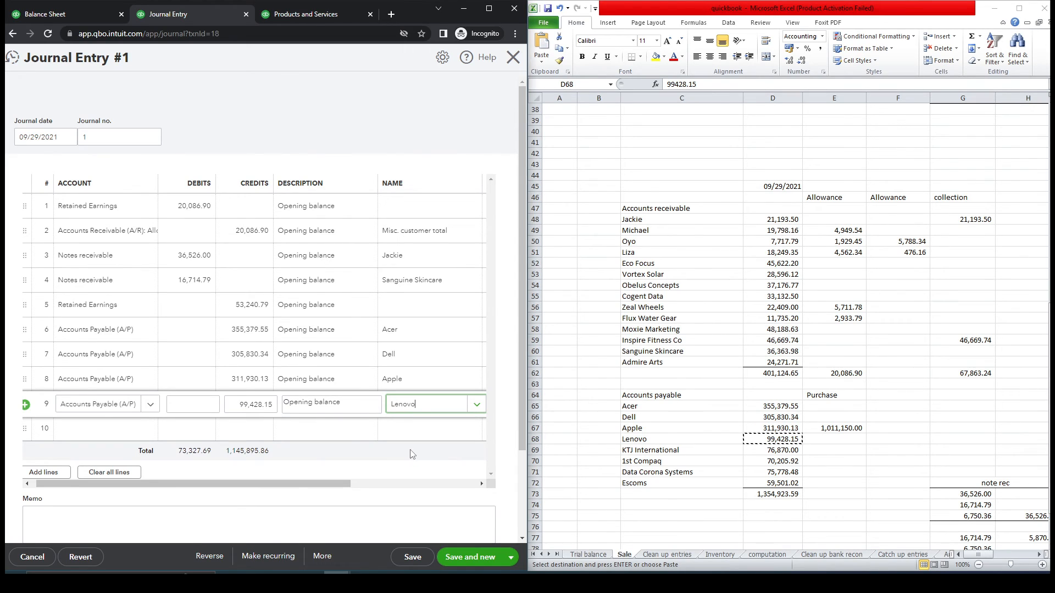
# - Copy the vendor name KTJ International from Excel for the next journal line
pyautogui.click(665, 451)
pyautogui.hotkey('ctrl', 'c')
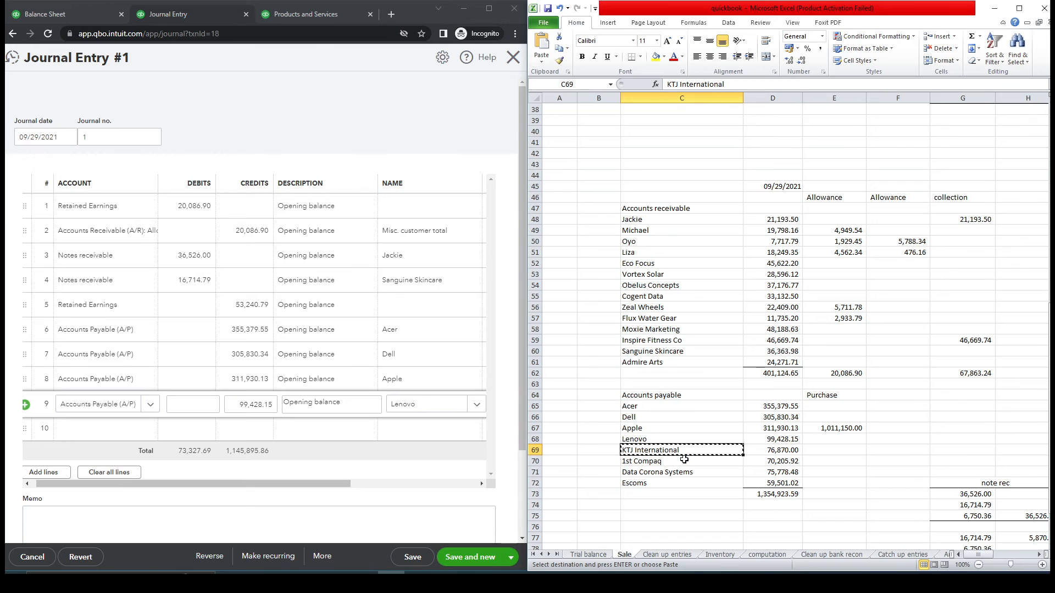
pyautogui.click(126, 435)
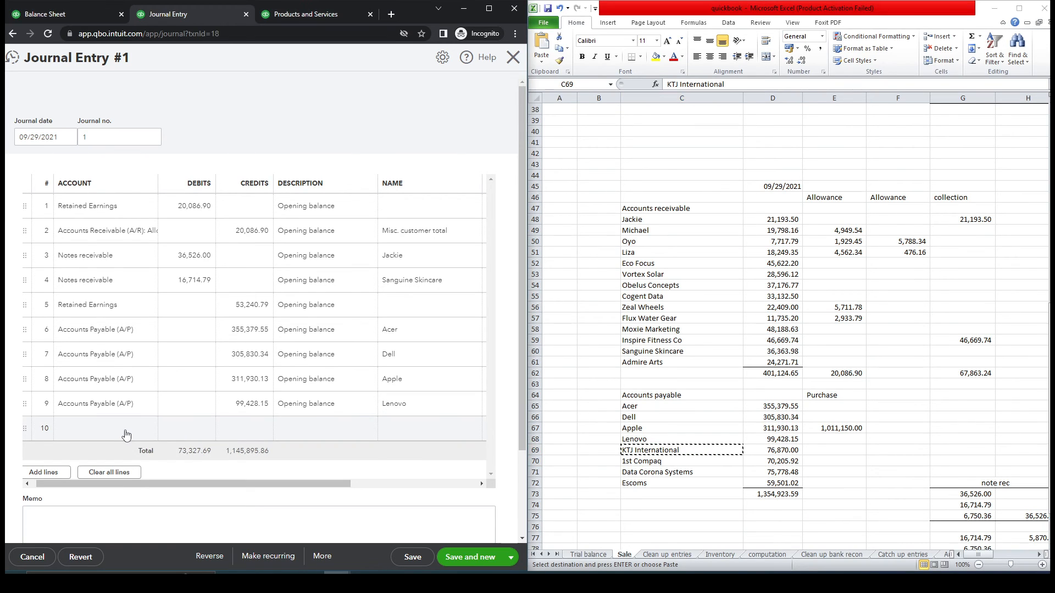
# - Set line 10 to Accounts Payable with KTJ International added as a new name
pyautogui.click(126, 434)
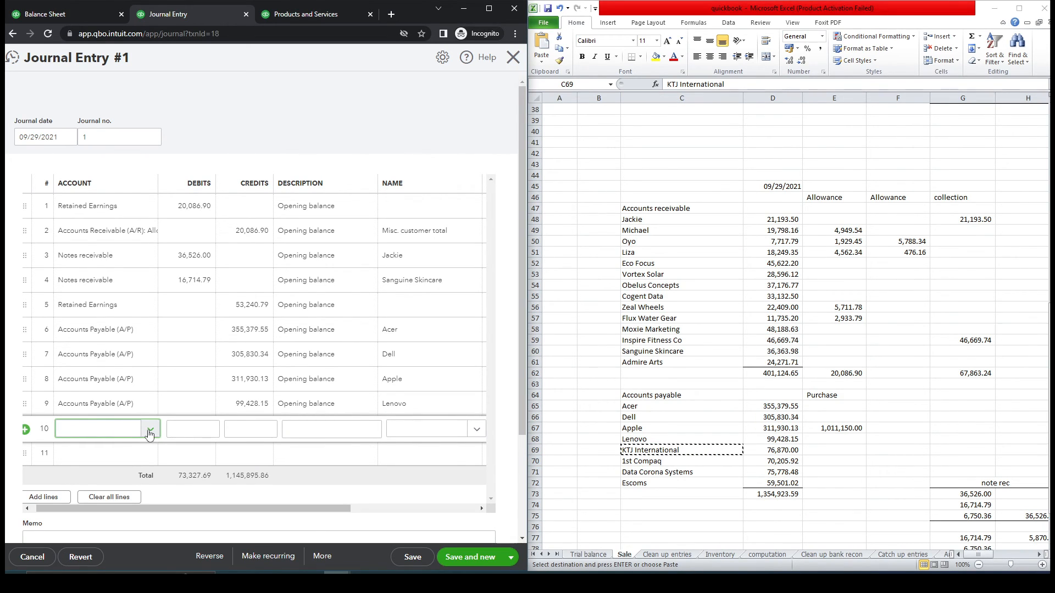
pyautogui.click(149, 431)
pyautogui.click(140, 296)
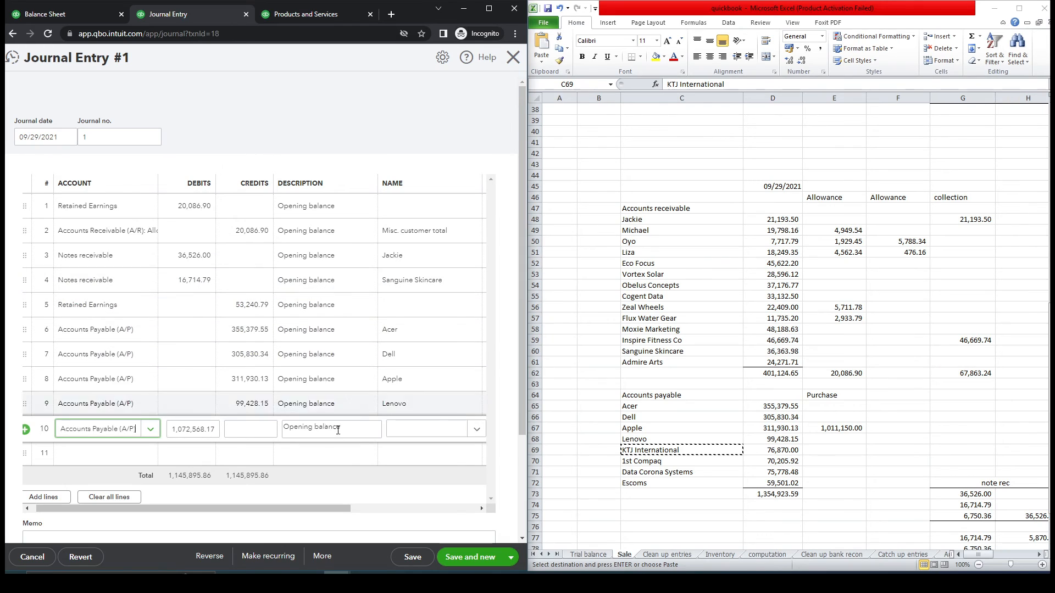
pyautogui.click(428, 435)
pyautogui.hotkey('ctrl', 'v')
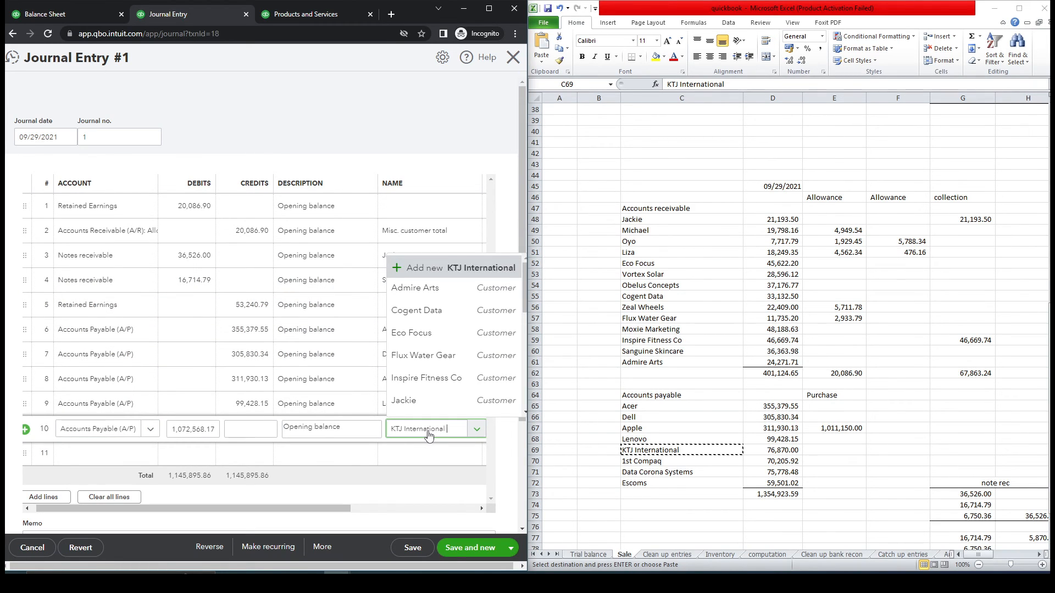
pyautogui.click(444, 454)
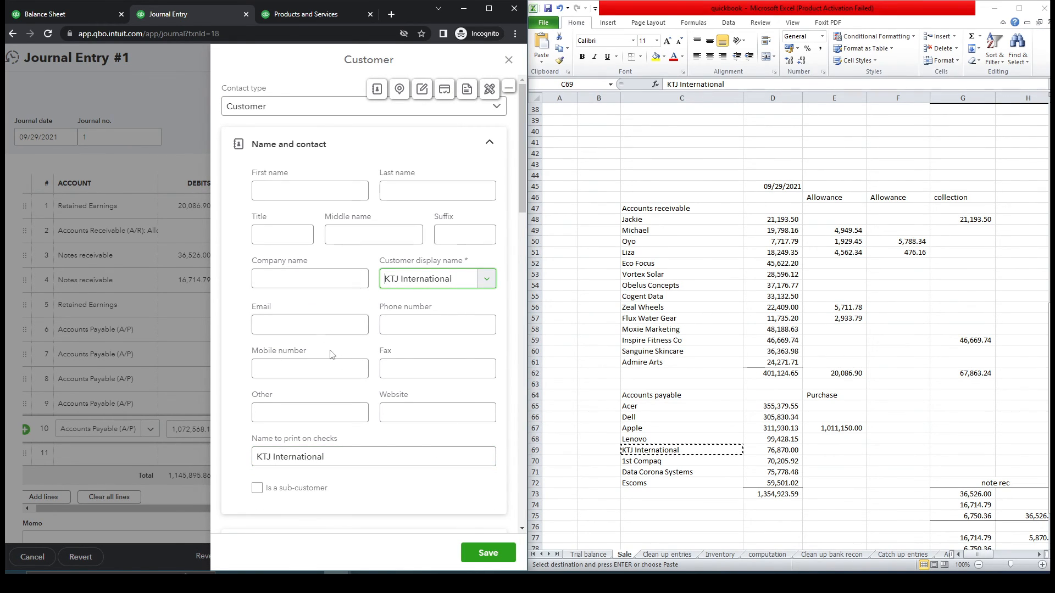
# - Make KTJ International a vendor with an opening-balance as-of date of 09/29/2021
pyautogui.click(386, 330)
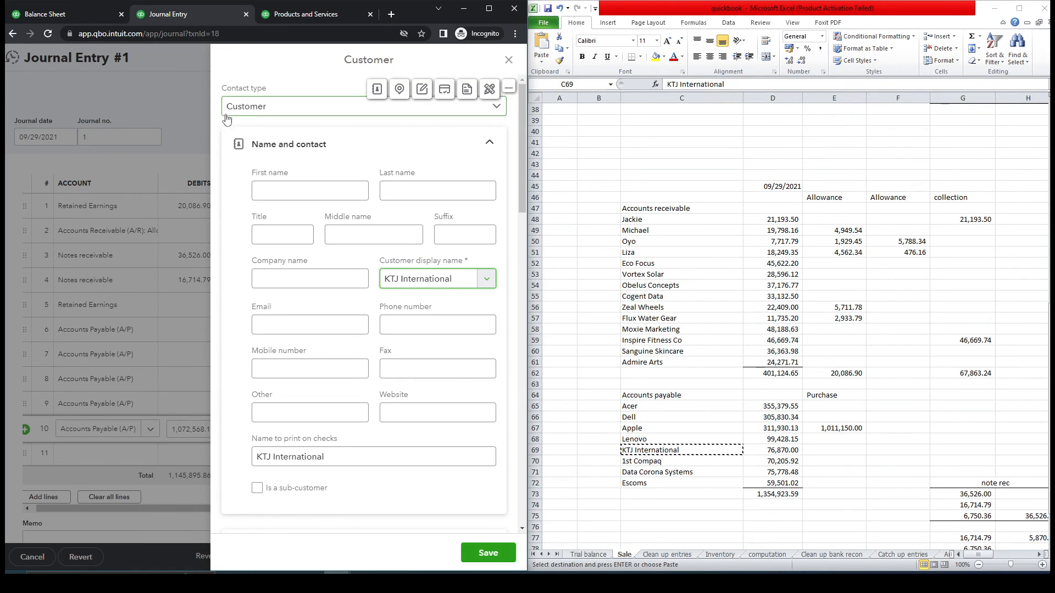
pyautogui.click(500, 112)
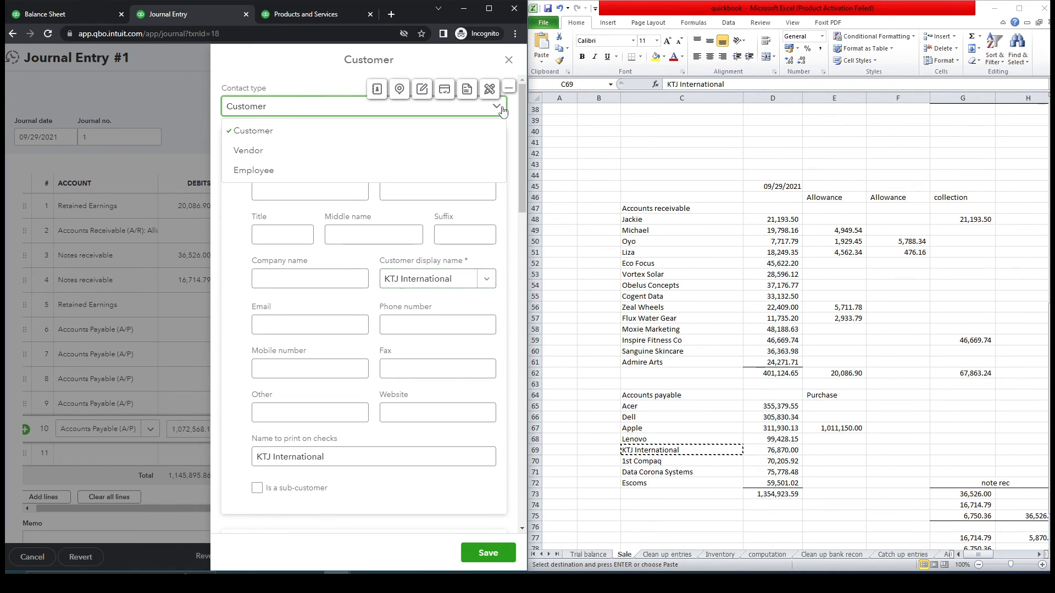
pyautogui.click(395, 156)
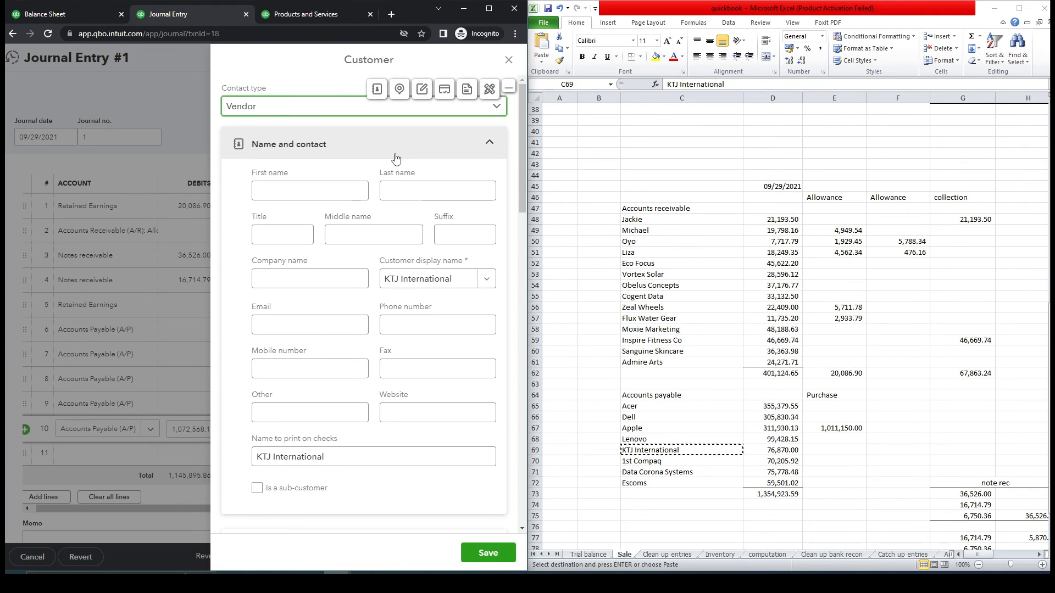
pyautogui.moveTo(519, 210); pyautogui.dragTo(512, 504)
pyautogui.click(777, 186)
pyautogui.hotkey('ctrl', 'c')
pyautogui.click(448, 372)
pyautogui.hotkey('ctrl', 'a')
pyautogui.hotkey('ctrl', 'v')
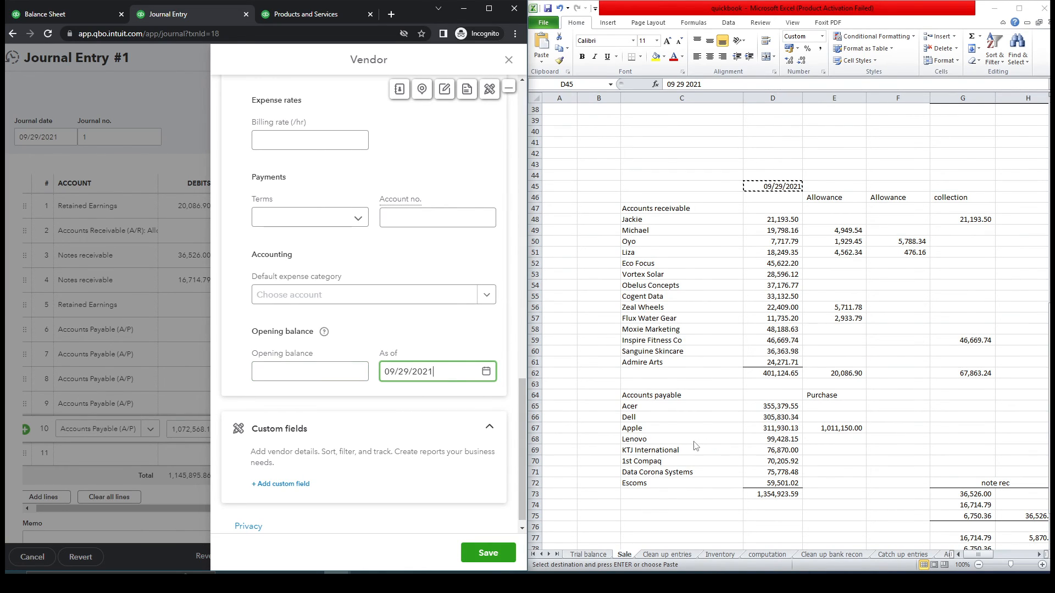
# - Save the KTJ International vendor and credit line 10 with its 76,870.00 payable
pyautogui.click(776, 453)
pyautogui.hotkey('ctrl', 'c')
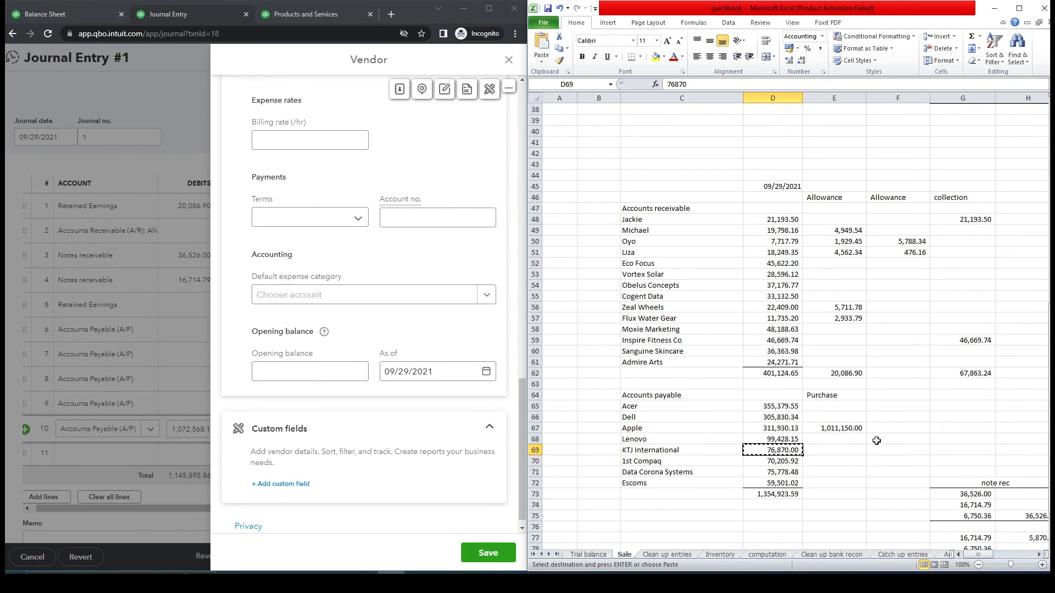
pyautogui.click(365, 339)
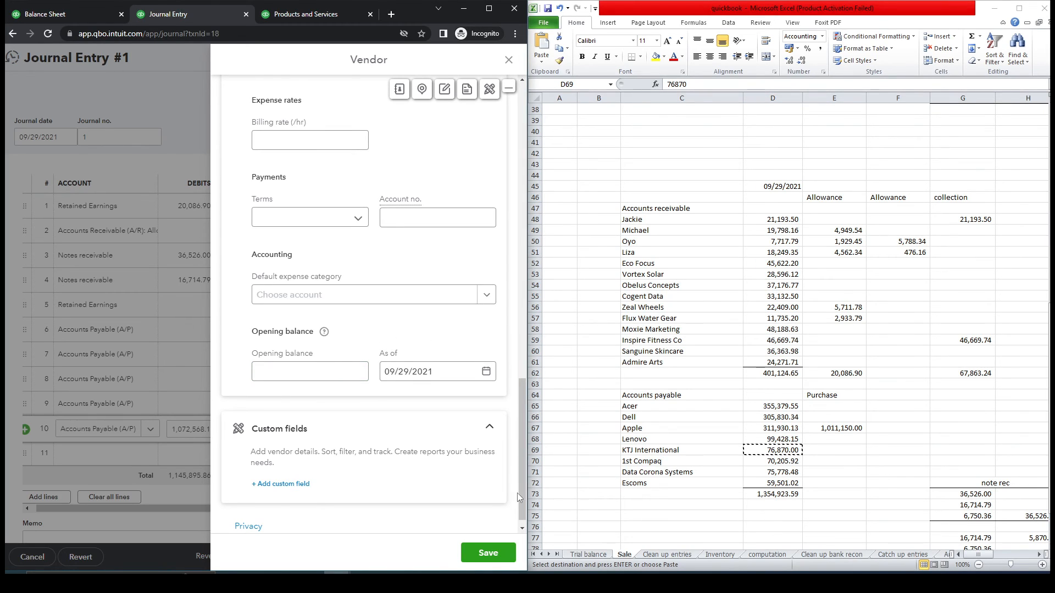
pyautogui.click(494, 555)
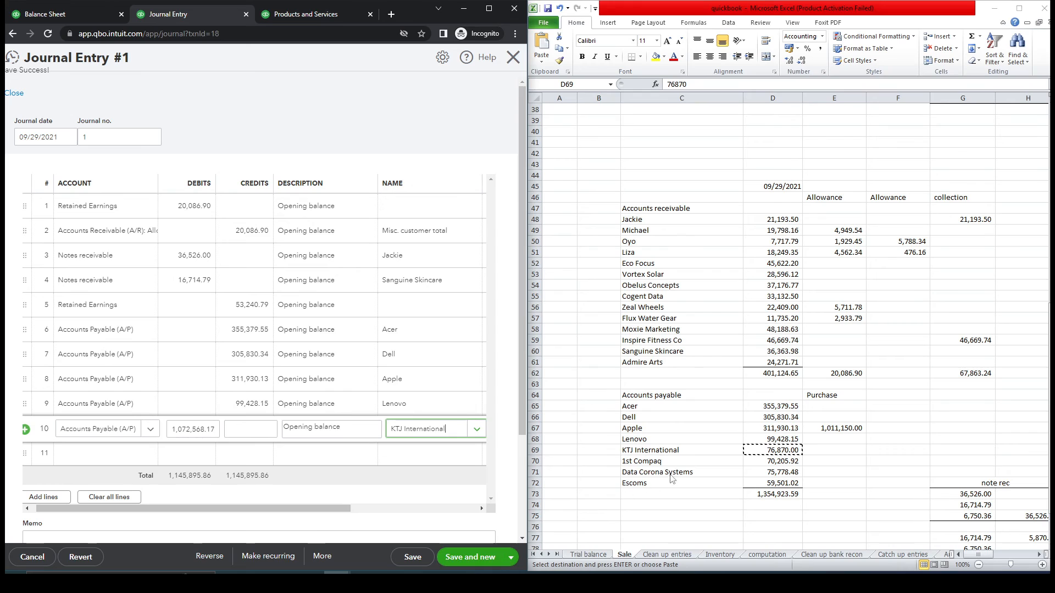
pyautogui.click(253, 432)
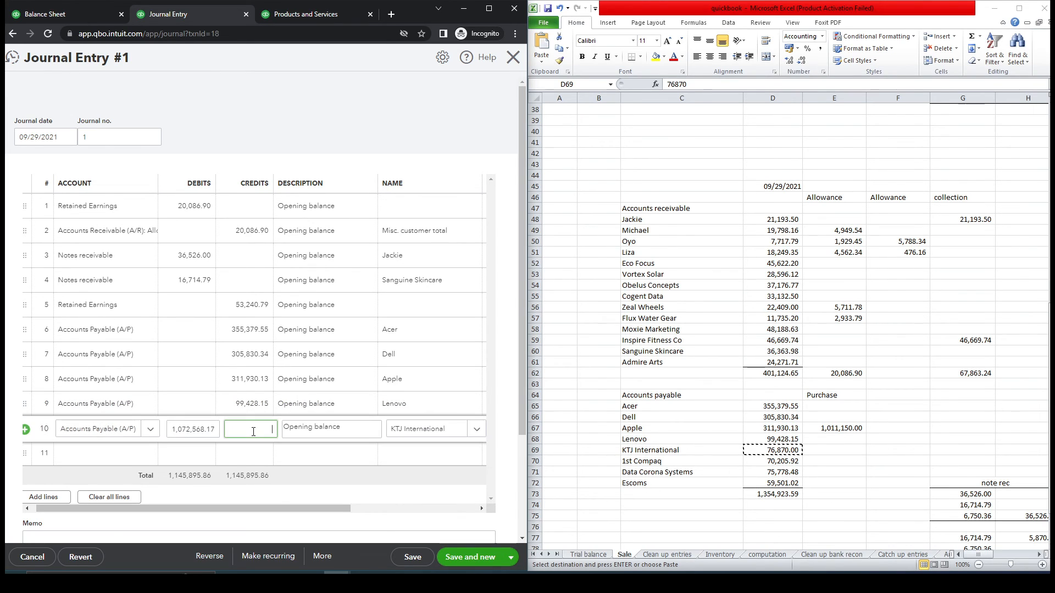
pyautogui.hotkey('ctrl', 'v')
# - Set journal line 11 to Accounts Payable (A/P) with 1st Compaq as the name
pyautogui.click(132, 460)
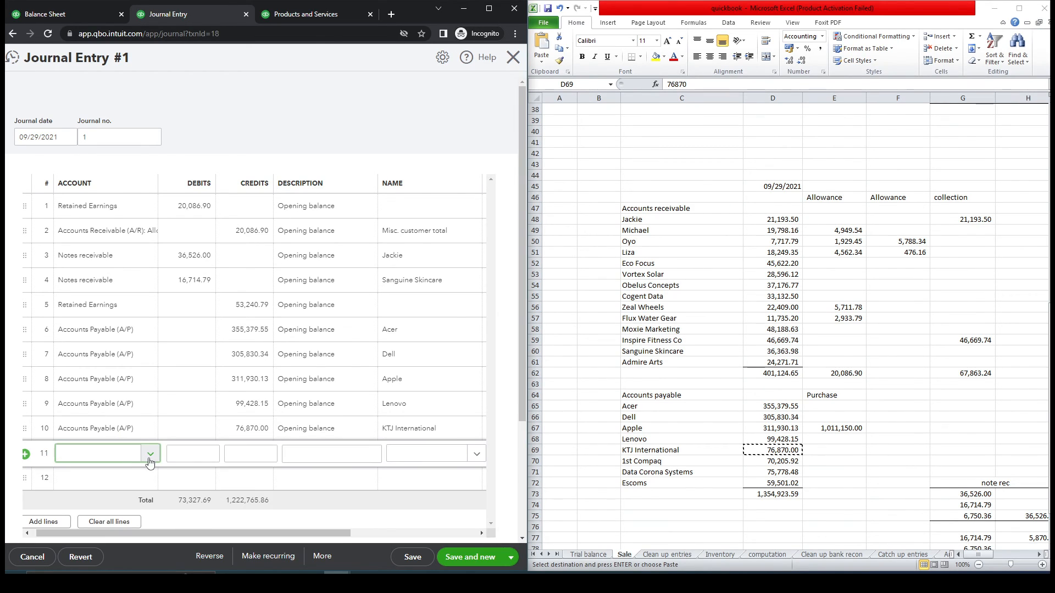
pyautogui.click(150, 459)
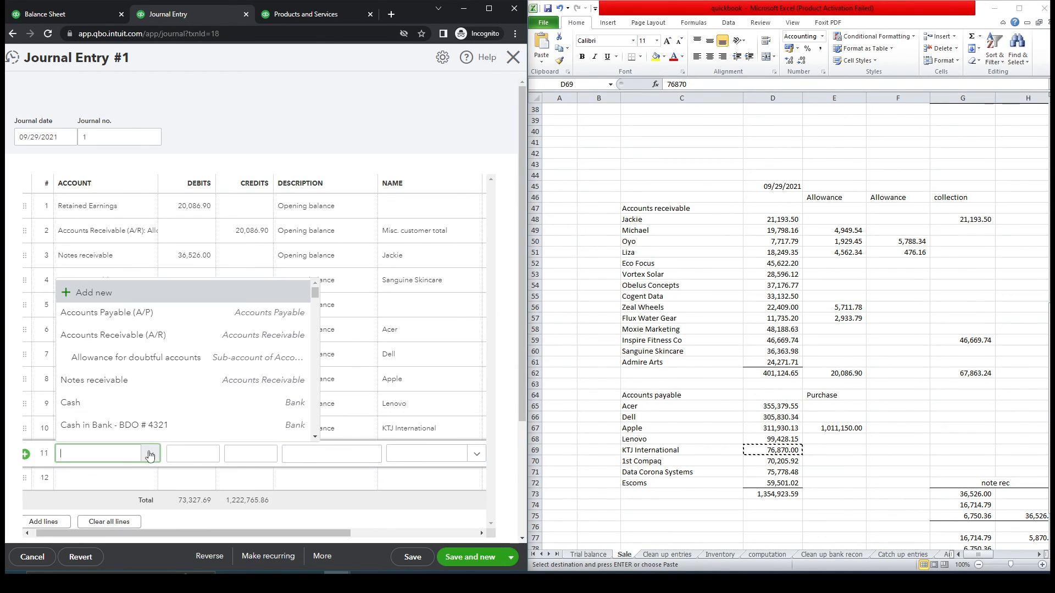
pyautogui.click(155, 324)
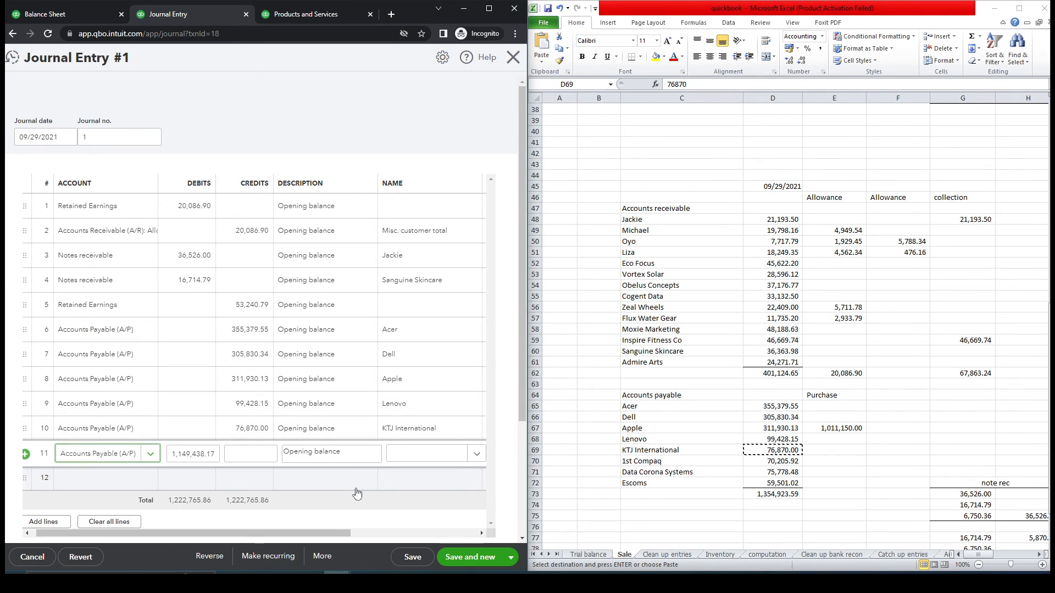
pyautogui.click(688, 473)
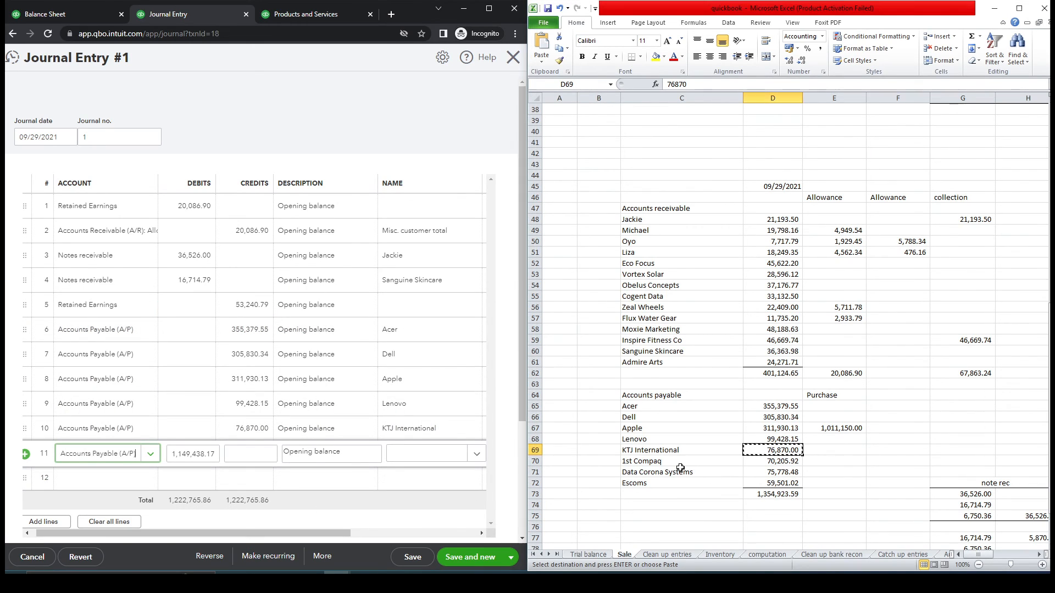
pyautogui.click(652, 464)
pyautogui.hotkey('ctrl', 'c')
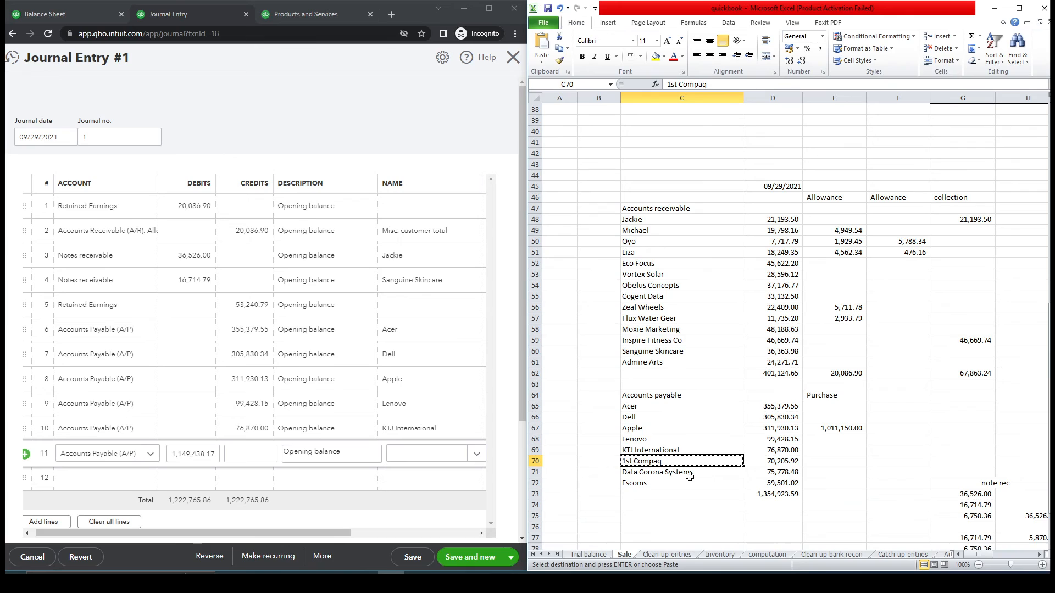
pyautogui.click(442, 455)
pyautogui.hotkey('ctrl', 'v')
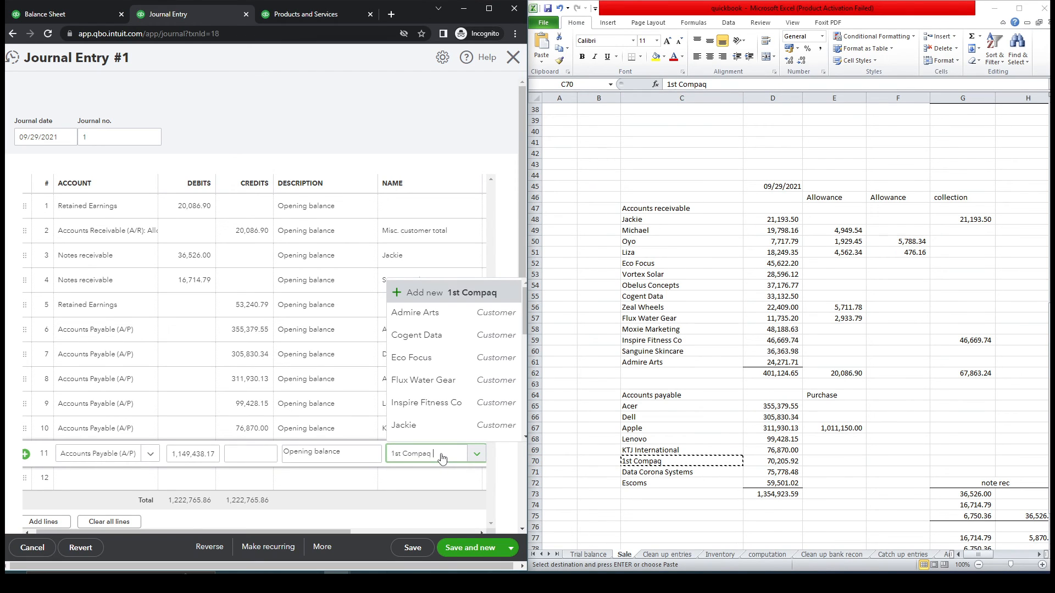
# - Create 1st Compaq as a new vendor with an as-of date of 09/29/2021
pyautogui.click(434, 475)
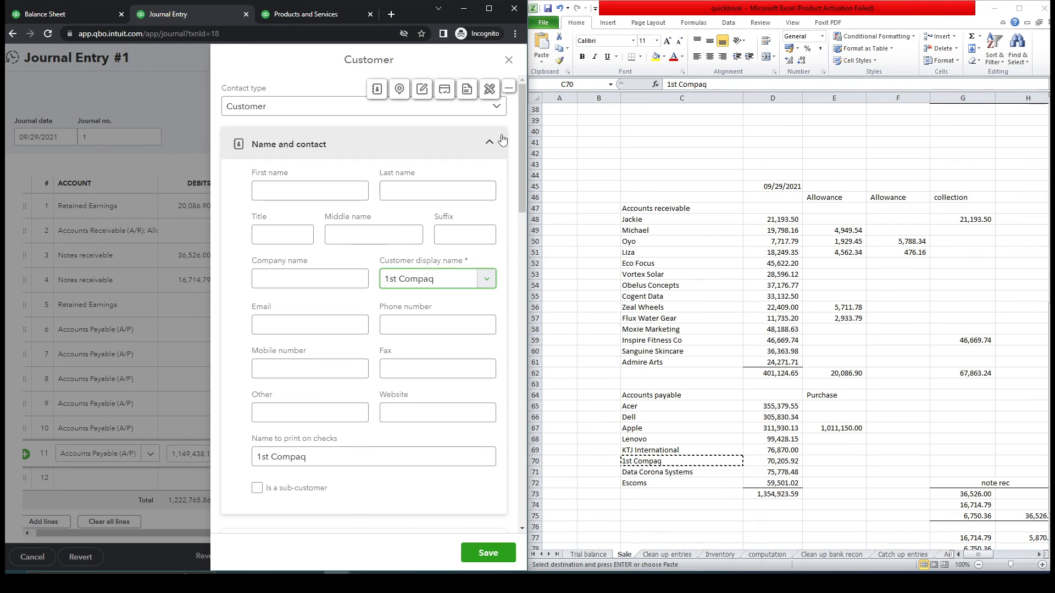
pyautogui.click(497, 107)
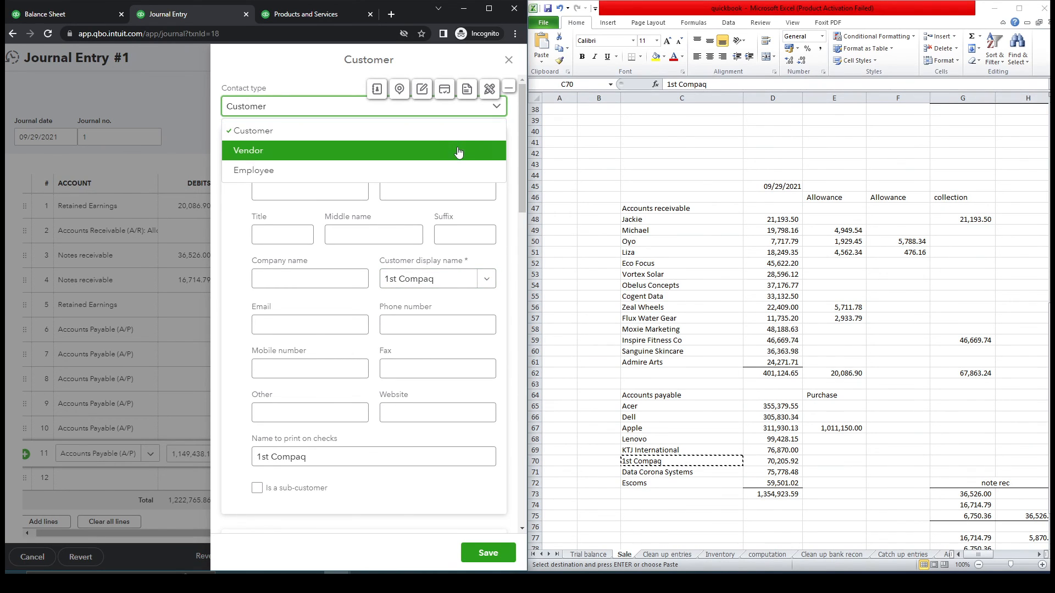
pyautogui.click(495, 150)
pyautogui.moveTo(520, 163); pyautogui.dragTo(496, 457)
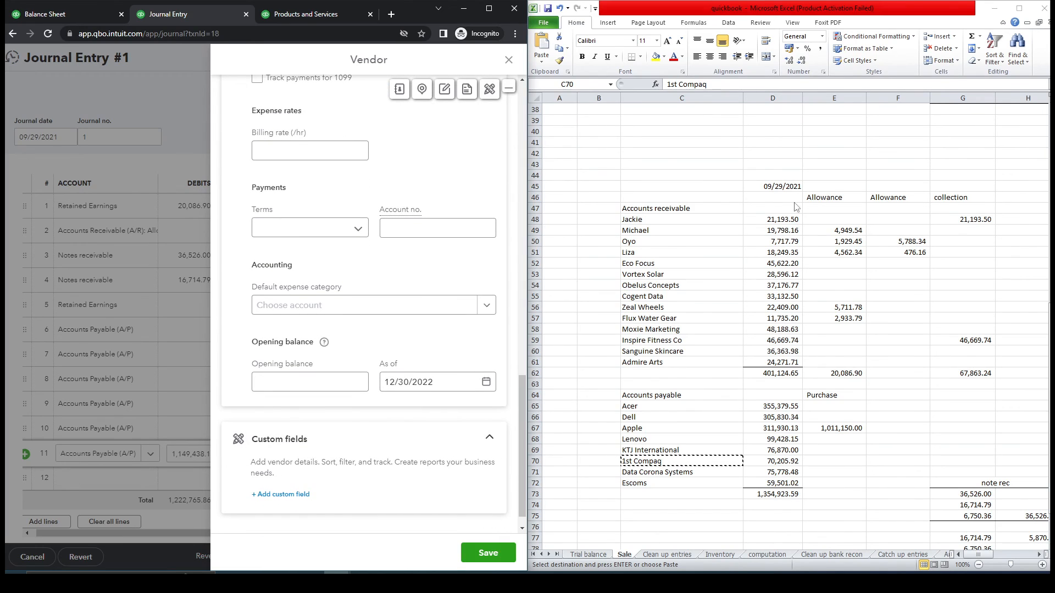
pyautogui.click(782, 185)
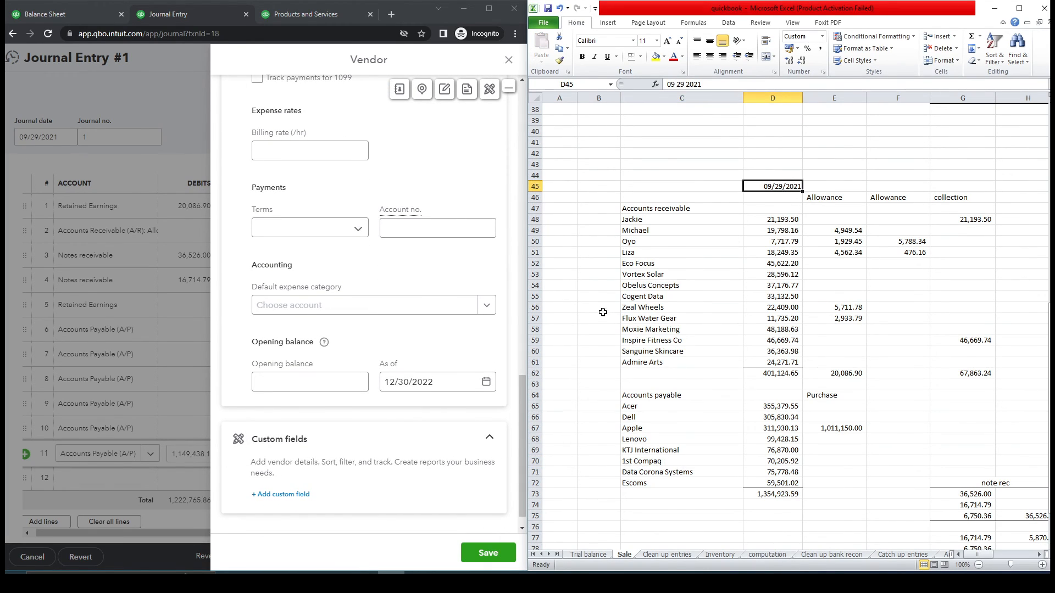
pyautogui.hotkey('ctrl', 'c')
pyautogui.click(428, 382)
pyautogui.hotkey('ctrl', 'a')
pyautogui.hotkey('ctrl', 'v')
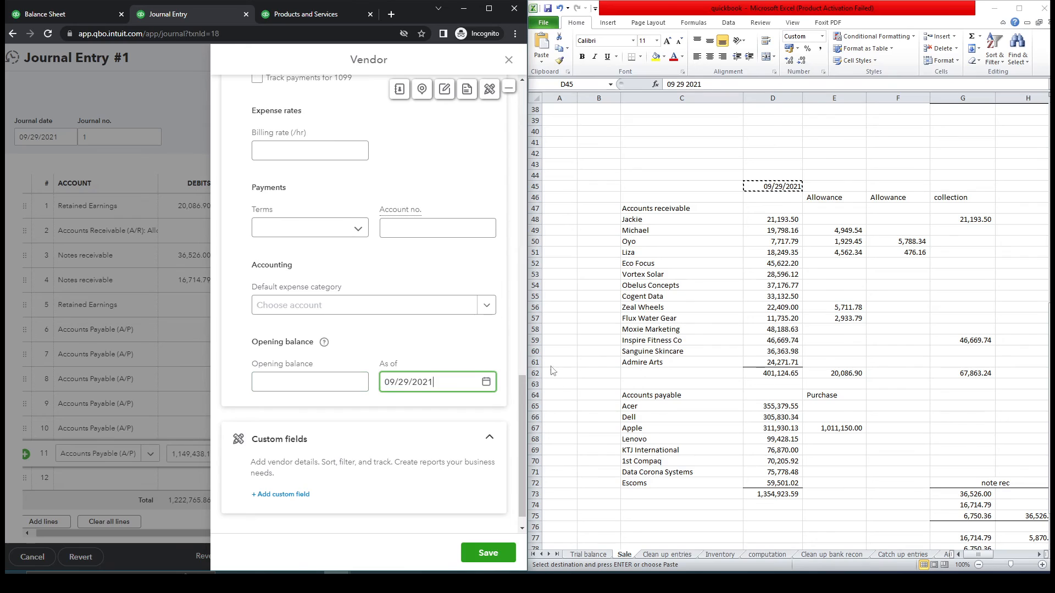
pyautogui.click(491, 553)
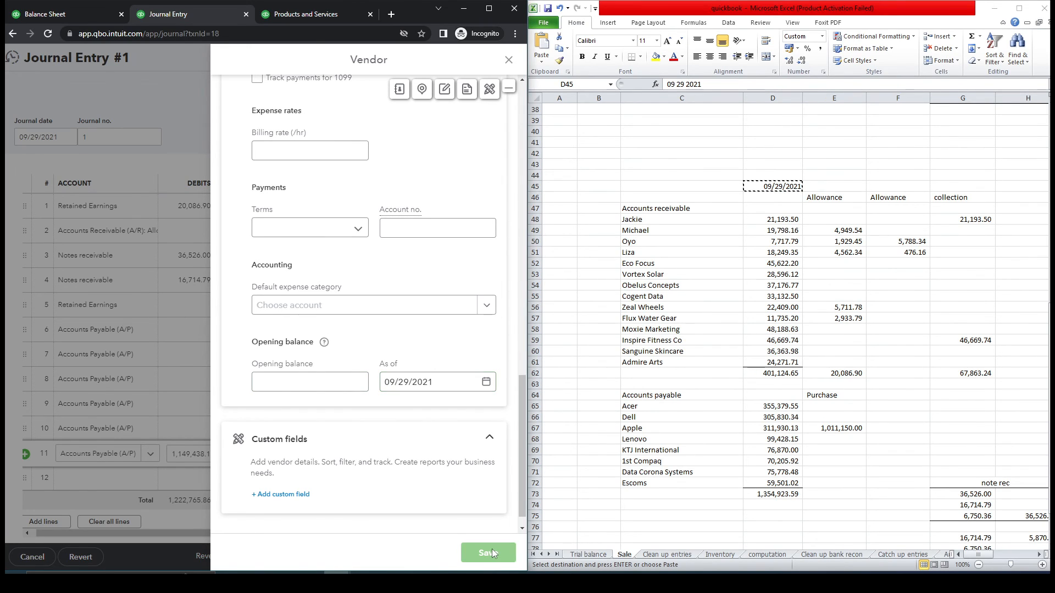
# - Credit line 11 with 70,205.92 and copy the next vendor name, Data Corona Systems
pyautogui.click(762, 471)
pyautogui.click(763, 470)
pyautogui.press('Up')
pyautogui.hotkey('ctrl', 'c')
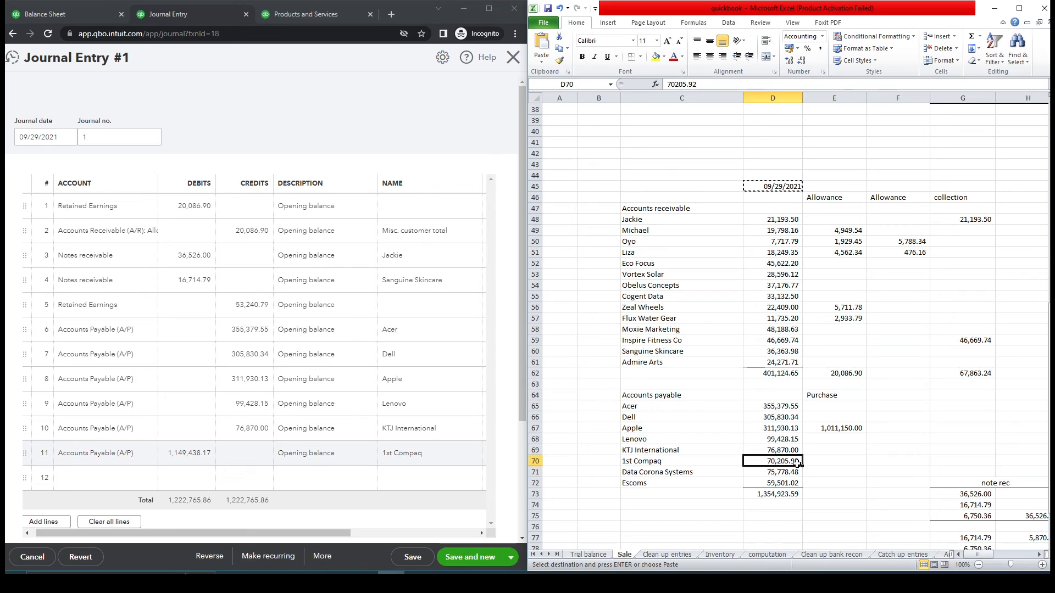
pyautogui.click(263, 454)
pyautogui.hotkey('ctrl', 'v')
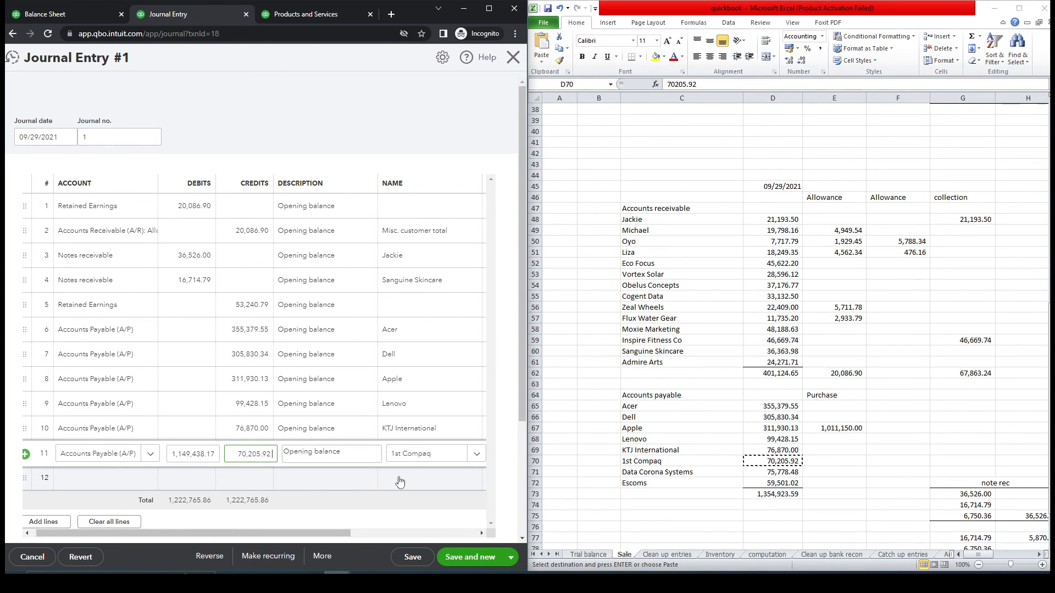
pyautogui.click(653, 485)
pyautogui.click(657, 474)
pyautogui.hotkey('ctrl', 'c')
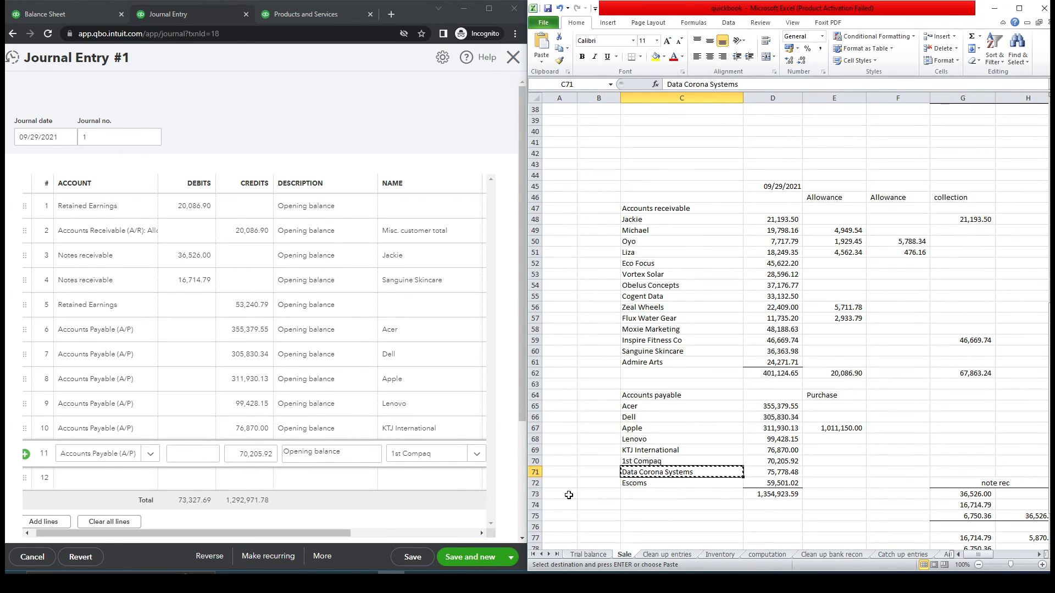
# - Set journal line 12 to Accounts Payable (A/P) with Data Corona Systems as the name
pyautogui.click(145, 483)
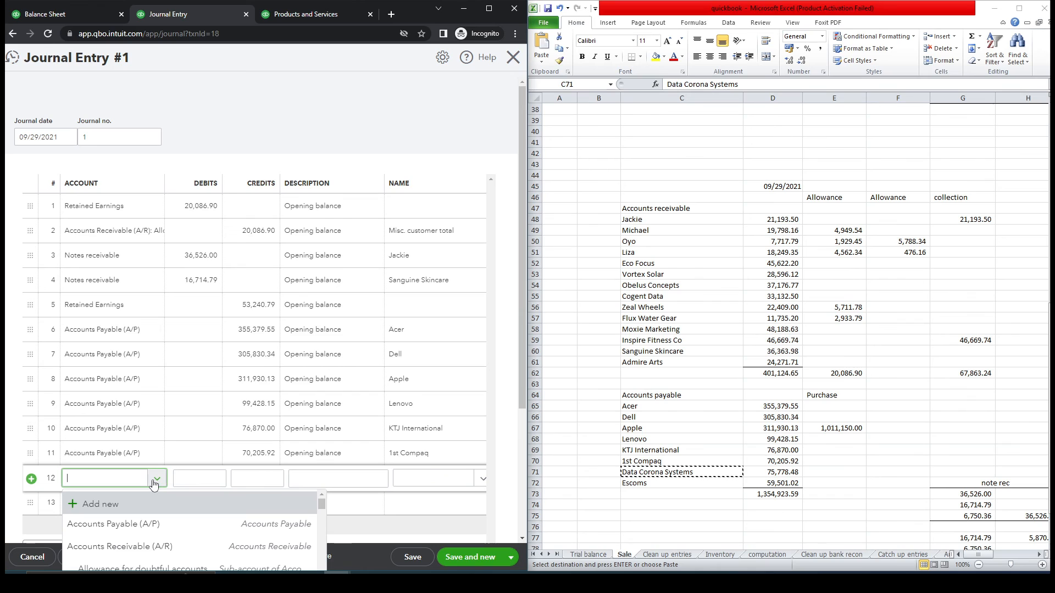
pyautogui.click(113, 524)
pyautogui.click(426, 479)
pyautogui.hotkey('ctrl', 'v')
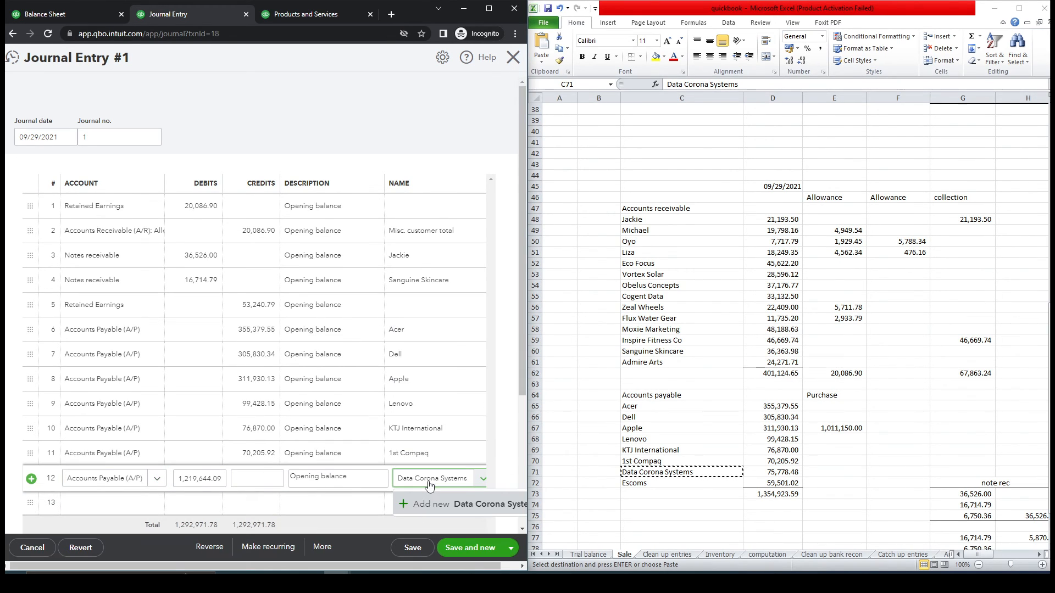
# - Create Data Corona Systems as a new vendor with an as-of date of 09/29/2021
pyautogui.click(434, 504)
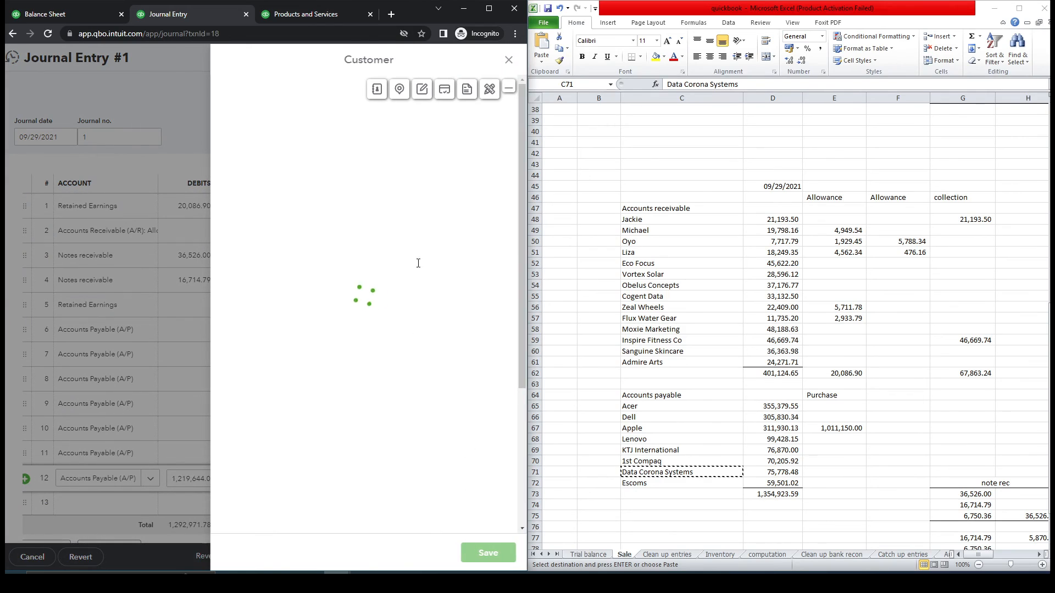
pyautogui.click(496, 108)
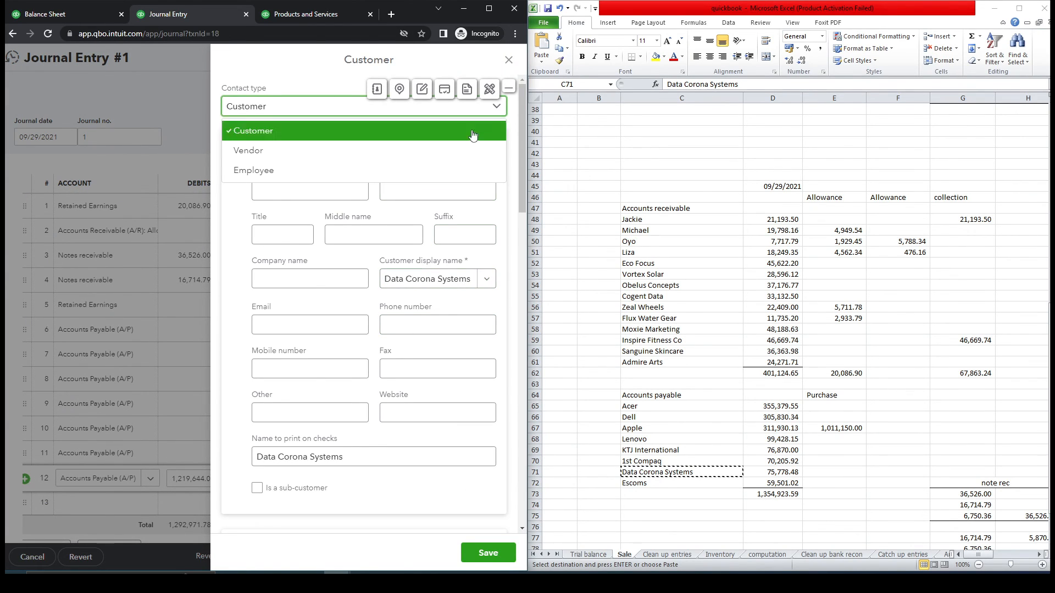
pyautogui.click(469, 151)
pyautogui.click(780, 188)
pyautogui.hotkey('ctrl', 'c')
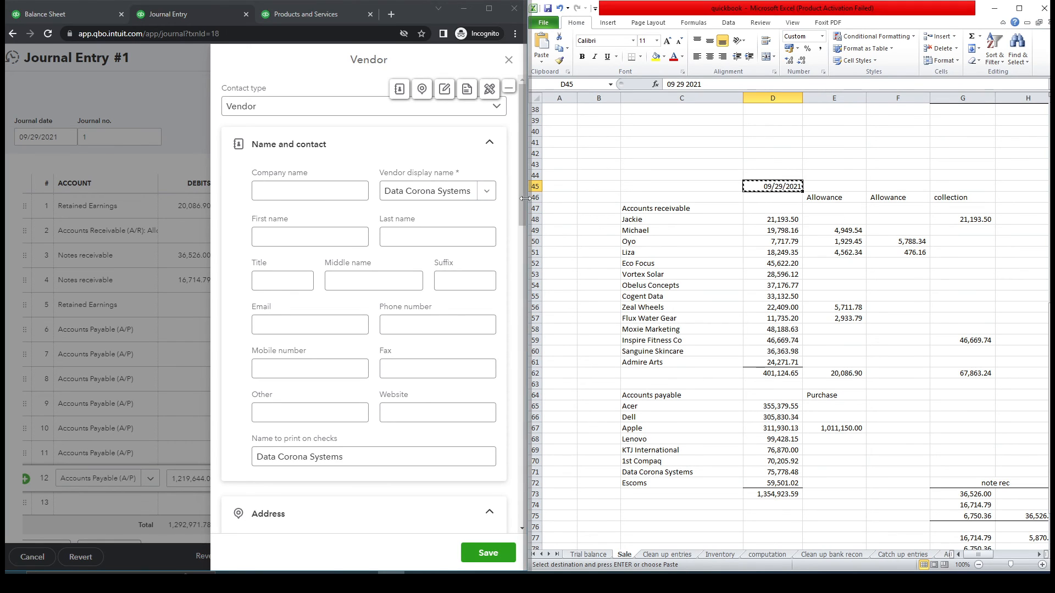
pyautogui.click(467, 91)
pyautogui.click(434, 482)
pyautogui.moveTo(434, 482); pyautogui.dragTo(383, 482)
pyautogui.hotkey('ctrl', 'v')
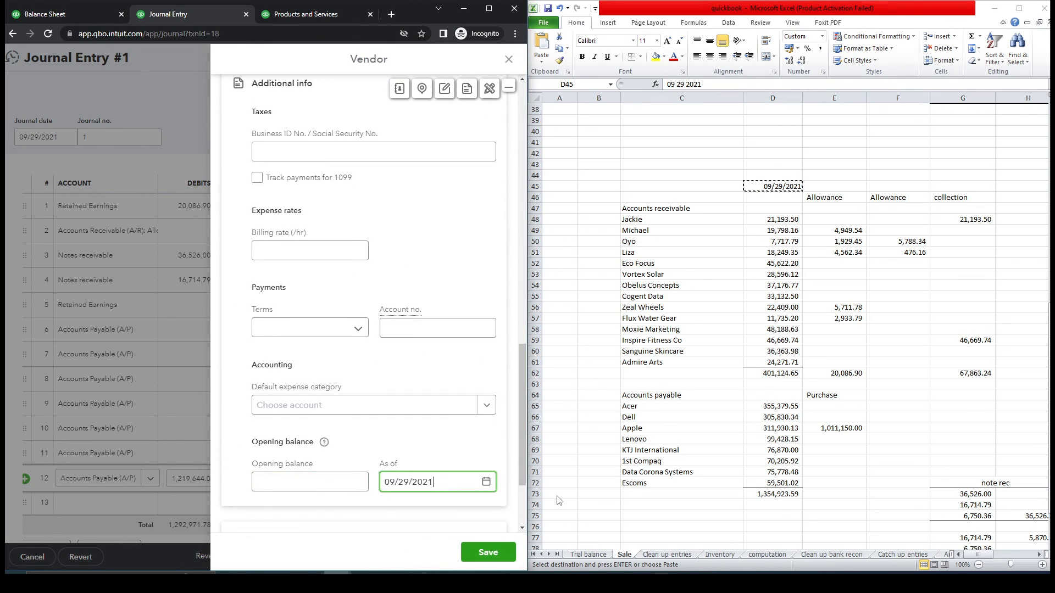
pyautogui.click(492, 556)
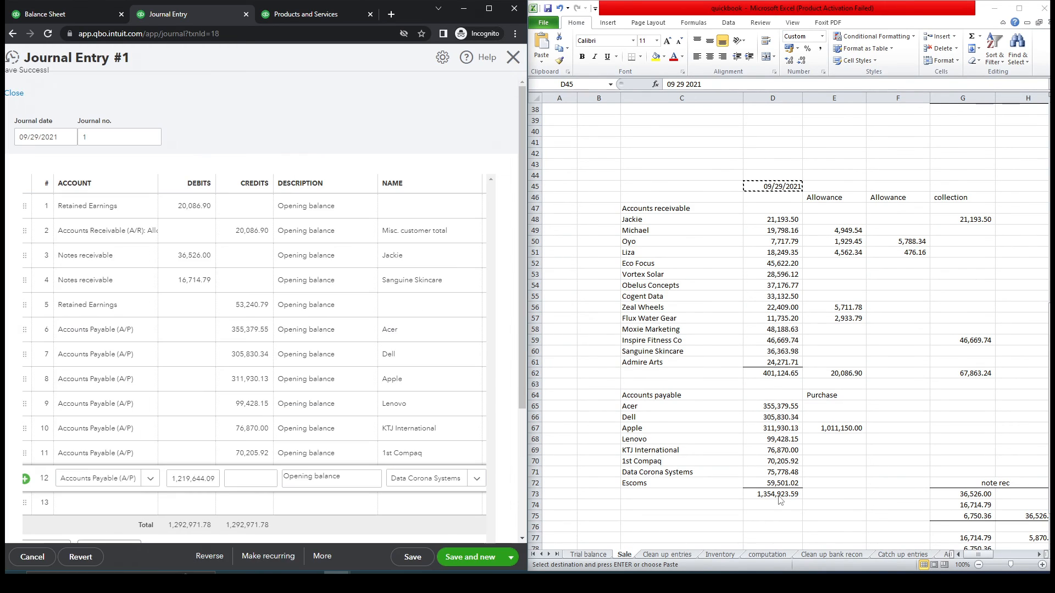
# - Enter 75,778.48 as line 12's credit amount
pyautogui.click(782, 473)
pyautogui.hotkey('ctrl', 'c')
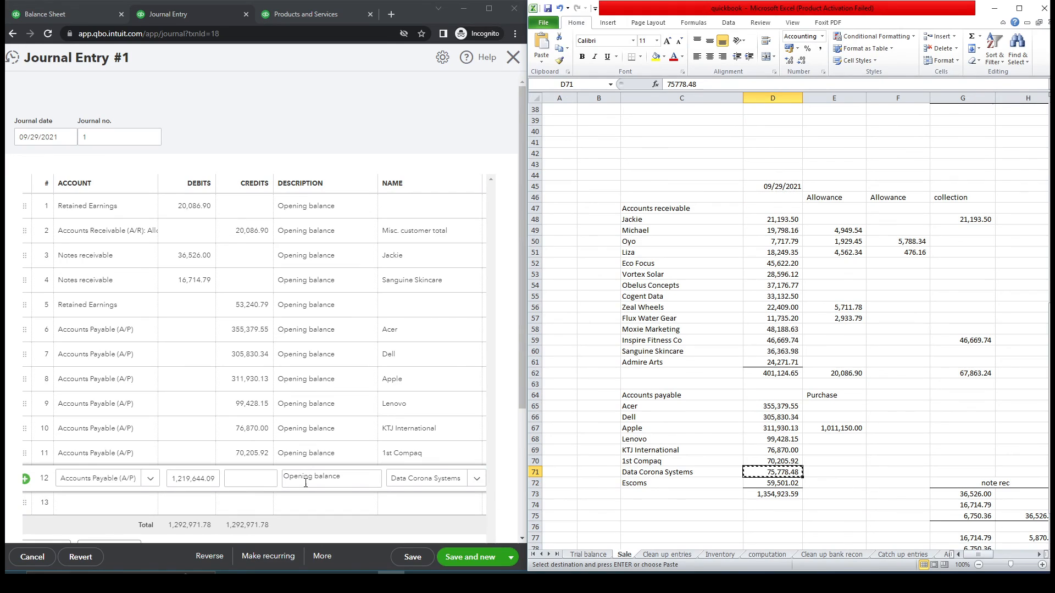
pyautogui.click(250, 478)
pyautogui.hotkey('ctrl', 'v')
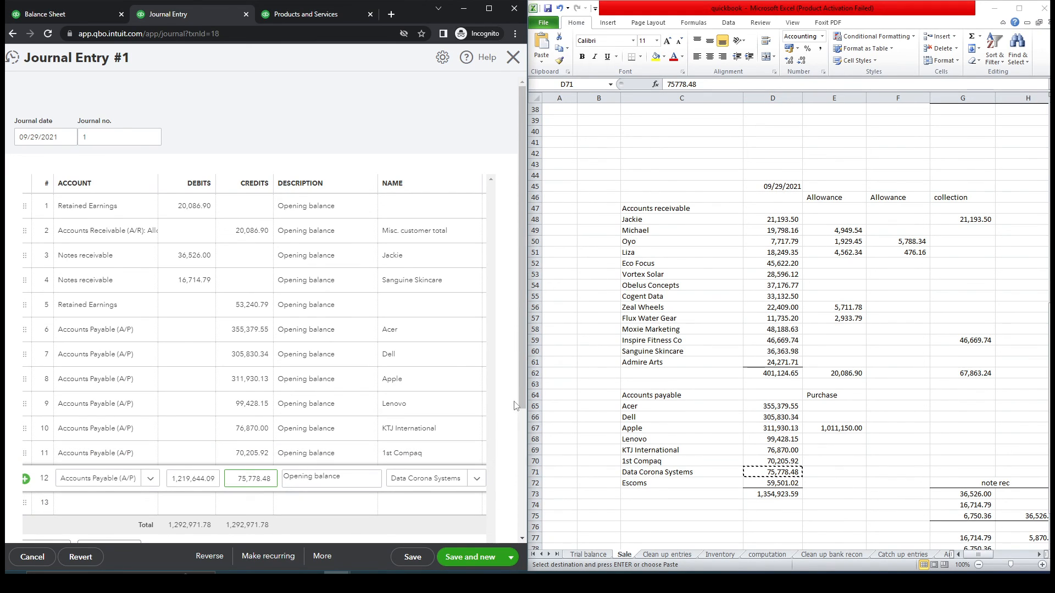
pyautogui.moveTo(521, 395); pyautogui.dragTo(521, 489)
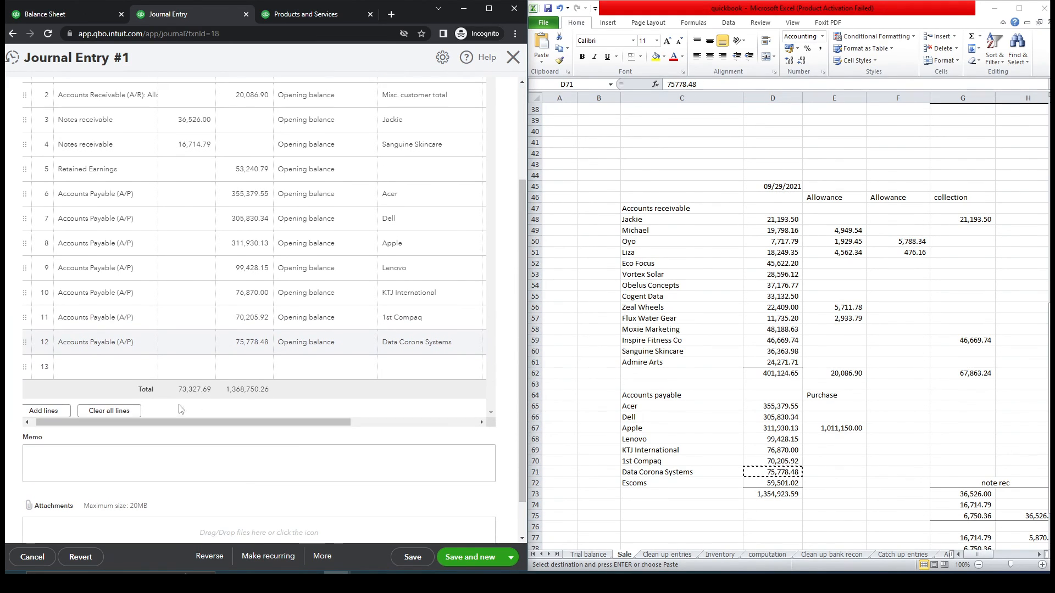
# - Set journal line 13 to Accounts Payable (A/P) with Escoms as the name
pyautogui.click(132, 367)
pyautogui.click(148, 372)
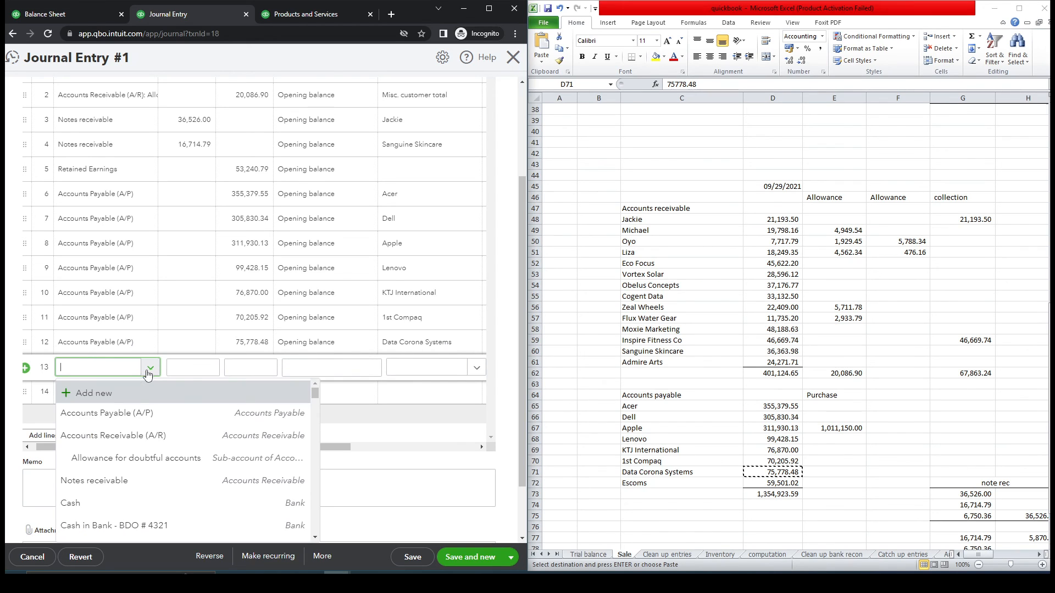
pyautogui.click(126, 419)
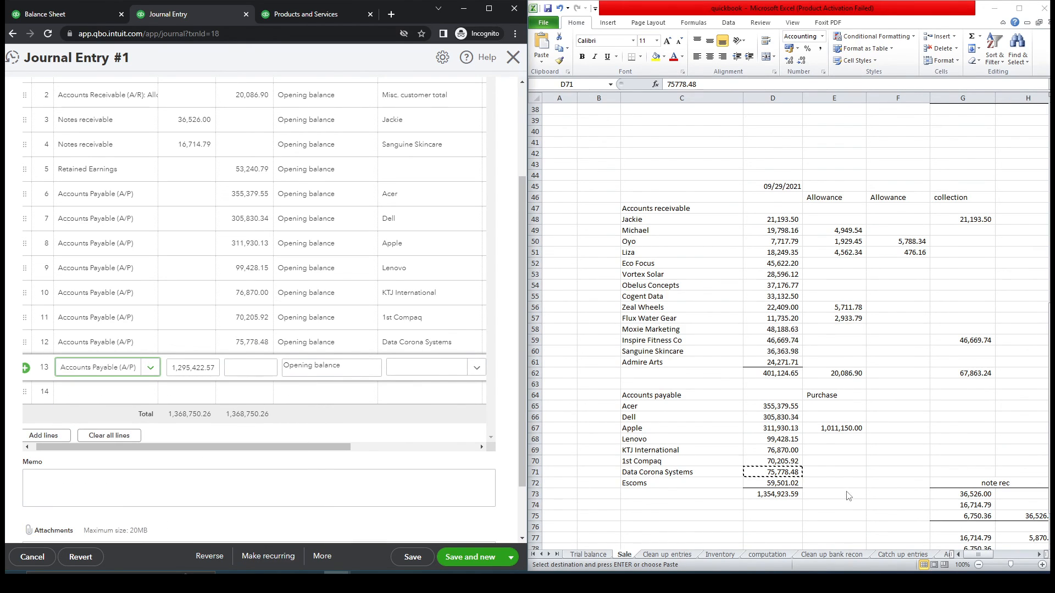
pyautogui.click(736, 484)
pyautogui.hotkey('ctrl', 'c')
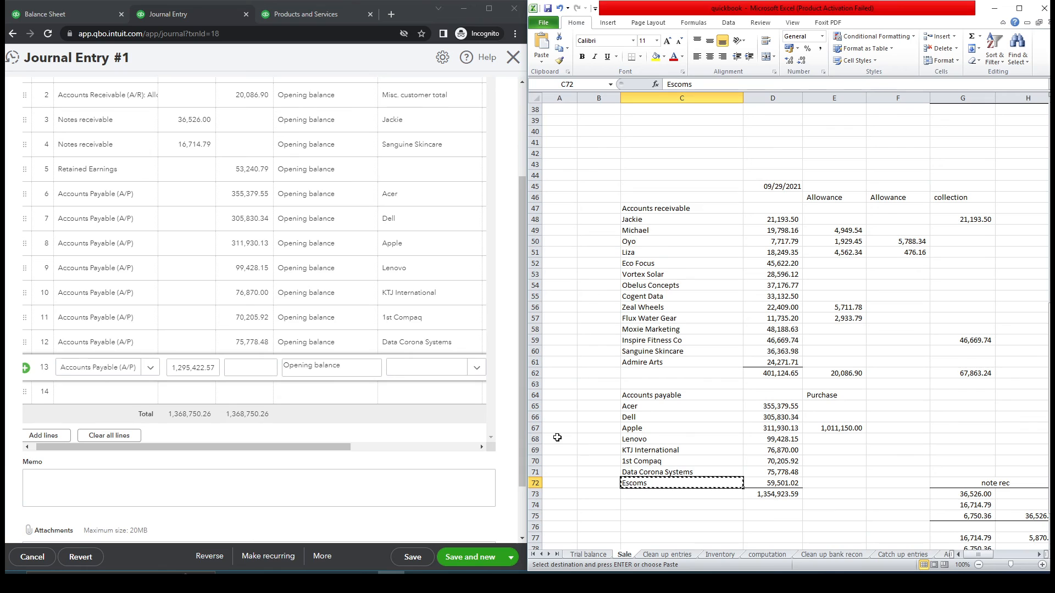
pyautogui.click(433, 376)
pyautogui.hotkey('ctrl', 'v')
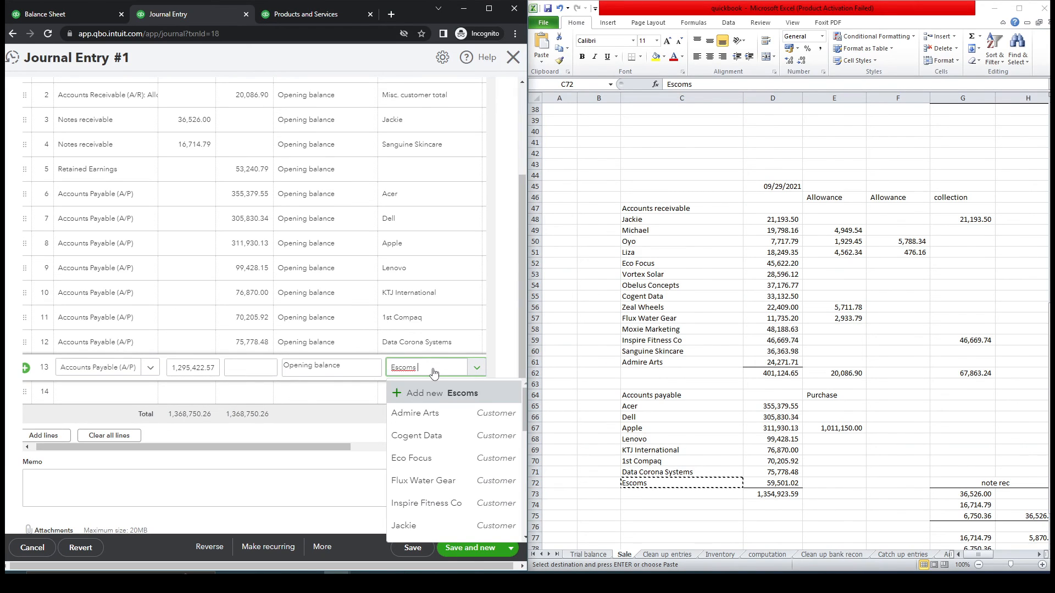
# - Create Escoms as a new vendor with an opening balance date of 09/29/2021
pyautogui.click(438, 398)
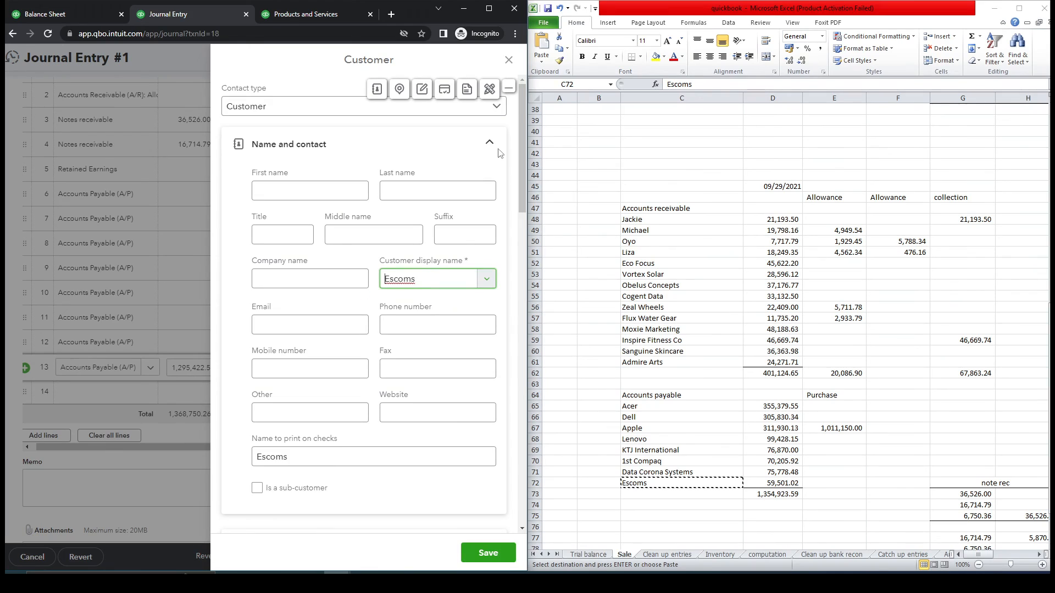
pyautogui.click(498, 110)
pyautogui.click(369, 155)
pyautogui.click(468, 91)
pyautogui.click(780, 186)
pyautogui.hotkey('ctrl', 'c')
pyautogui.click(445, 482)
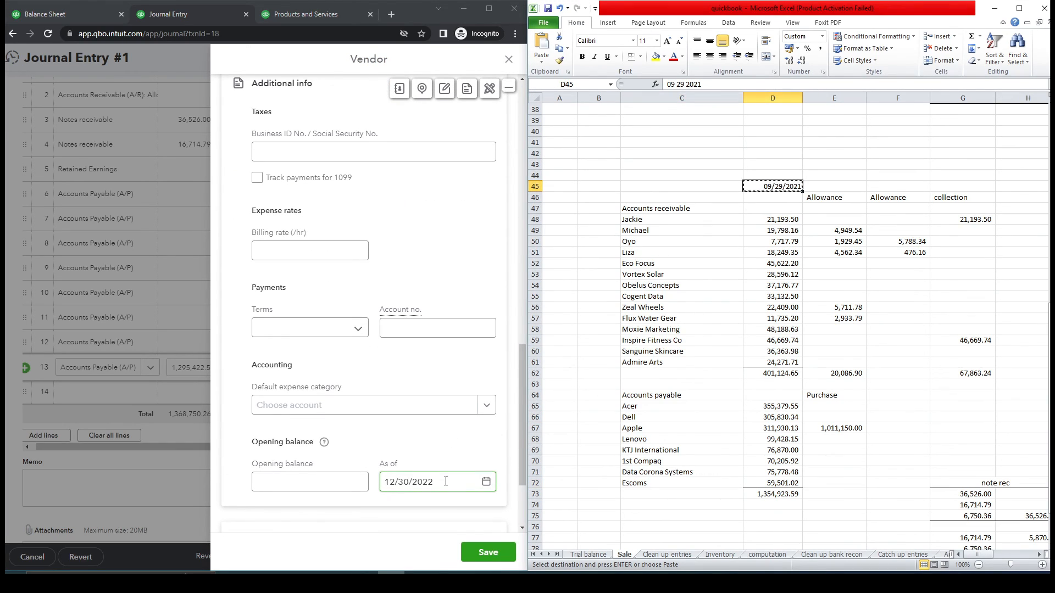
pyautogui.hotkey('ctrl', 'a')
pyautogui.hotkey('ctrl', 'v')
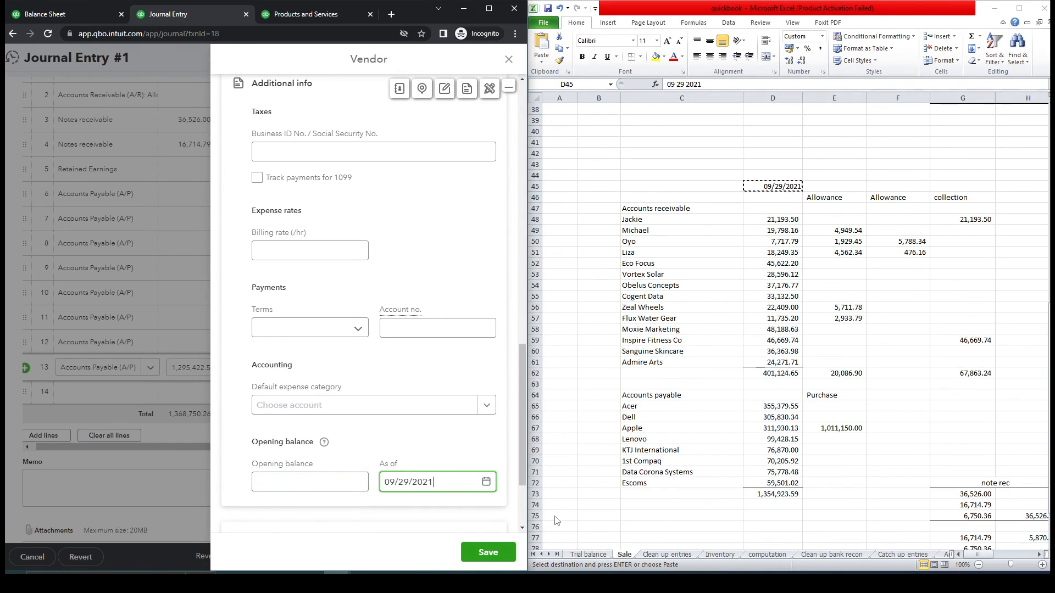
pyautogui.click(488, 553)
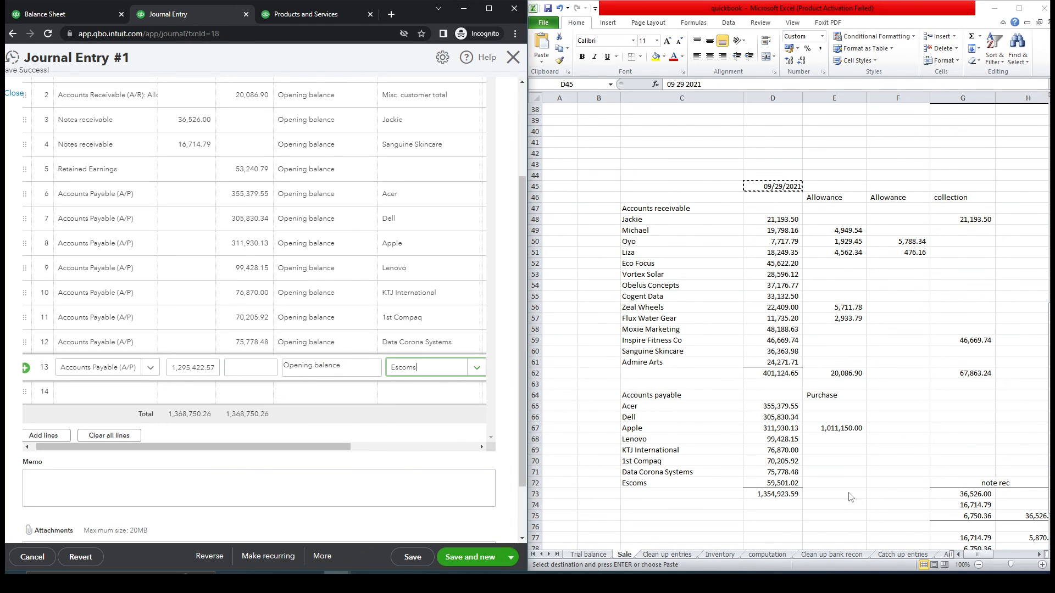
# - Credit line 13 with 59,501.02 so its debit clears
pyautogui.click(796, 483)
pyautogui.hotkey('ctrl', 'c')
pyautogui.click(250, 368)
pyautogui.hotkey('ctrl', 'v')
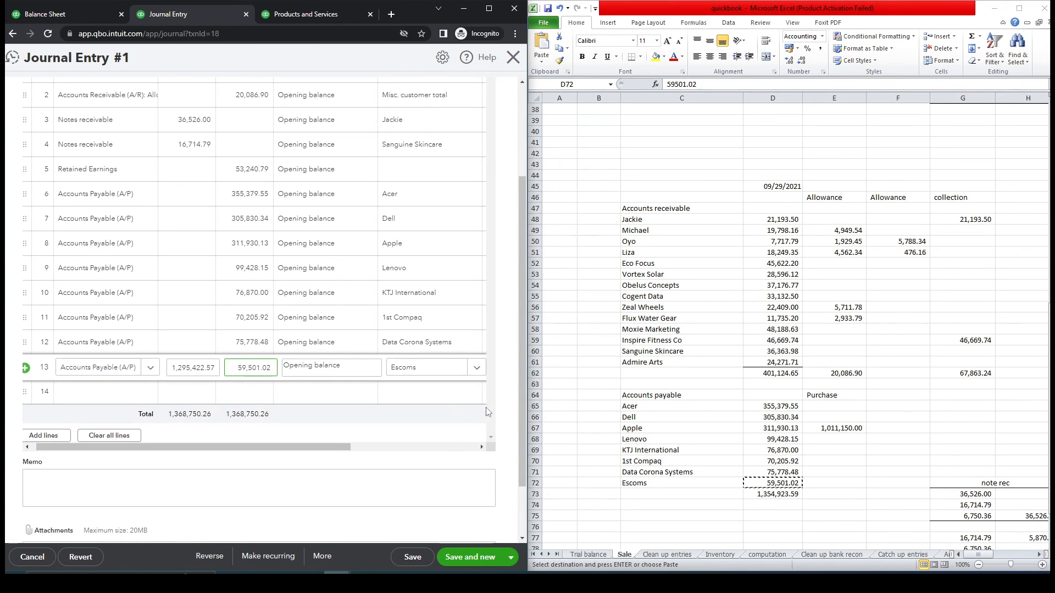
pyautogui.click(507, 407)
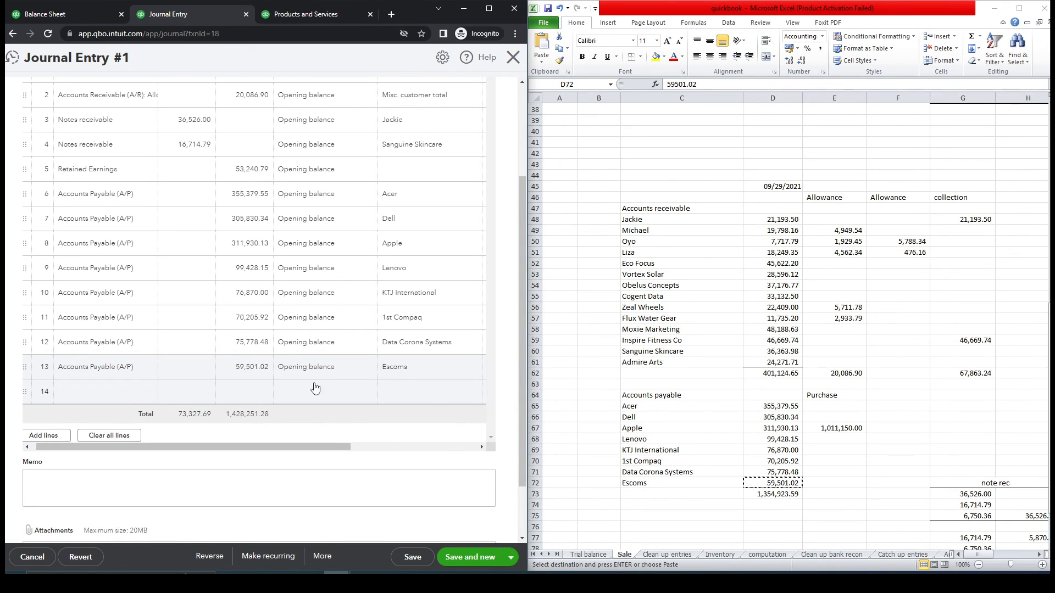
pyautogui.click(149, 393)
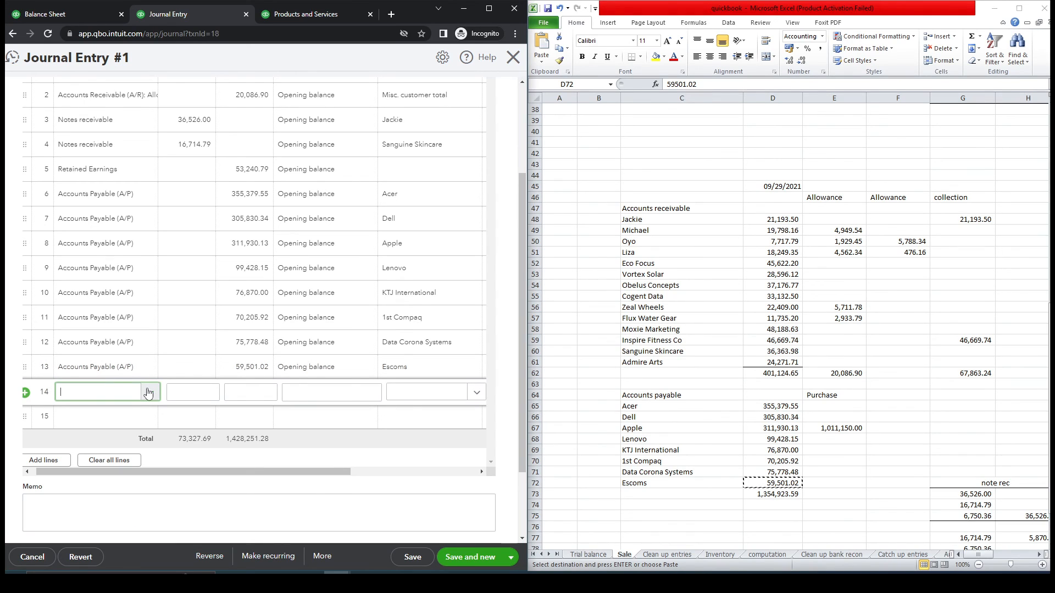
# - Debit Owner's Capital 1,354,923.59 on line 14 and save Journal Entry #1
pyautogui.click(149, 392)
pyautogui.write('ow')
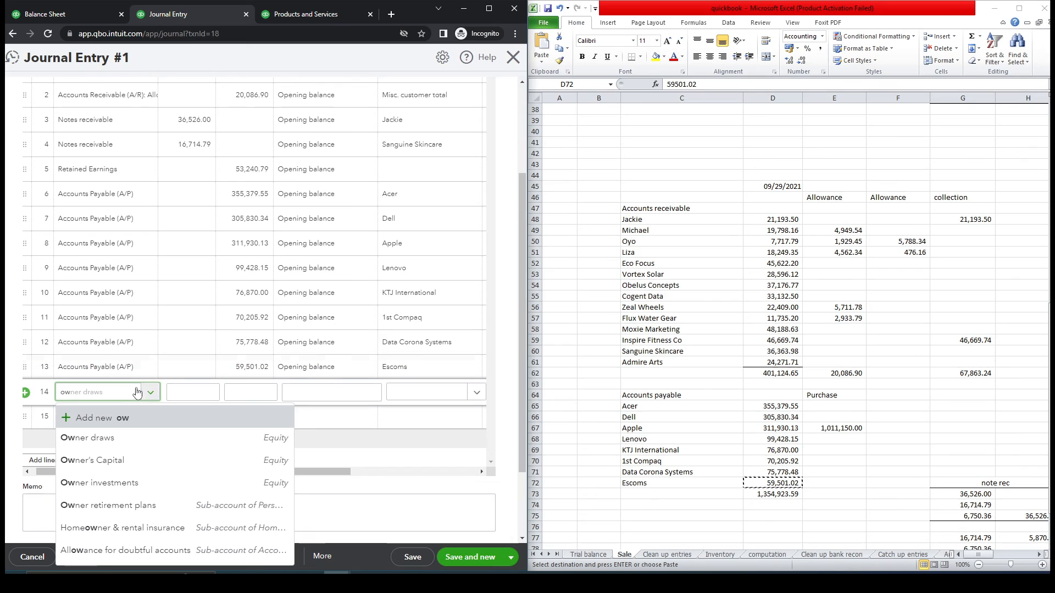
pyautogui.click(107, 461)
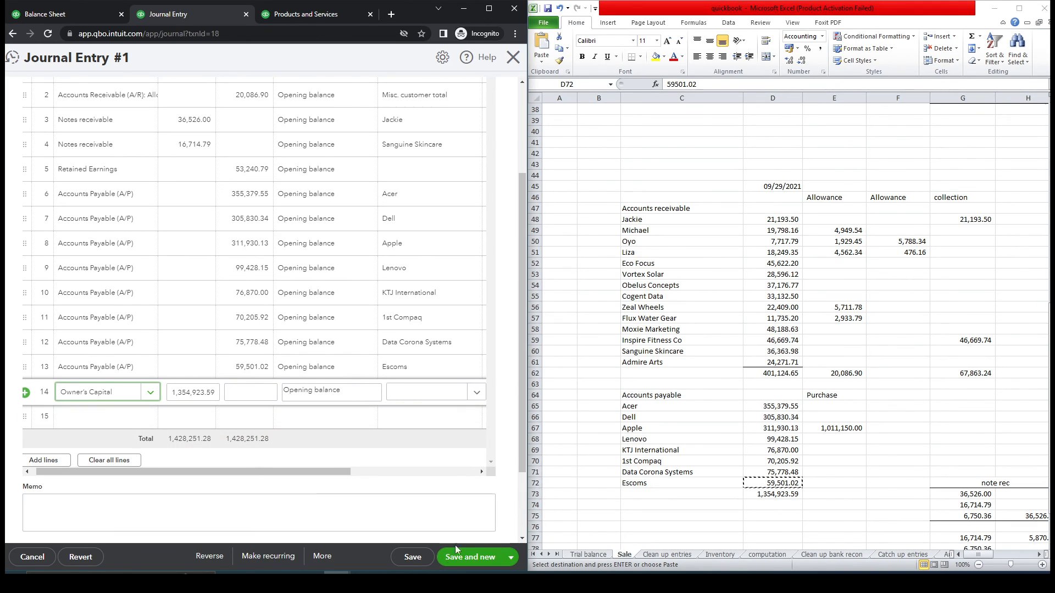
pyautogui.click(413, 557)
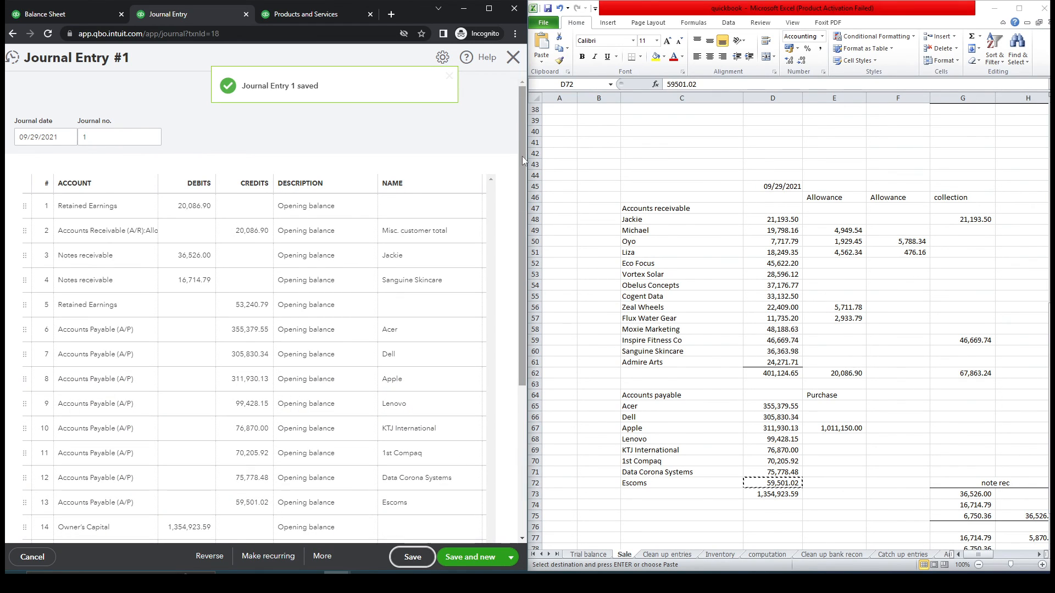
# - Close the journal entry, reload the Balance Sheet, and check Accounts Payable against the trial balance's E42
pyautogui.click(514, 60)
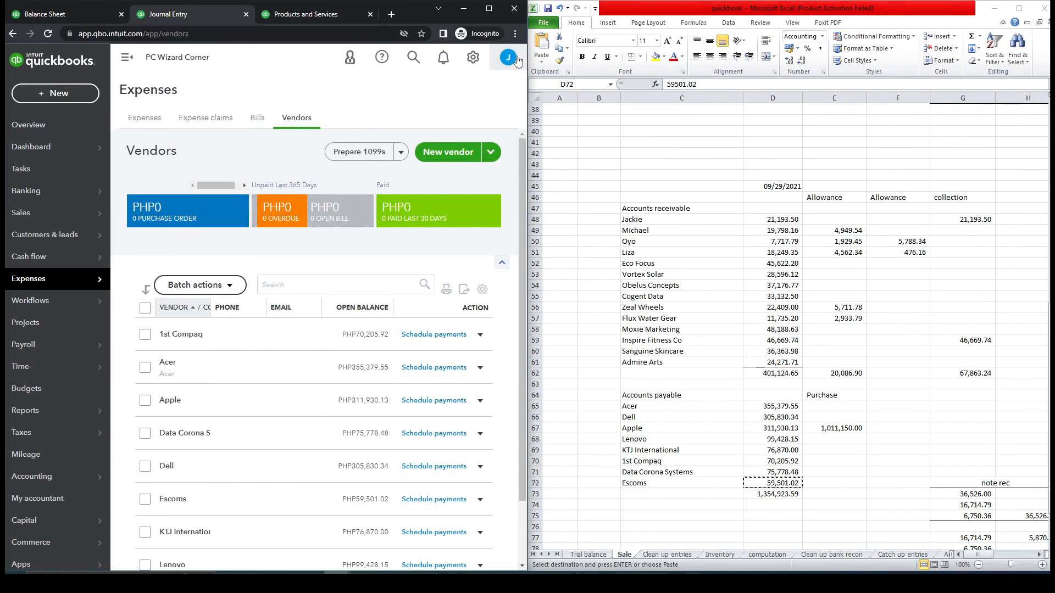
pyautogui.click(55, 13)
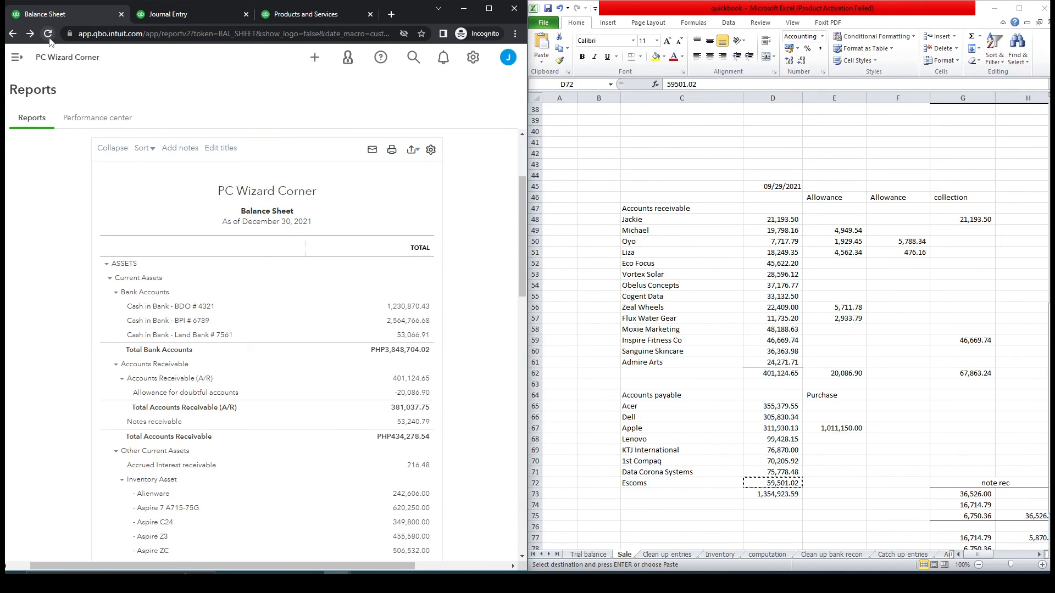
pyautogui.click(47, 34)
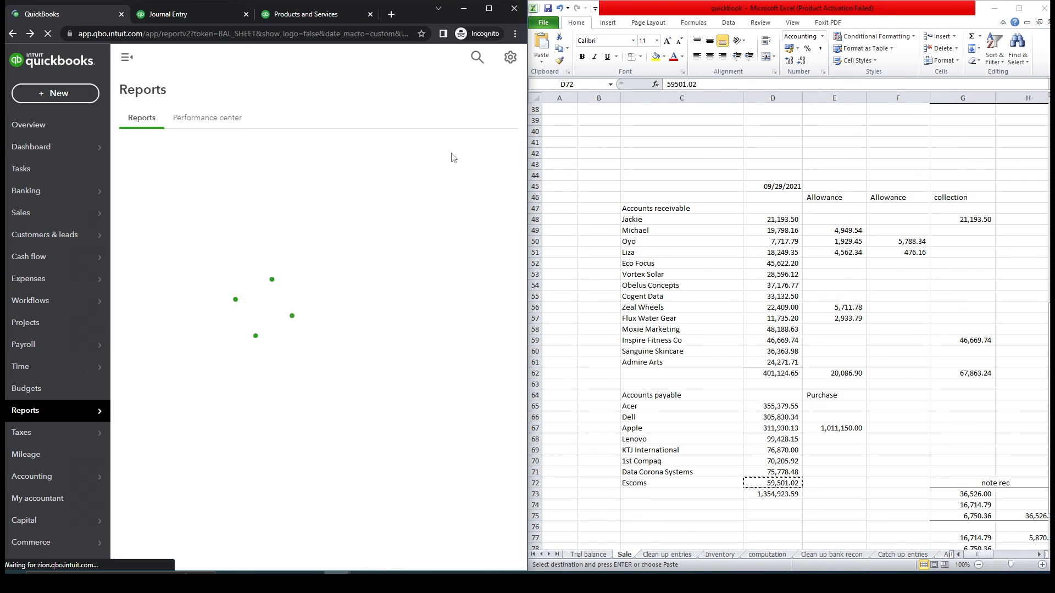
pyautogui.click(126, 59)
pyautogui.moveTo(524, 187); pyautogui.dragTo(527, 461)
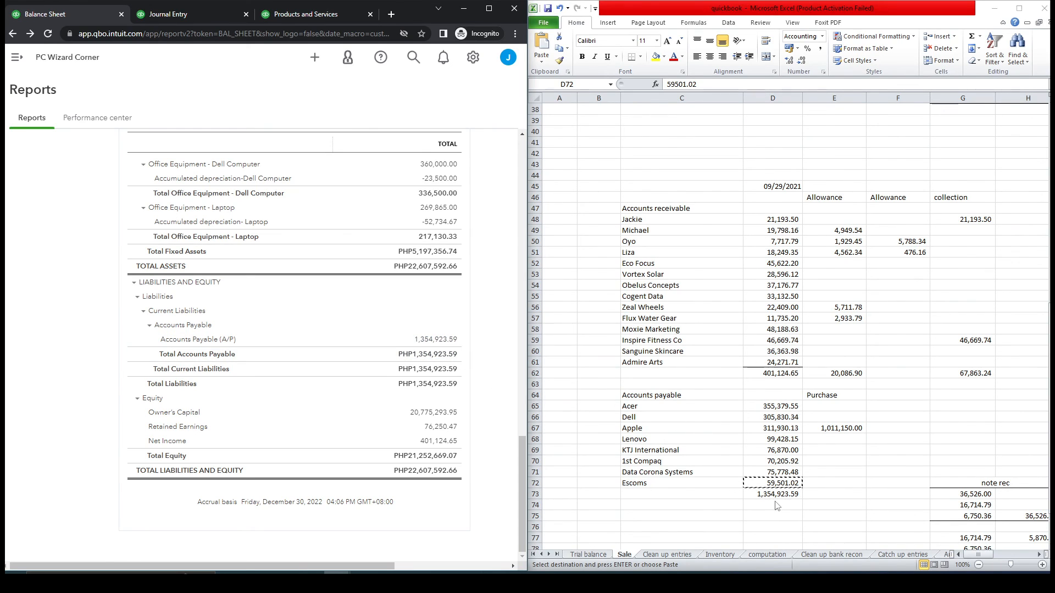
pyautogui.click(600, 555)
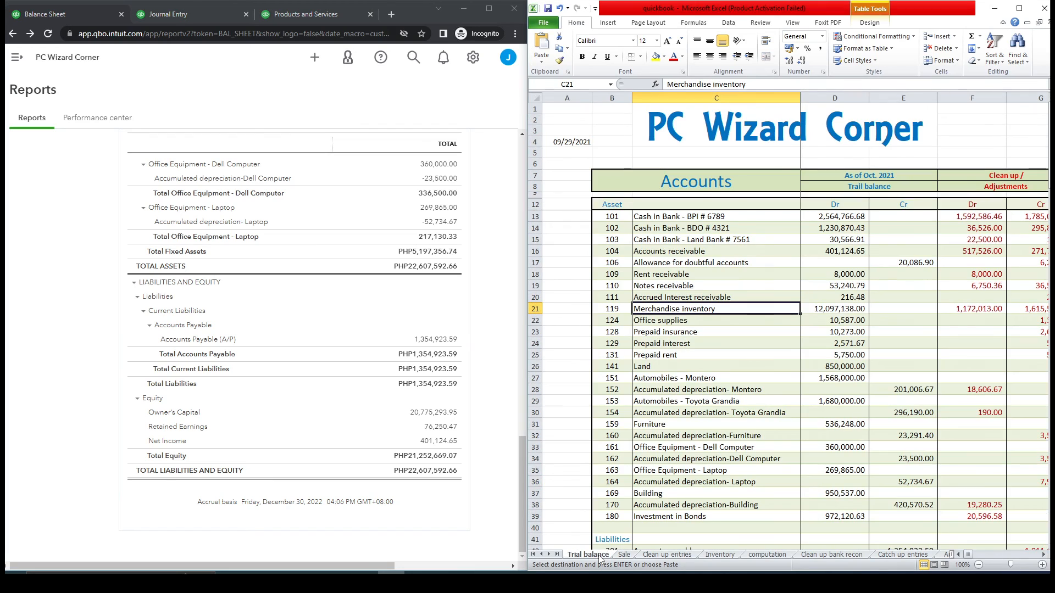
pyautogui.moveTo(1049, 175); pyautogui.dragTo(1047, 254)
pyautogui.click(920, 262)
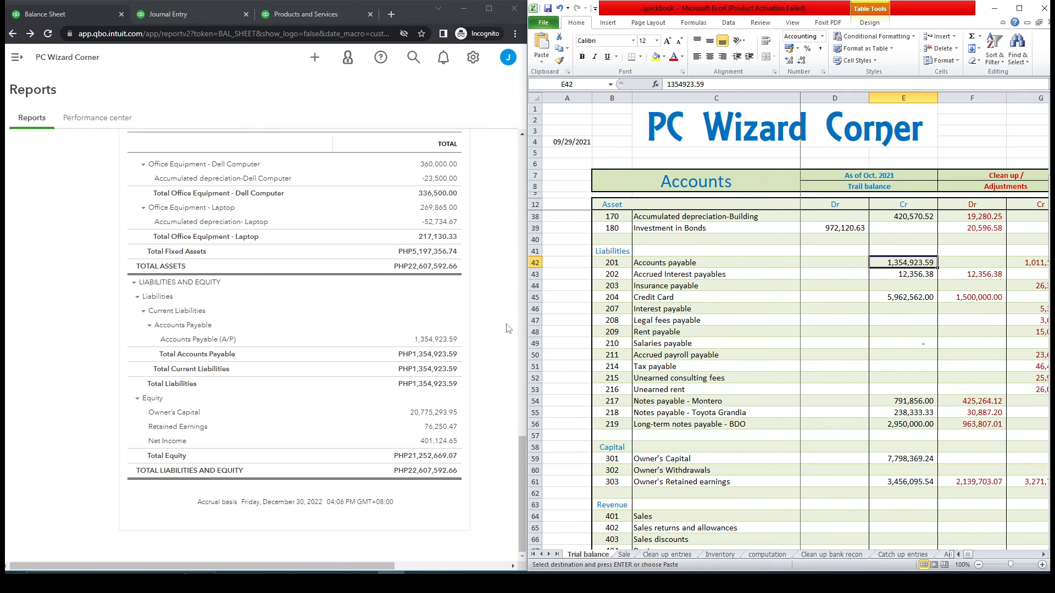
# - Browse the vendor list and Products and Services page, closing an item's edit panel
pyautogui.click(497, 337)
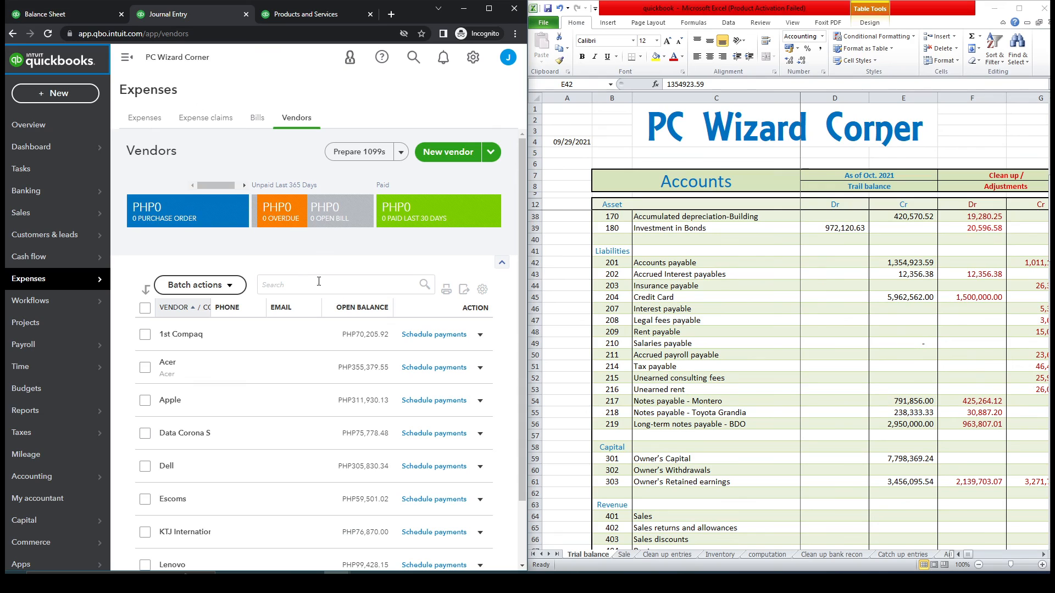
pyautogui.click(126, 57)
pyautogui.moveTo(523, 219); pyautogui.dragTo(520, 334)
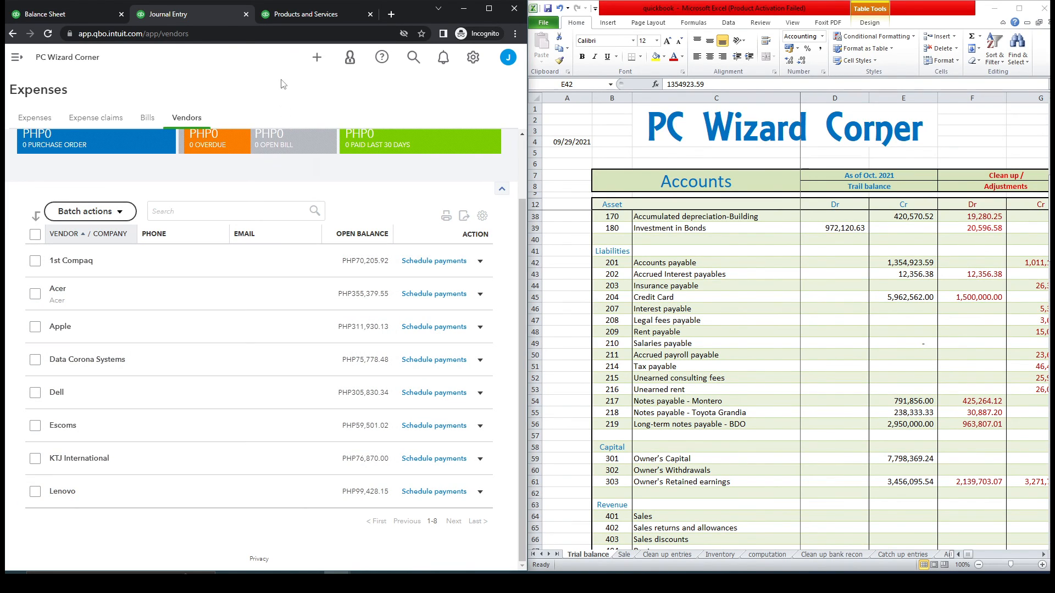
pyautogui.click(286, 16)
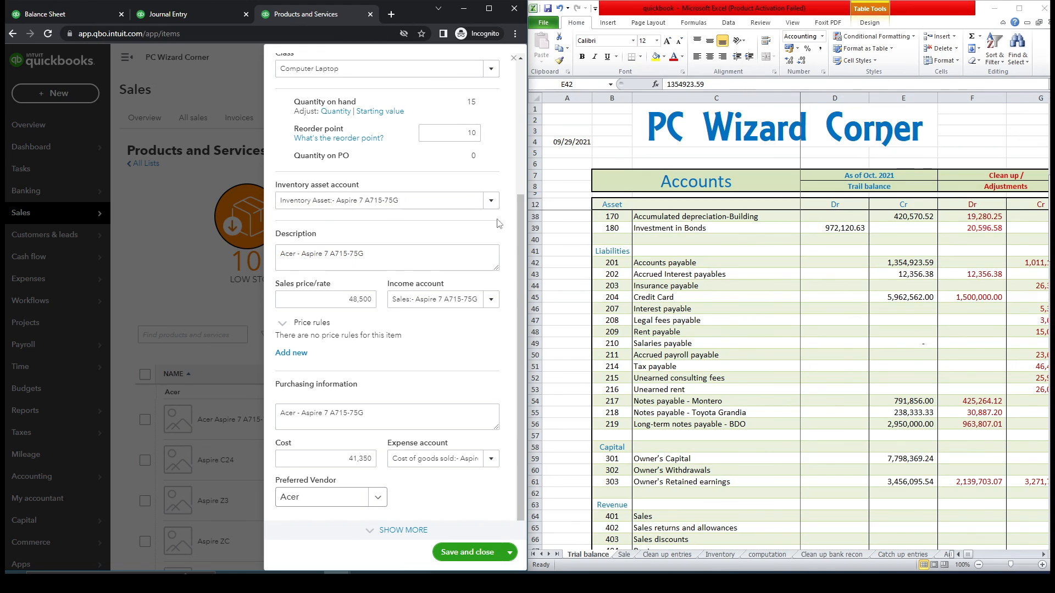
pyautogui.moveTo(523, 229); pyautogui.dragTo(530, 79)
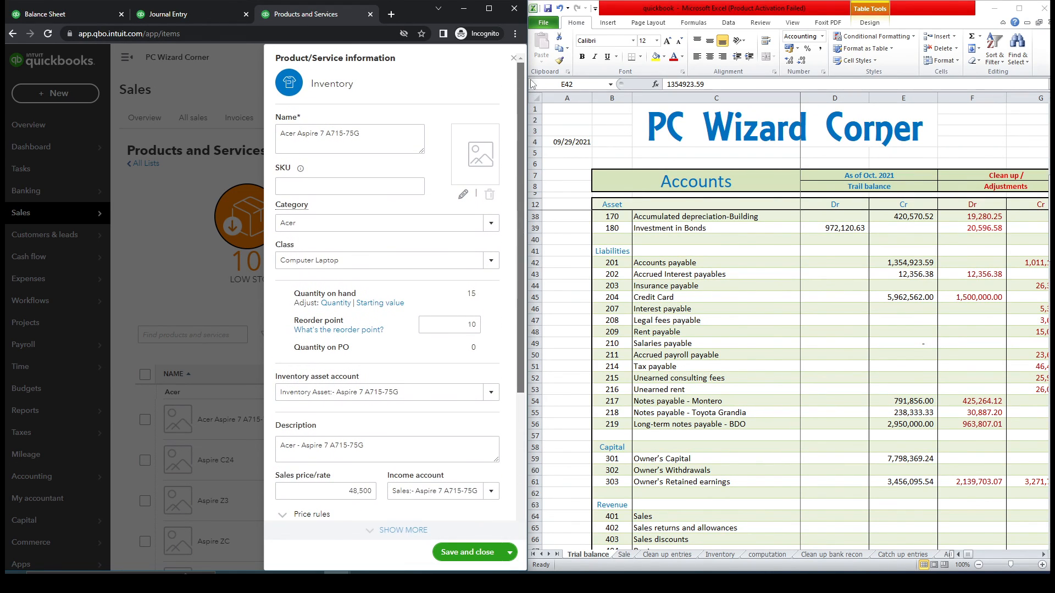
pyautogui.click(510, 67)
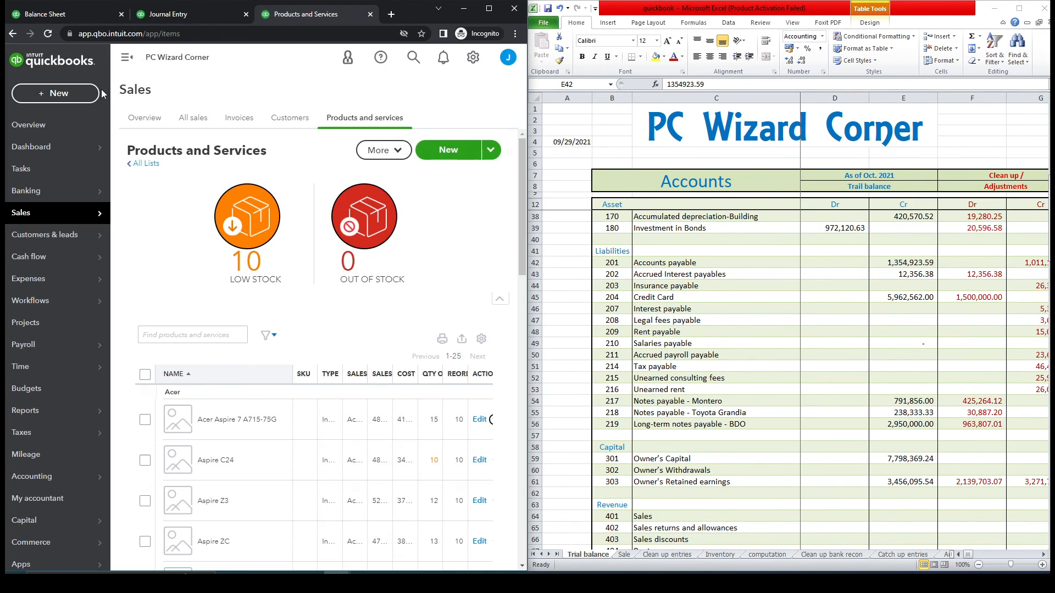
# - Review the Insurance payable and Credit Card lines in the trial balance against the Balance Sheet
pyautogui.click(58, 15)
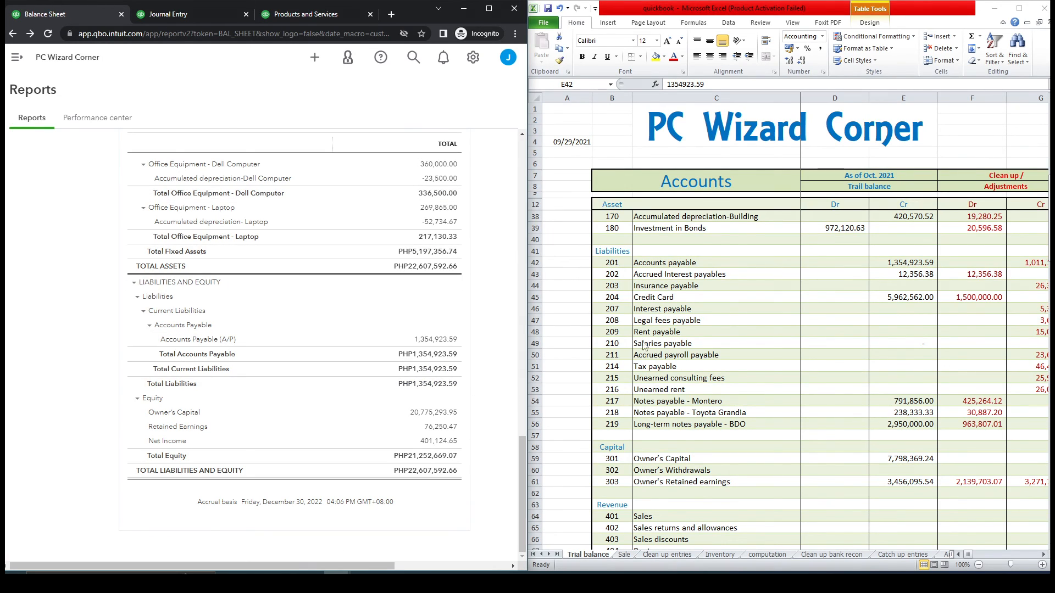
pyautogui.click(653, 287)
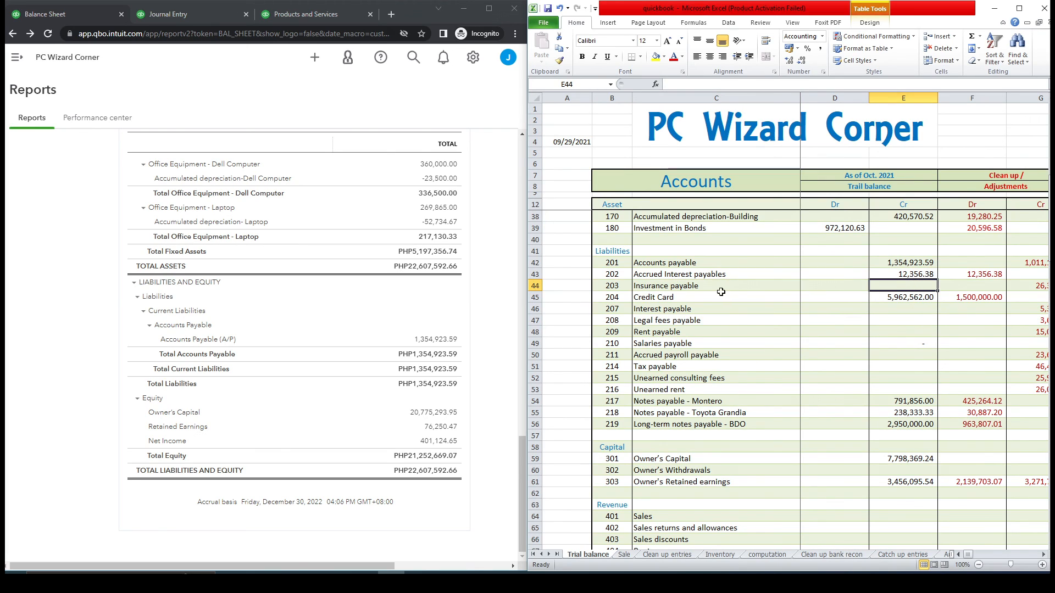
pyautogui.click(675, 302)
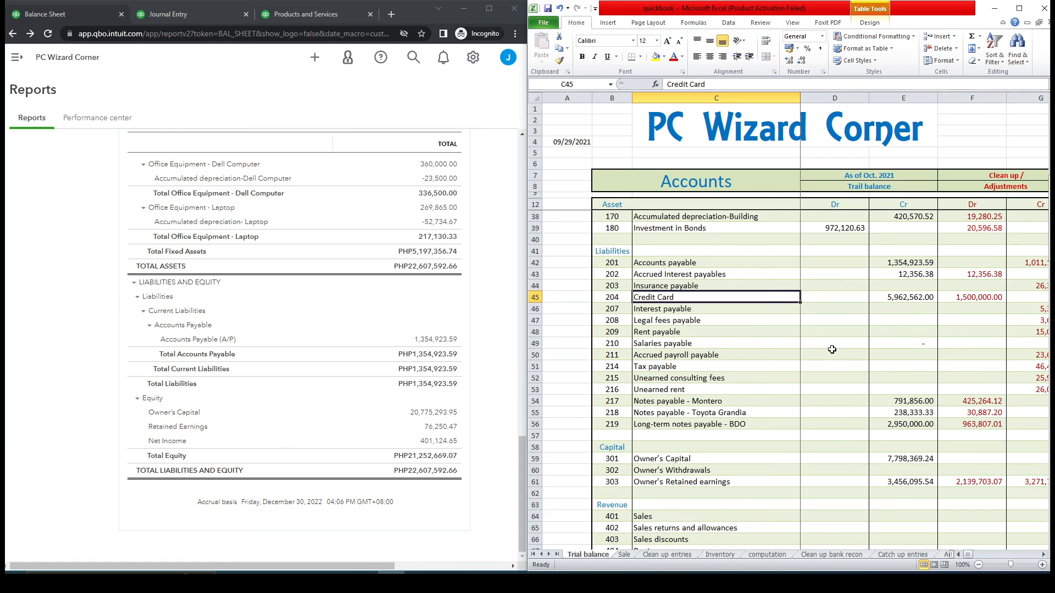
pyautogui.click(297, 17)
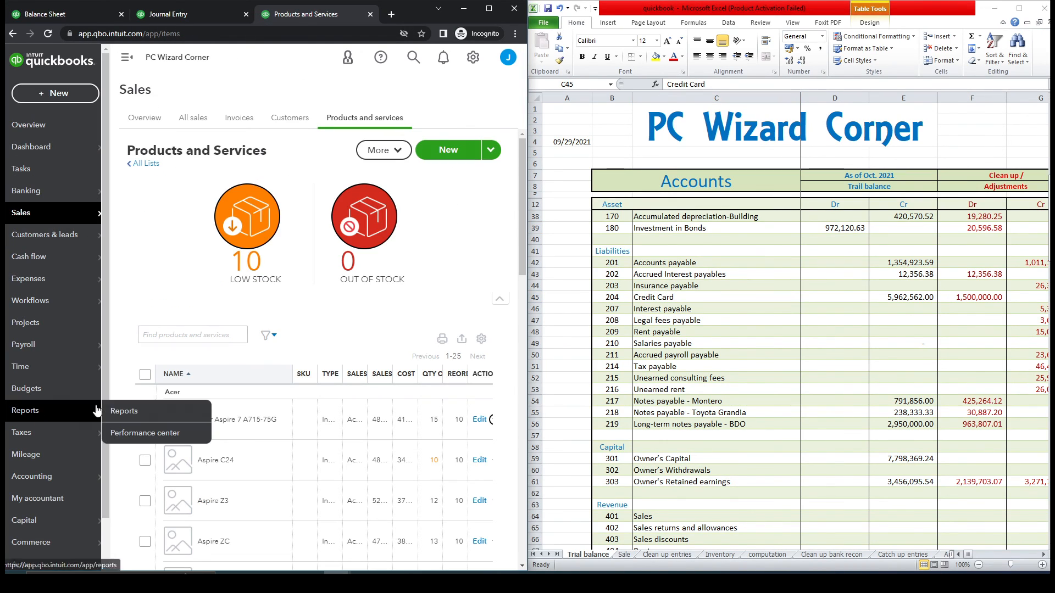
# - Start a new credit card account under Credit Cards with tax form section Credit Card
pyautogui.moveTo(78, 481)
pyautogui.click(156, 478)
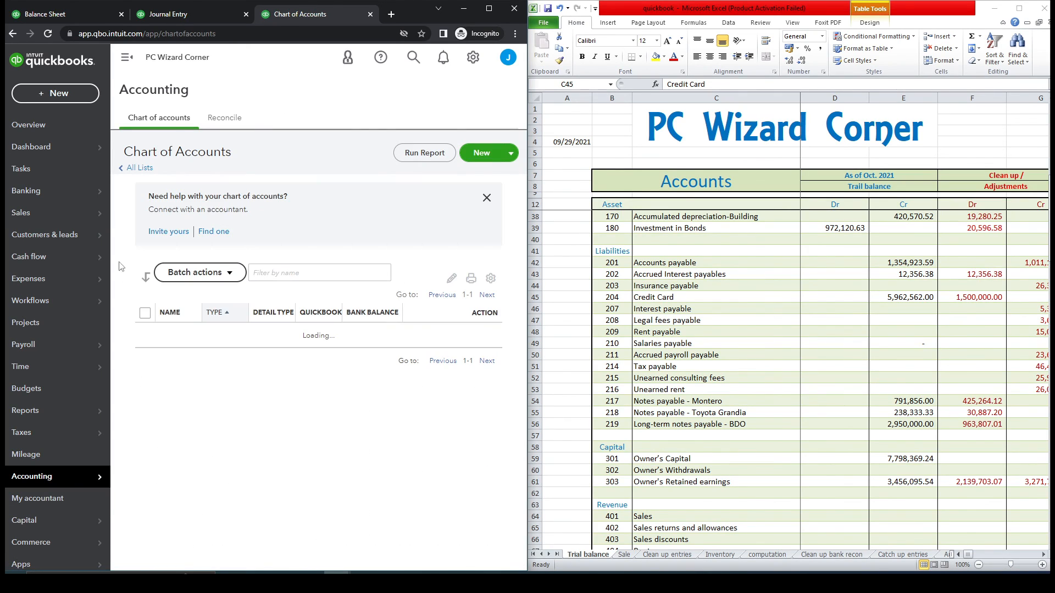
pyautogui.click(127, 58)
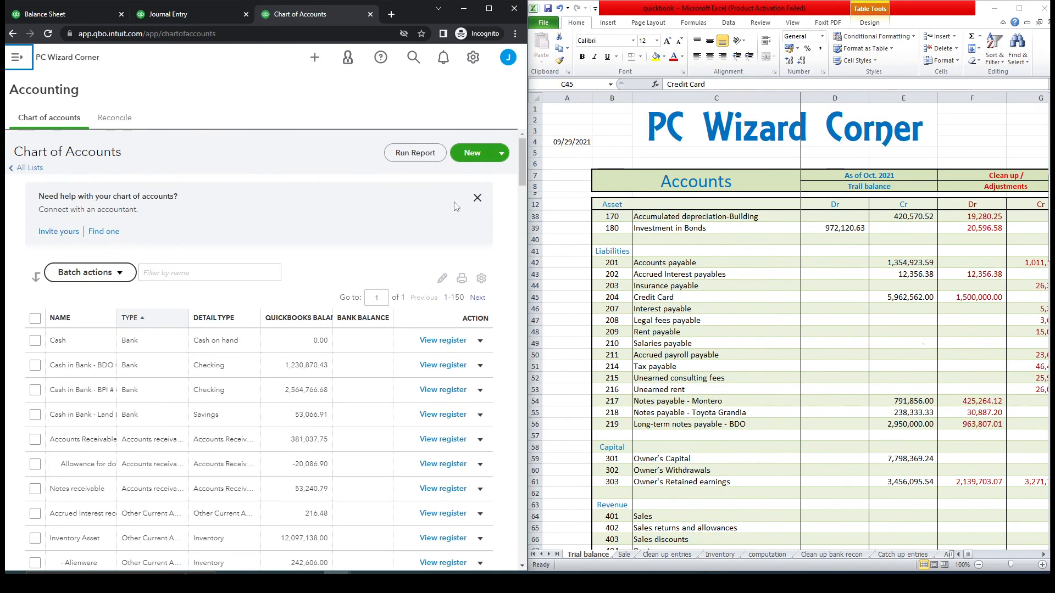
pyautogui.click(473, 154)
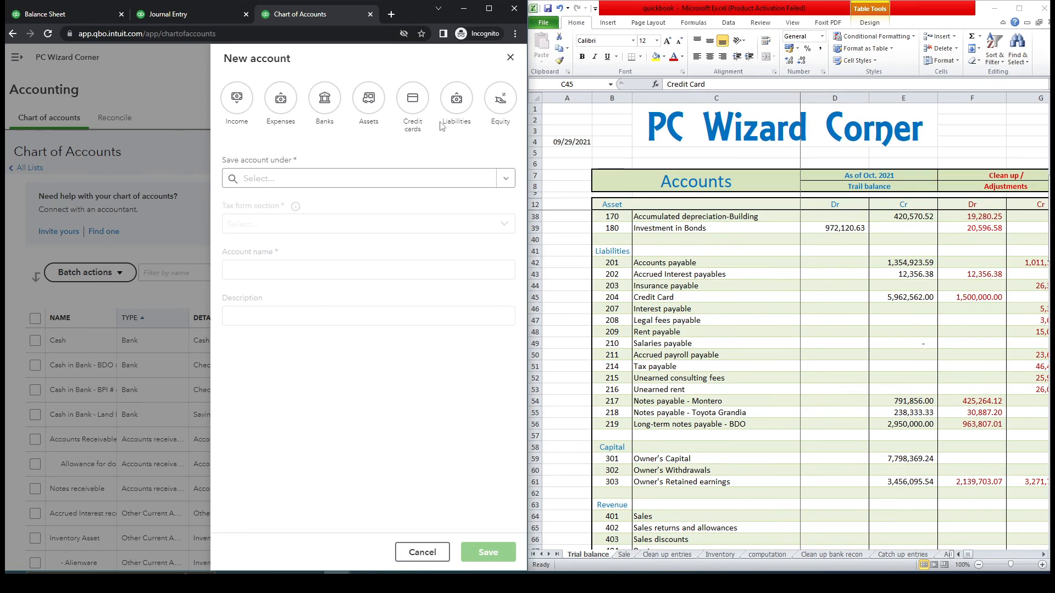
pyautogui.click(414, 111)
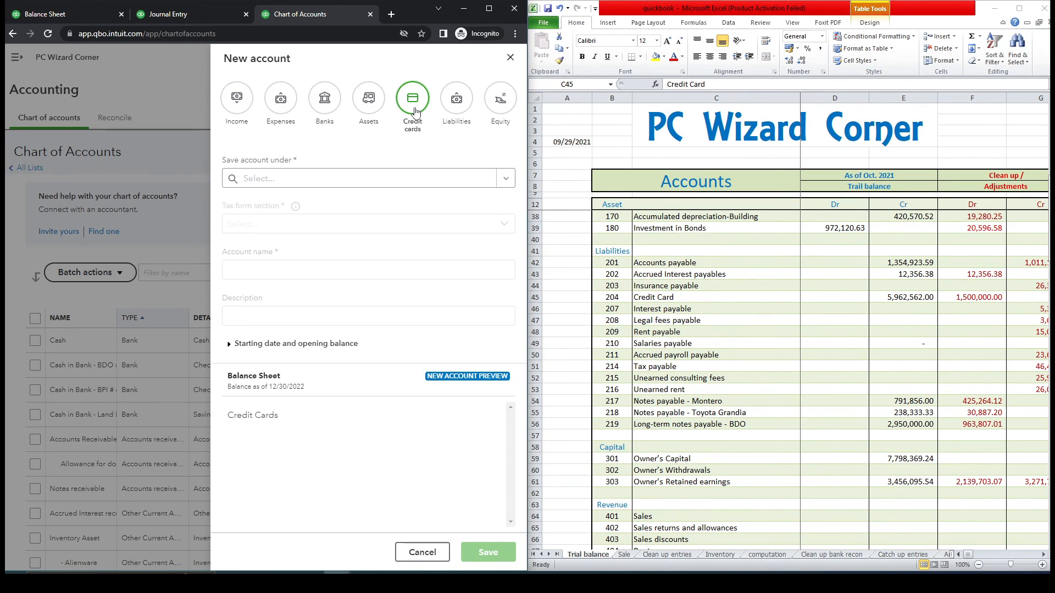
pyautogui.click(505, 184)
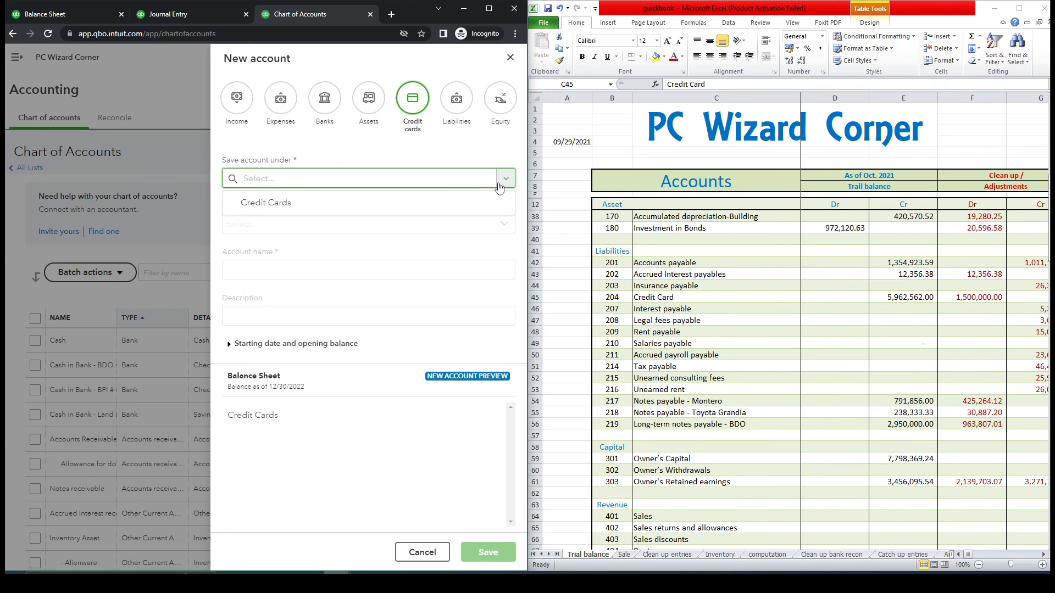
pyautogui.click(424, 207)
pyautogui.click(511, 229)
pyautogui.click(440, 249)
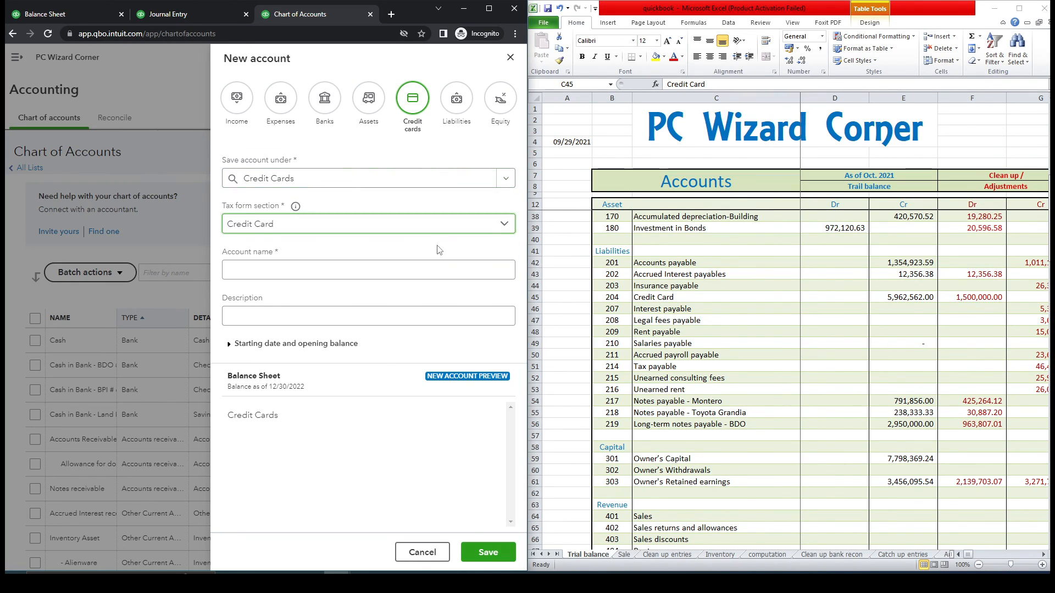
# - Name the account Master Card and choose a specific starting date
pyautogui.click(325, 270)
pyautogui.write('Master Card')
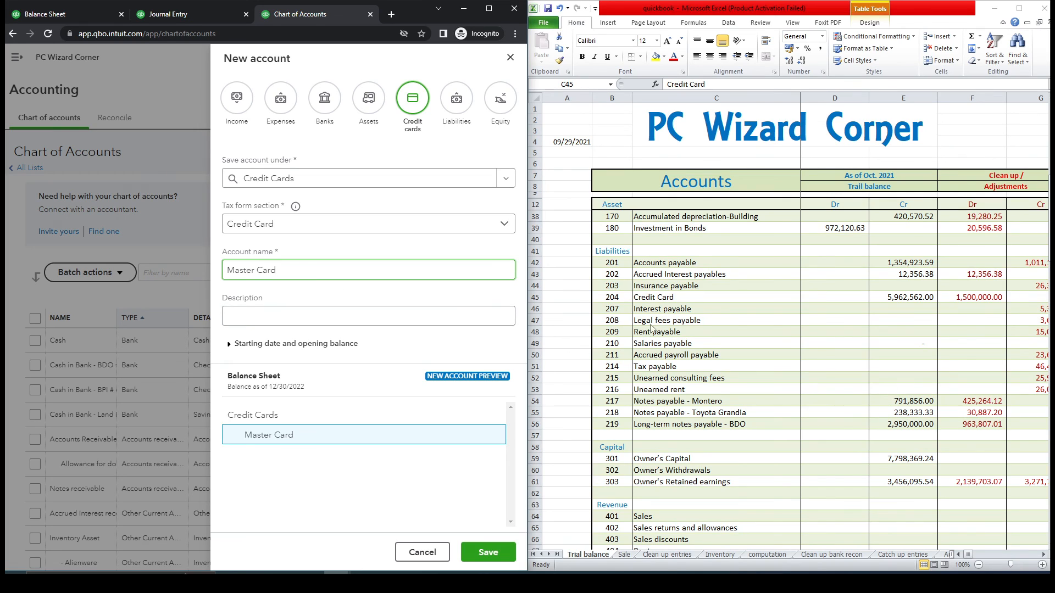
pyautogui.click(662, 299)
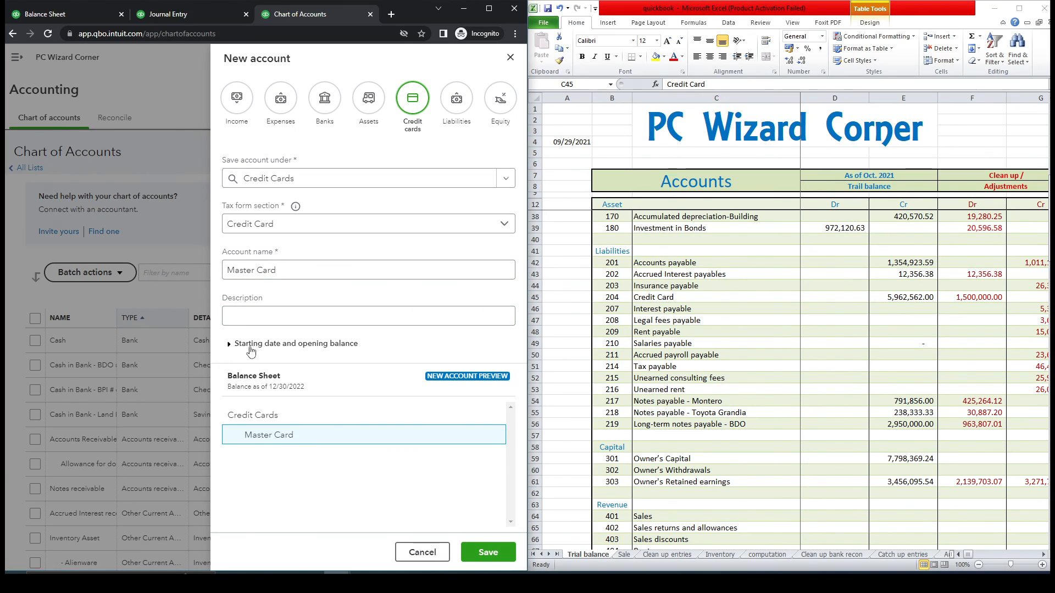
pyautogui.click(232, 346)
pyautogui.moveTo(518, 314); pyautogui.dragTo(516, 423)
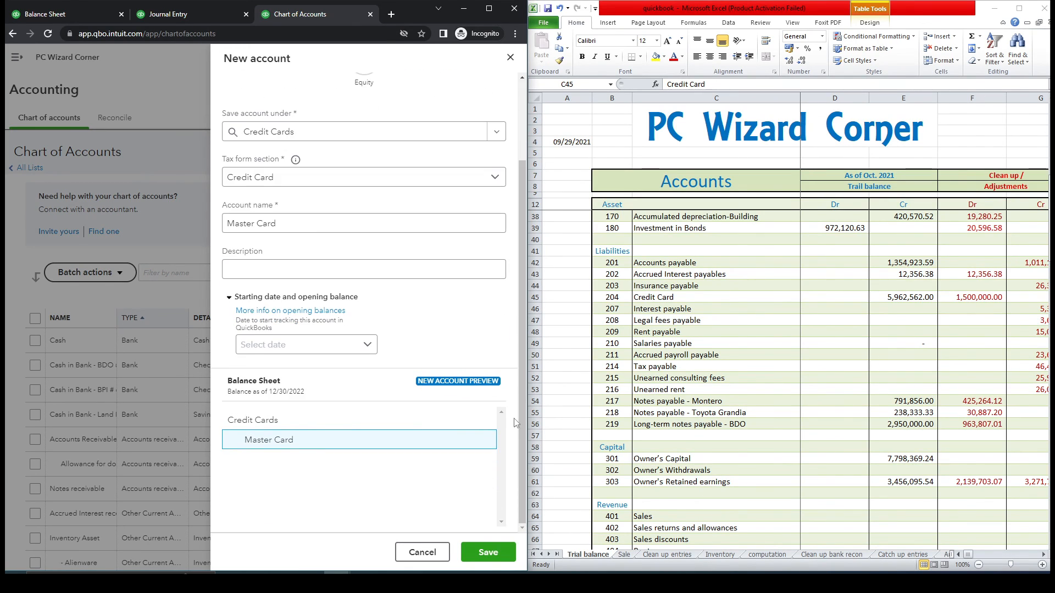
pyautogui.click(365, 345)
pyautogui.click(312, 428)
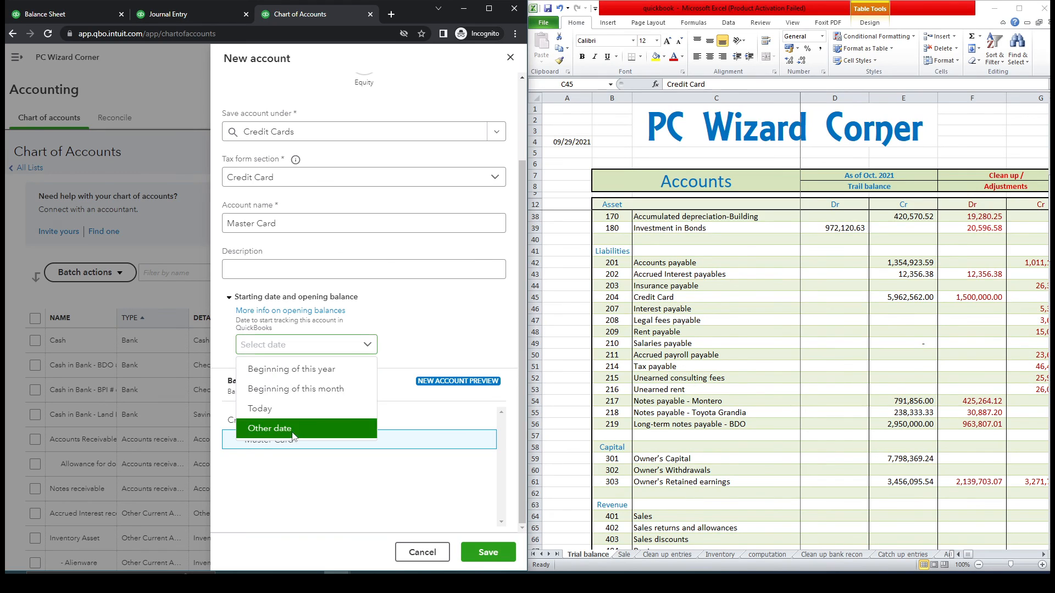
# - Set the start date to 09/29/2021 and opening balance to 5,962,562.00, then save
pyautogui.click(579, 143)
pyautogui.hotkey('ctrl', 'c')
pyautogui.click(343, 379)
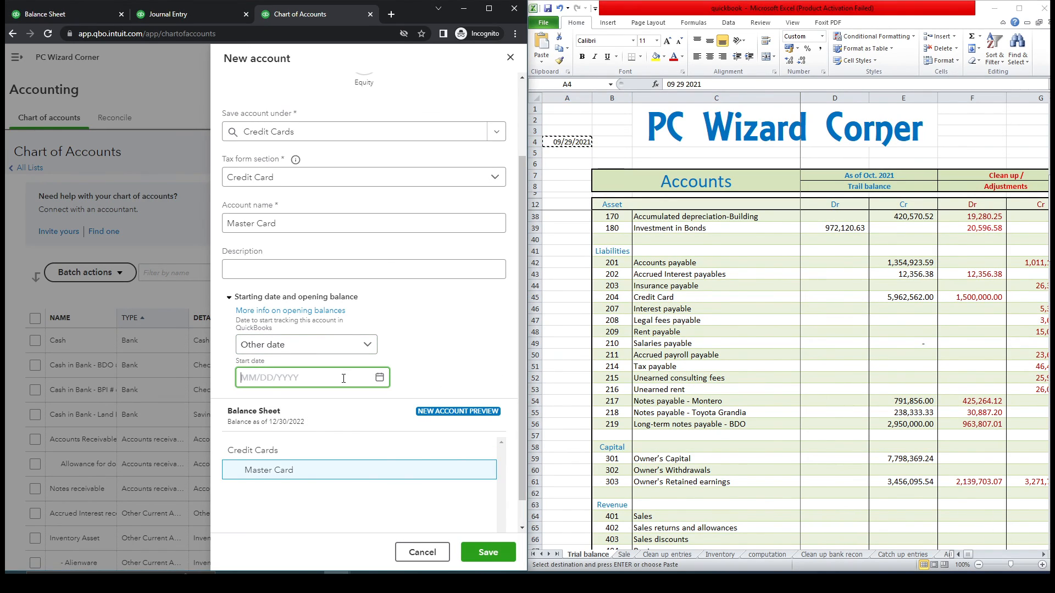
pyautogui.hotkey('ctrl', 'v')
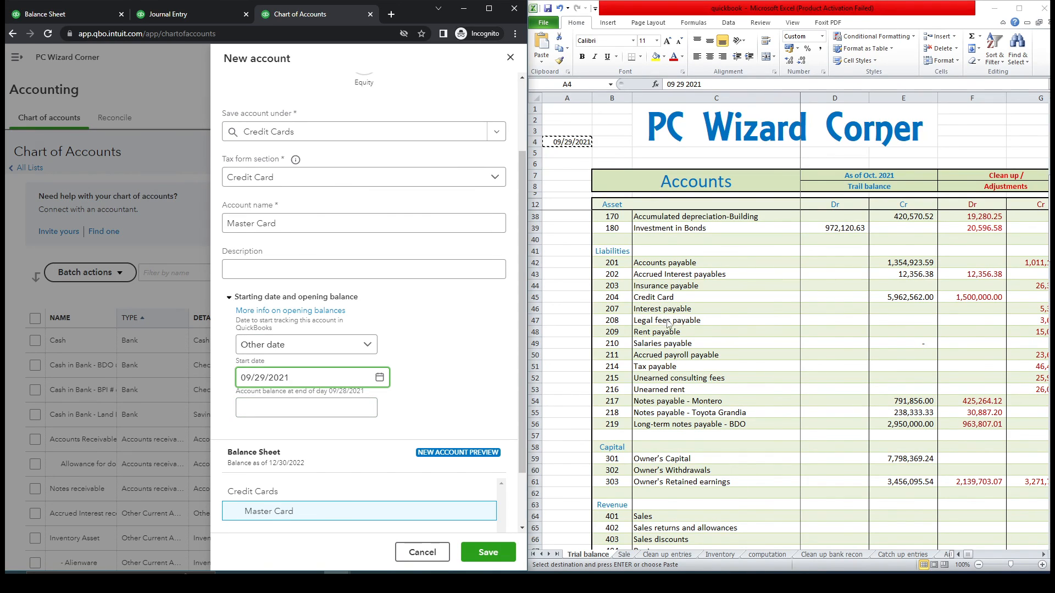
pyautogui.click(668, 298)
pyautogui.click(901, 297)
pyautogui.hotkey('ctrl', 'c')
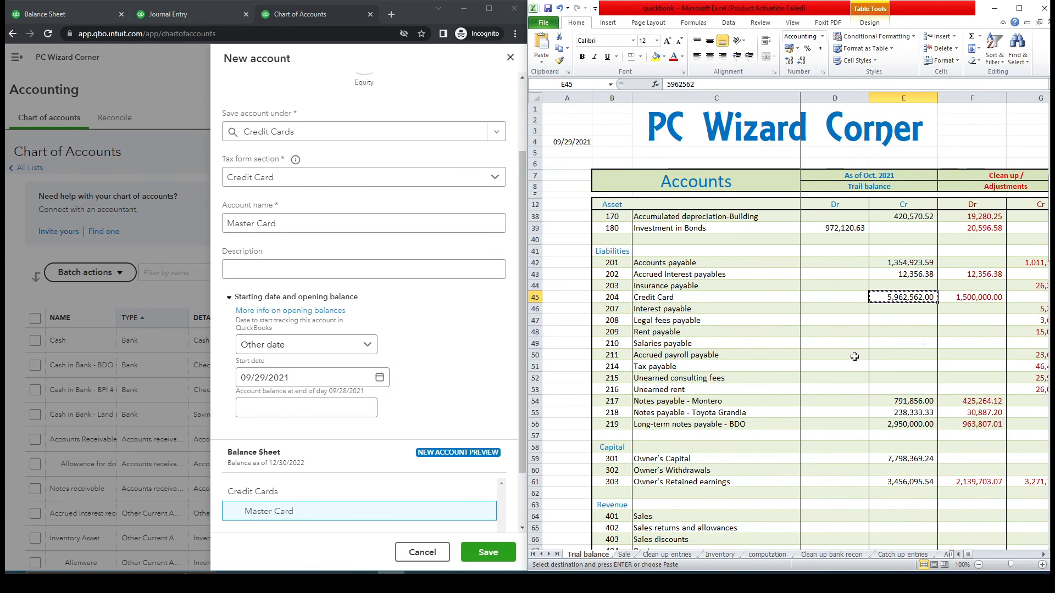
pyautogui.click(304, 409)
pyautogui.hotkey('ctrl', 'v')
pyautogui.scroll(-2, 523, 315)
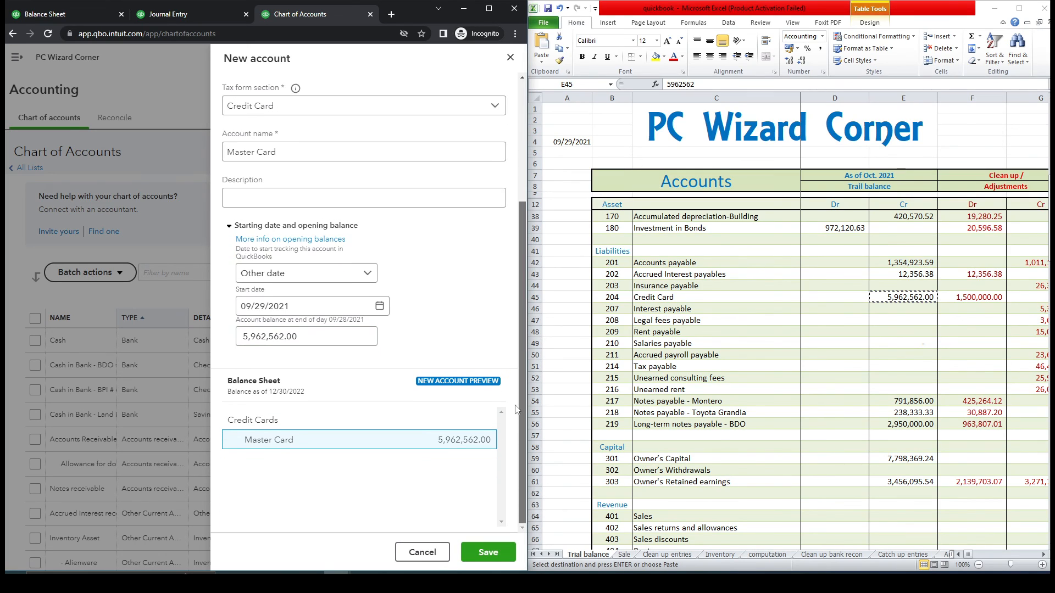
pyautogui.click(501, 553)
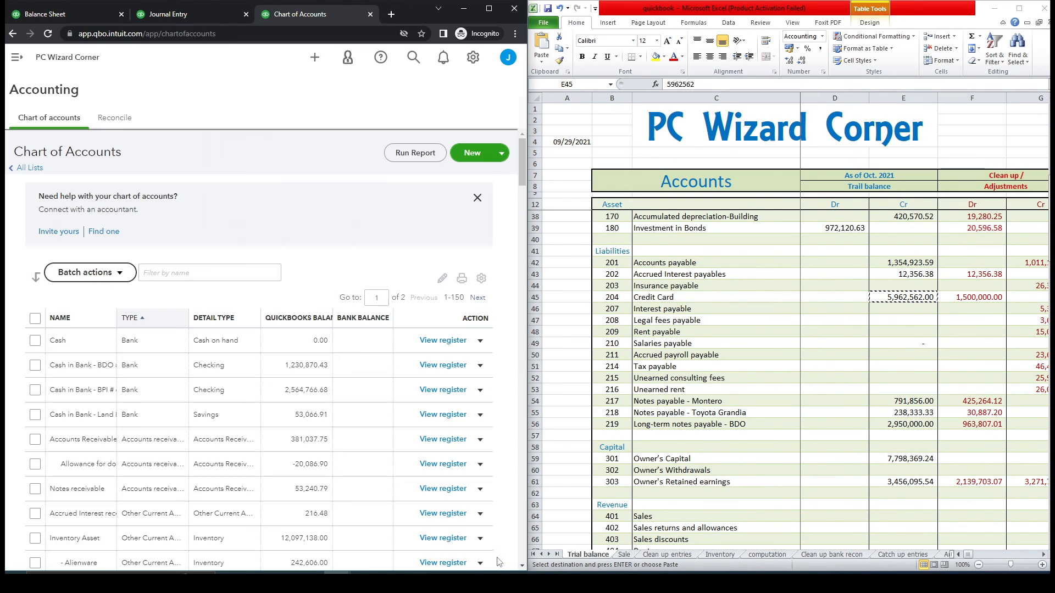
# - Reload the Balance Sheet to confirm Master Card at 5,962,562.00, then return to Chart of Accounts
pyautogui.click(71, 14)
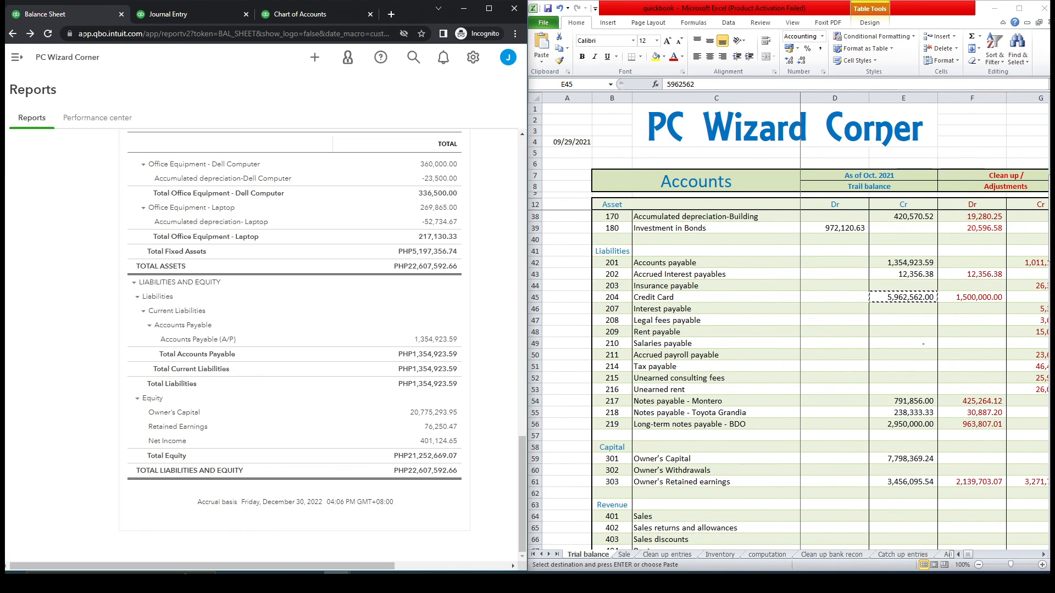
pyautogui.click(48, 40)
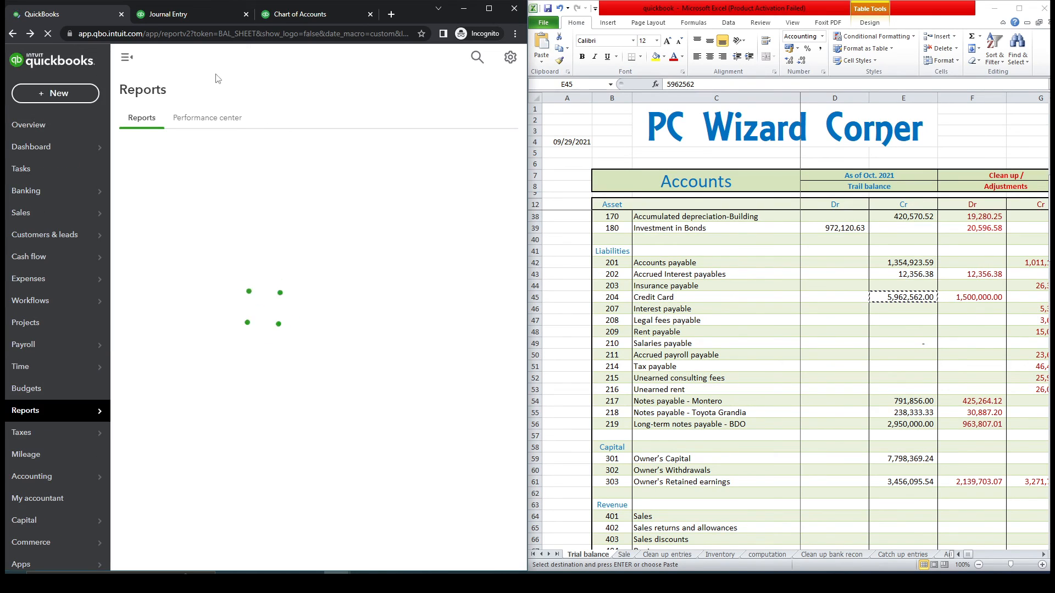
pyautogui.click(128, 60)
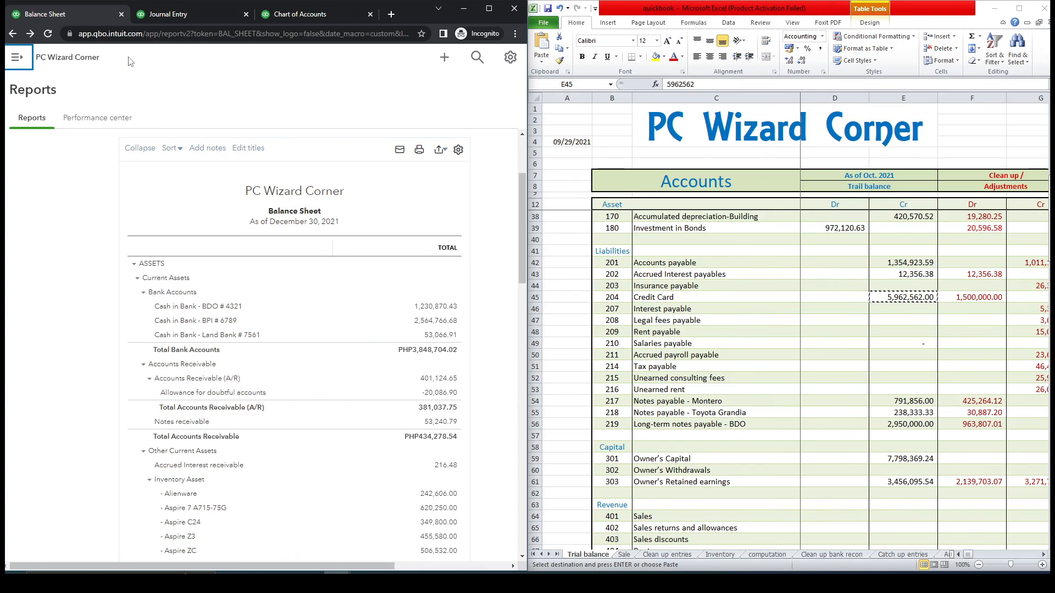
pyautogui.moveTo(522, 182); pyautogui.dragTo(533, 456)
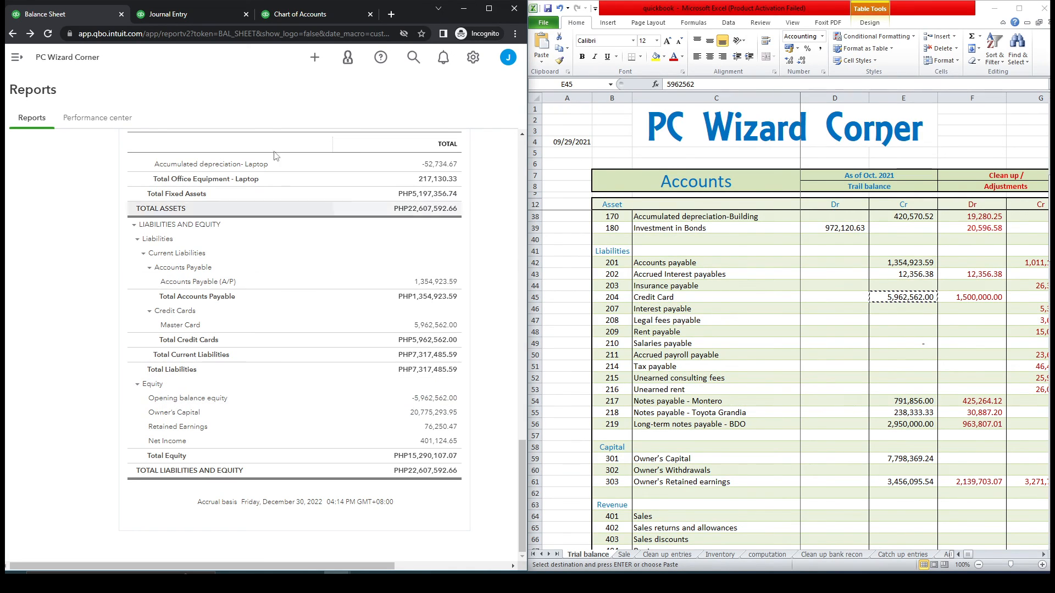
pyautogui.click(307, 14)
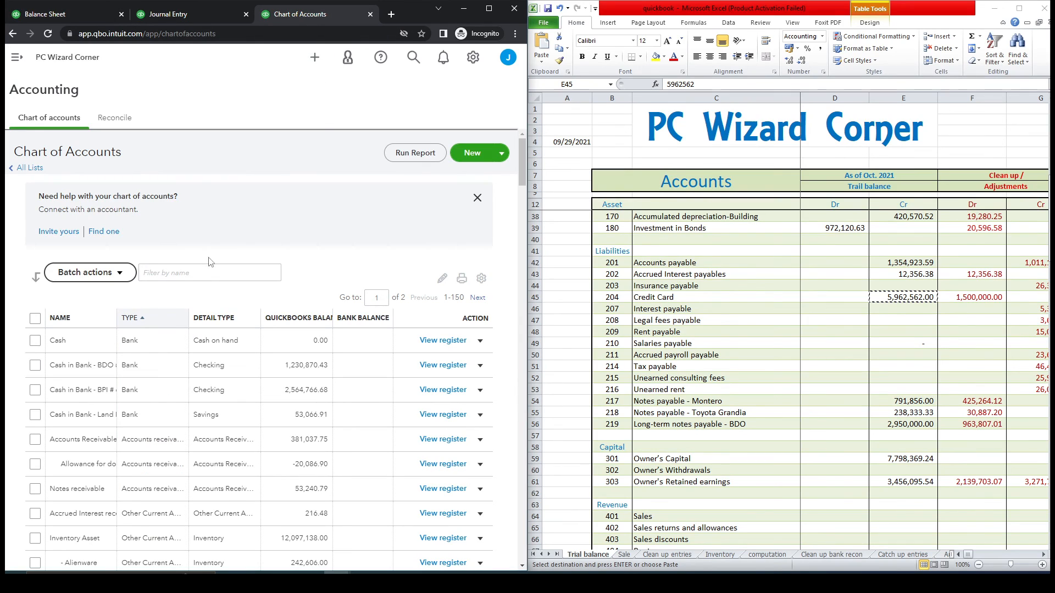
# - Filter accounts for 'master' and edit the Opening Balance transaction in the Master Card register
pyautogui.click(202, 270)
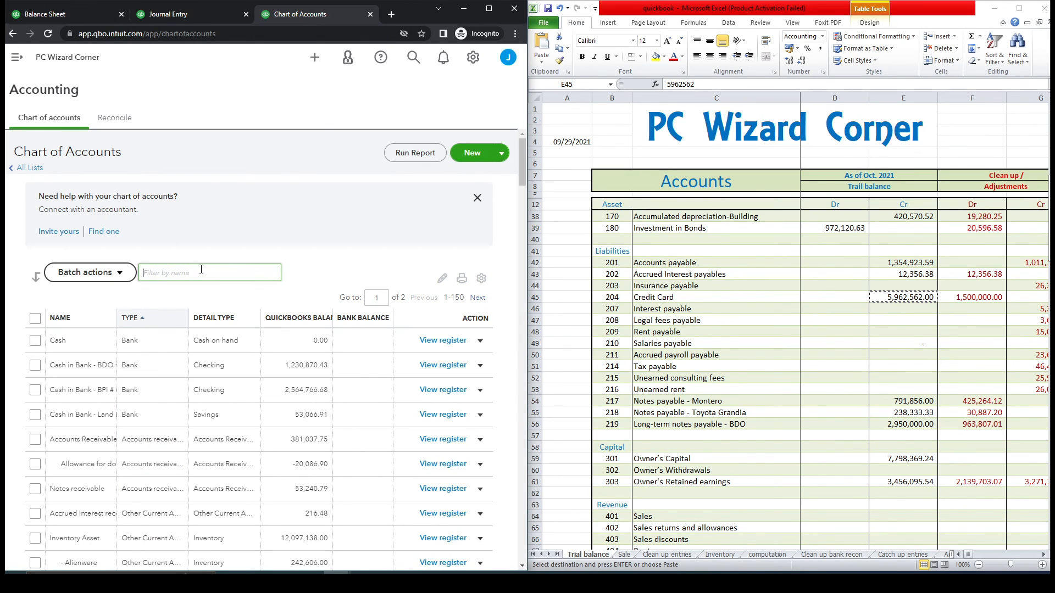
pyautogui.write('master')
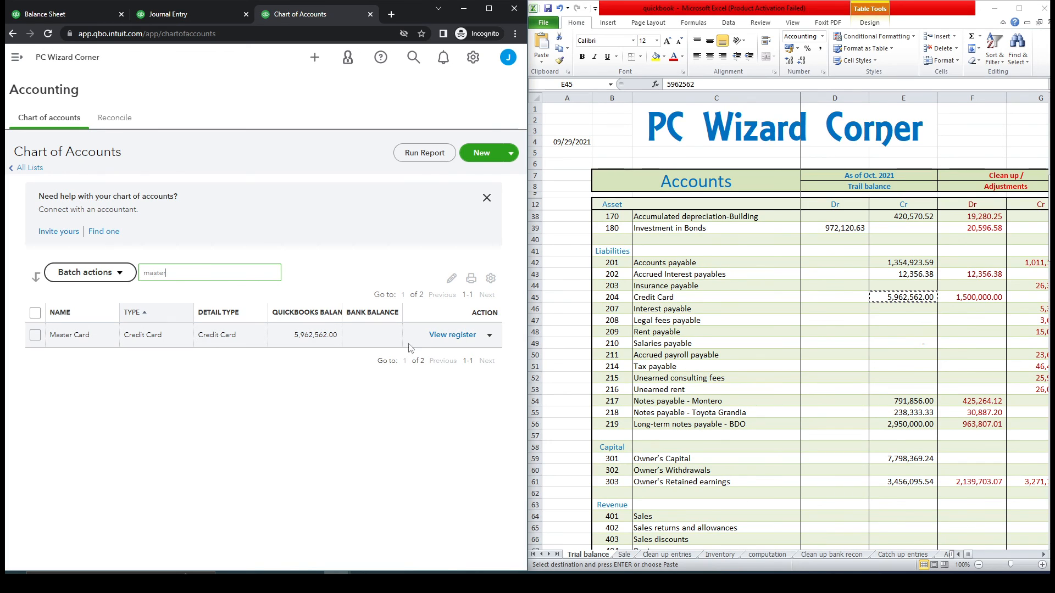
pyautogui.click(450, 336)
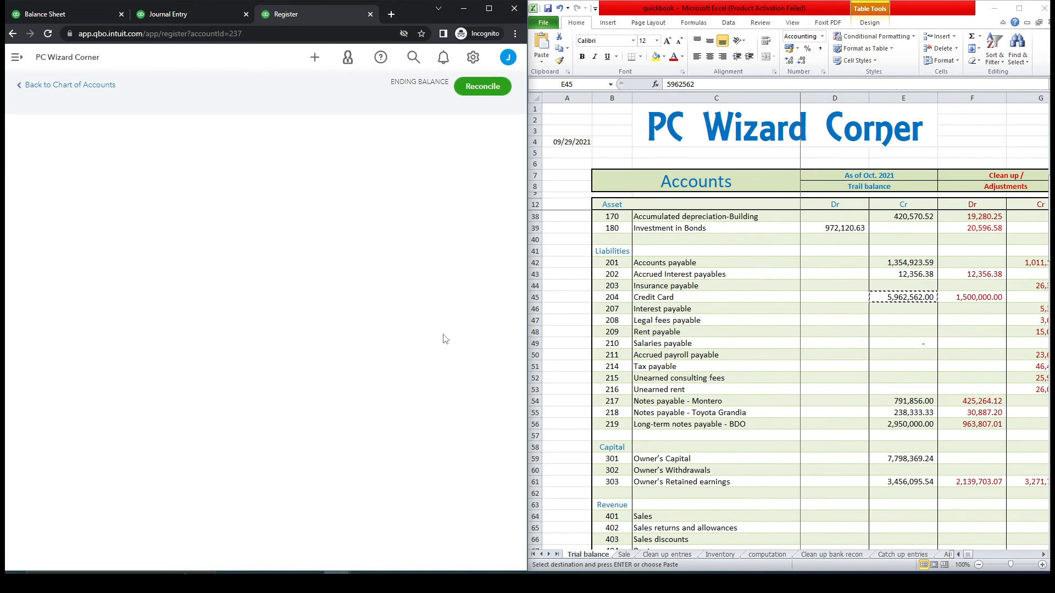
pyautogui.click(249, 262)
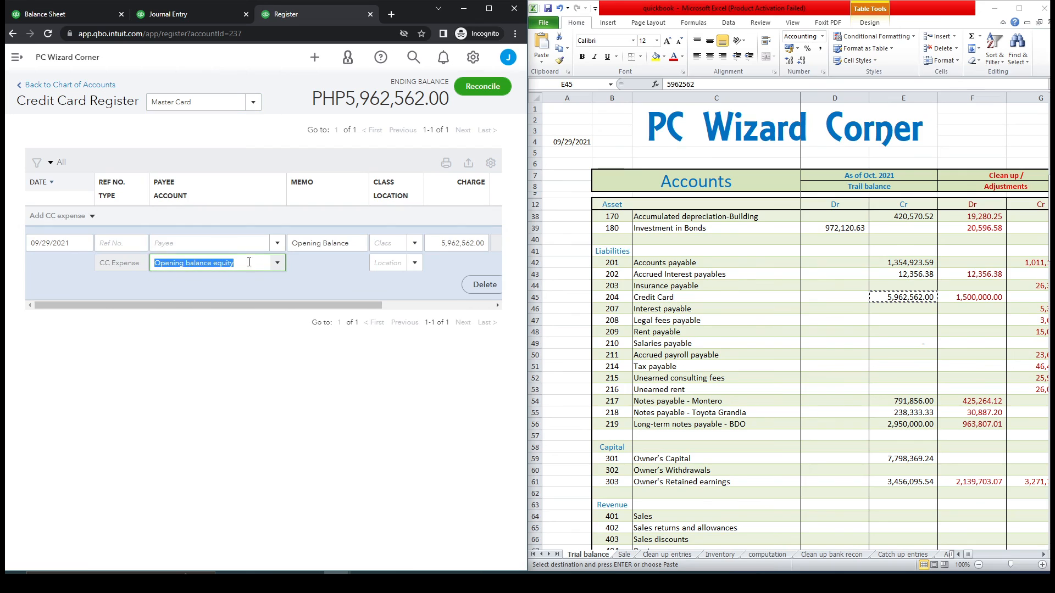
# - Change the transaction's account to Owner's Capital and save, confirming the reconciled-transaction edit
pyautogui.click(278, 264)
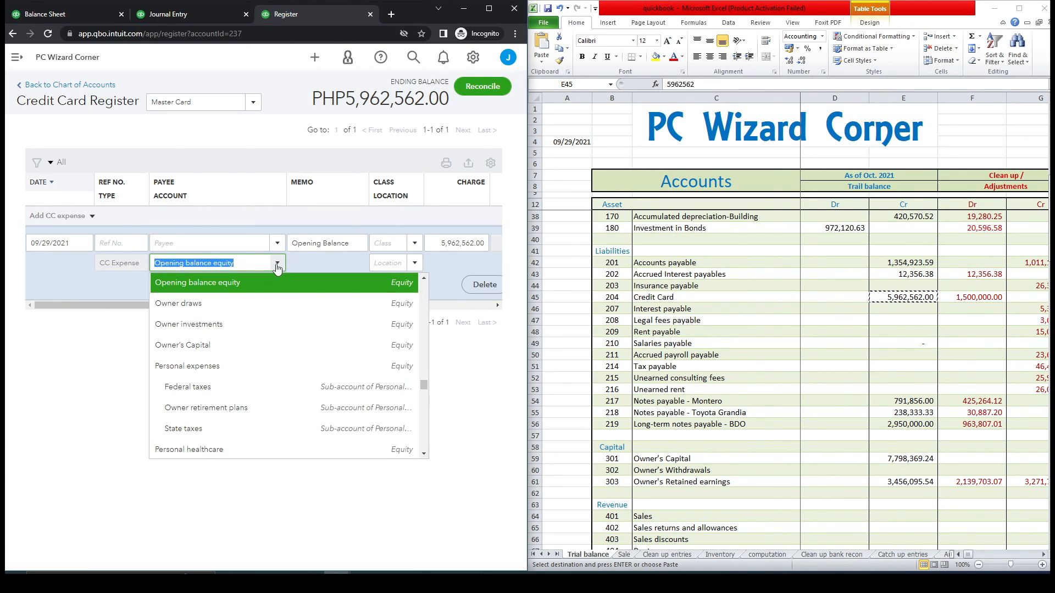
pyautogui.write('ow')
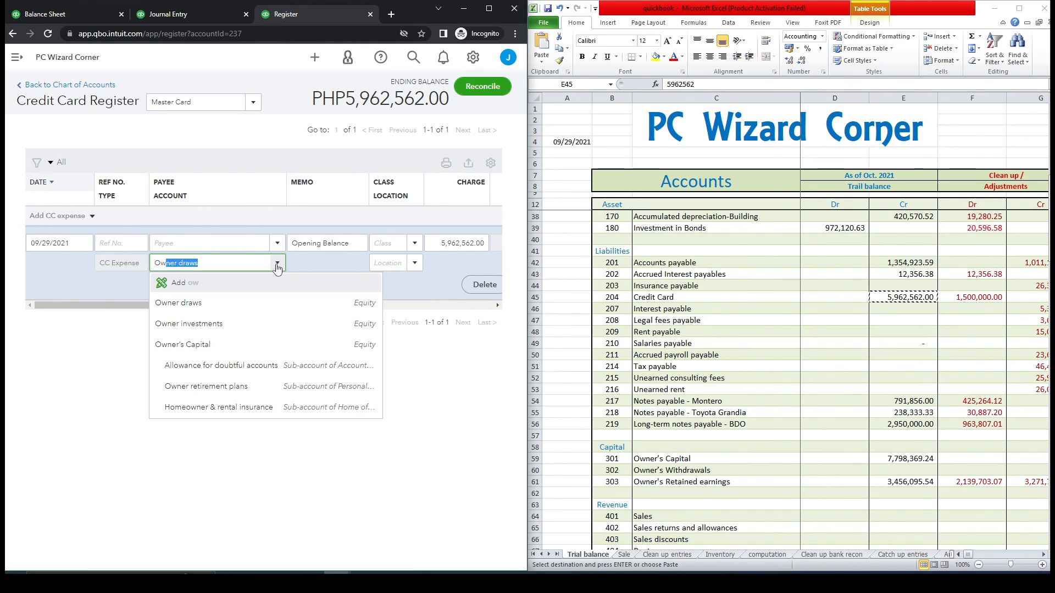
pyautogui.click(253, 344)
pyautogui.moveTo(261, 306); pyautogui.dragTo(372, 305)
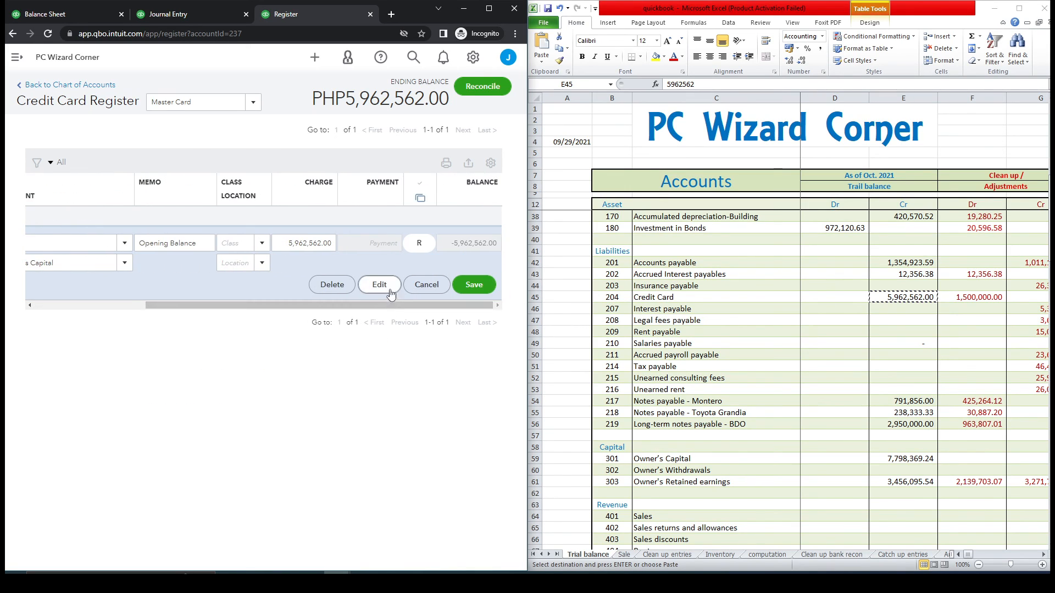
pyautogui.click(471, 285)
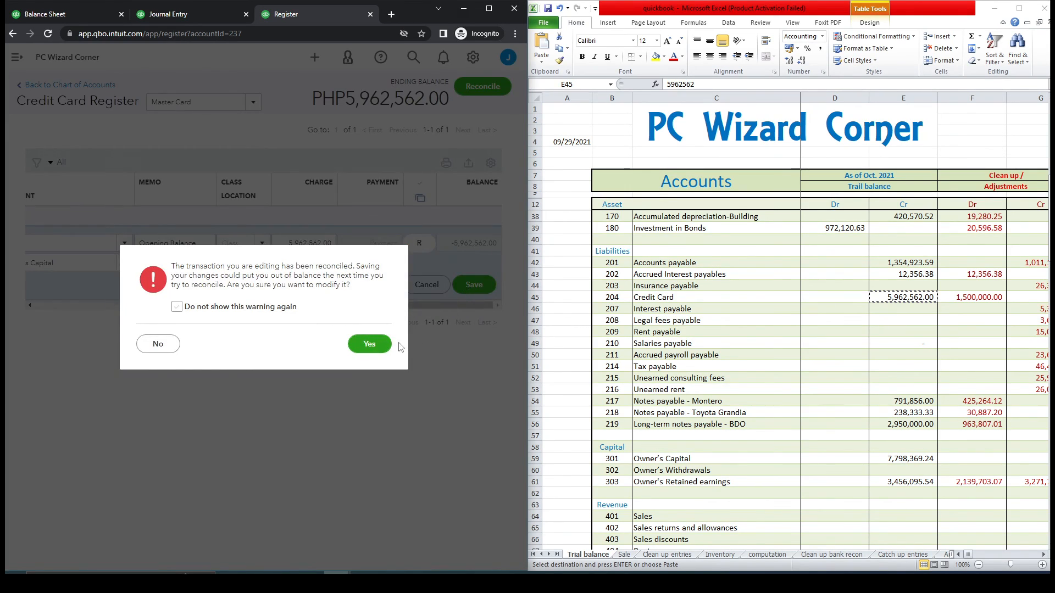
pyautogui.click(369, 344)
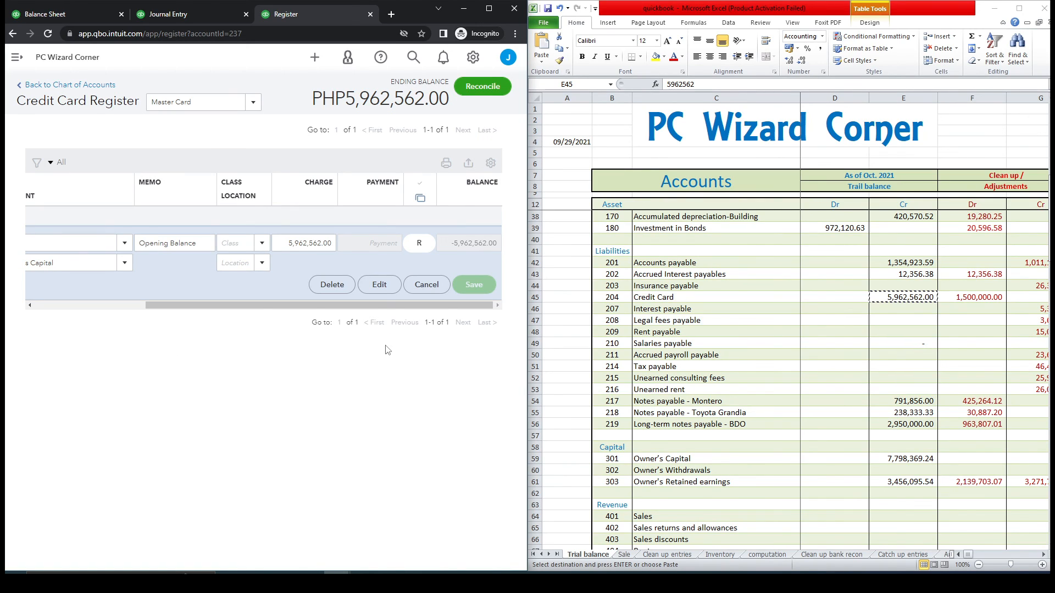
pyautogui.click(81, 17)
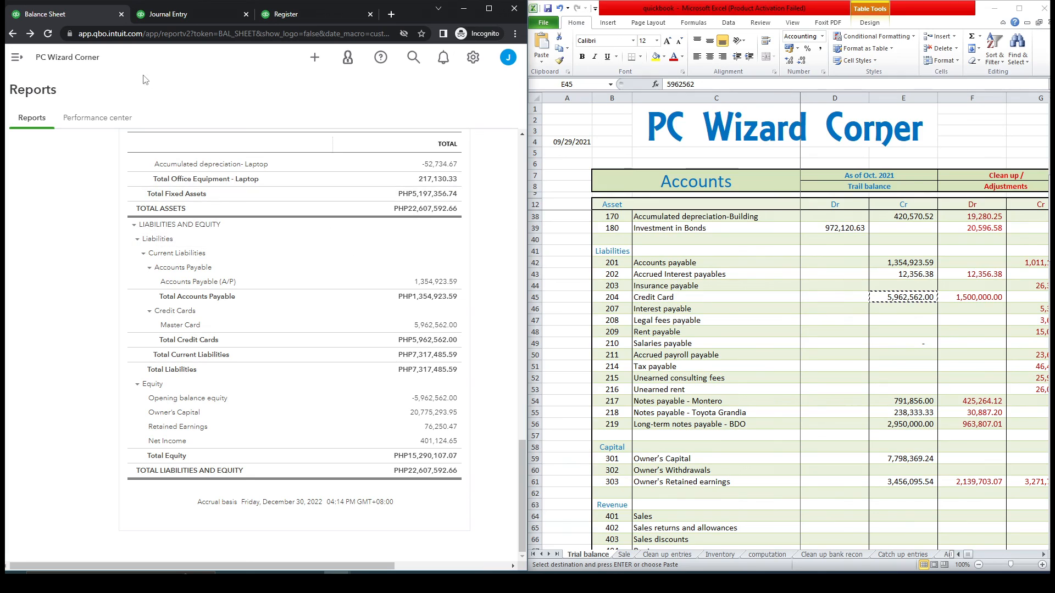
# - Reload the Balance Sheet showing Owner's Capital at 14,812,731.95 and compare liabilities with the trial balance
pyautogui.click(49, 38)
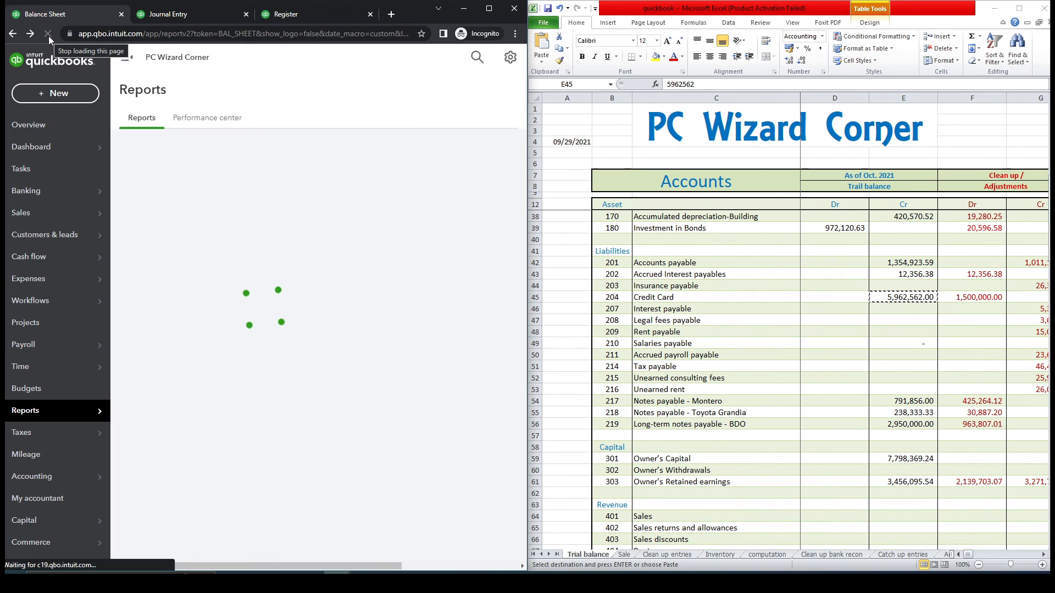
pyautogui.click(126, 57)
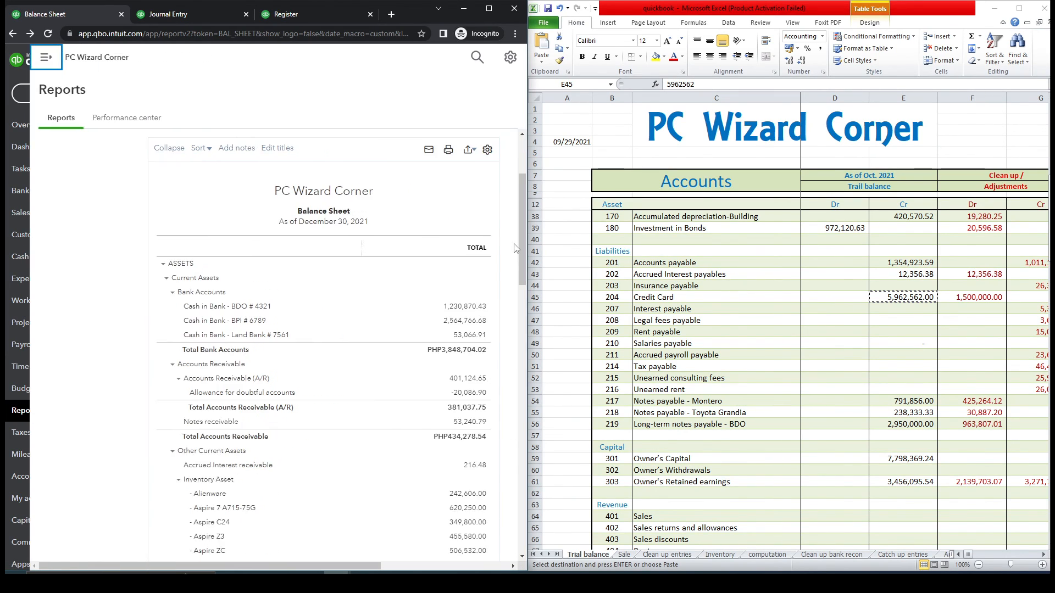
pyautogui.moveTo(522, 216); pyautogui.dragTo(538, 479)
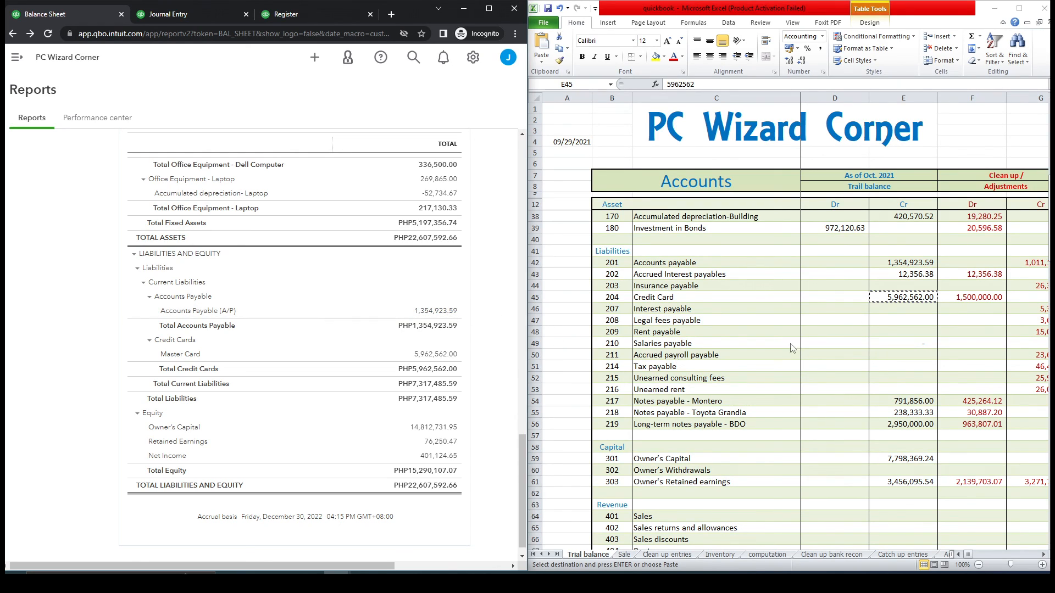
pyautogui.click(716, 273)
pyautogui.moveTo(709, 403); pyautogui.dragTo(709, 424)
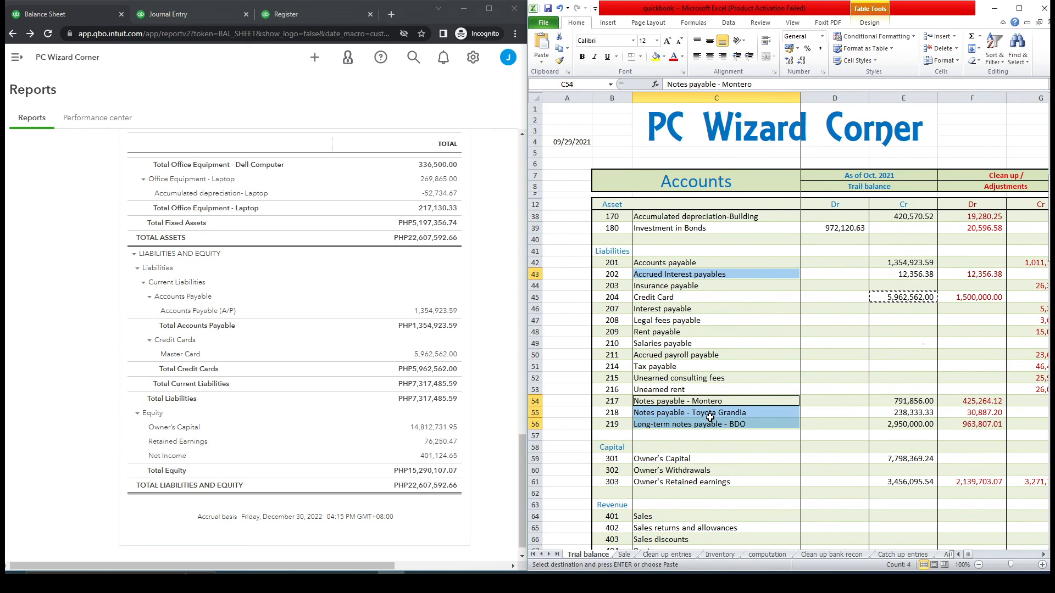